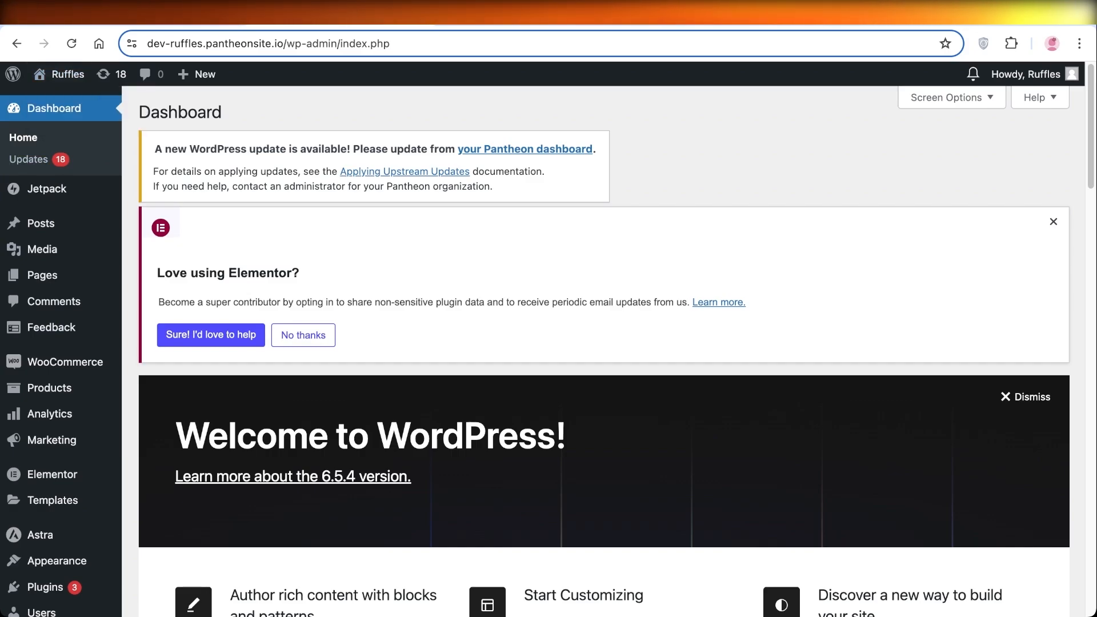
Open the Menus editor under Appearance in the WordPress dashboard
{"action": "key", "text": "ctrl+Tab"}
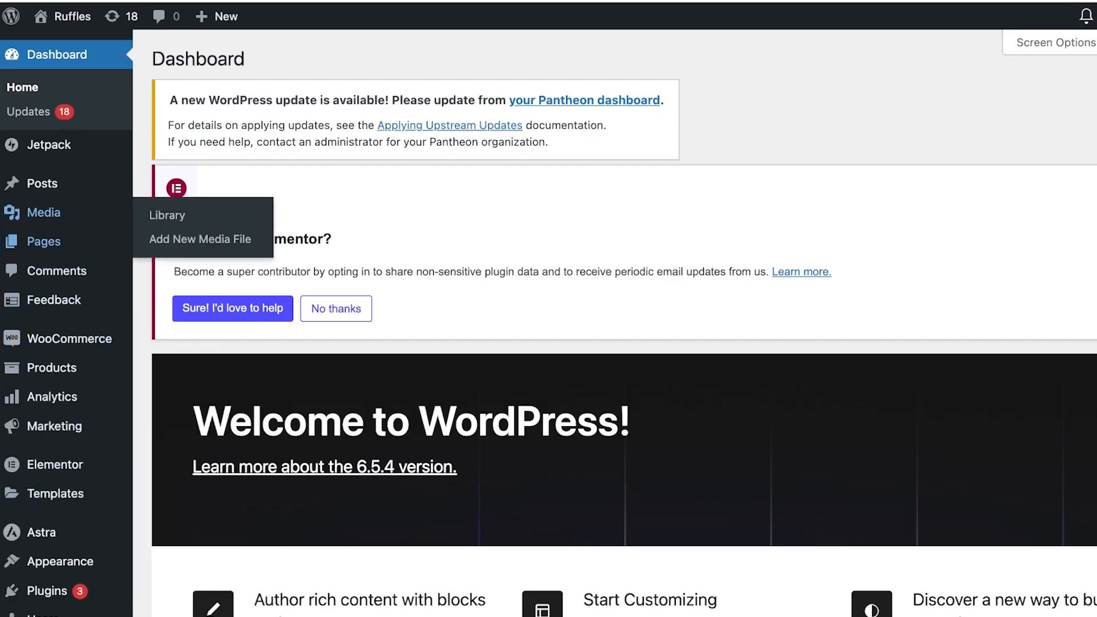
{"action": "scroll", "coordinate": [42, 530], "scroll_direction": "down", "scroll_amount": 1}
{"action": "mouse_move", "coordinate": [60, 558]}
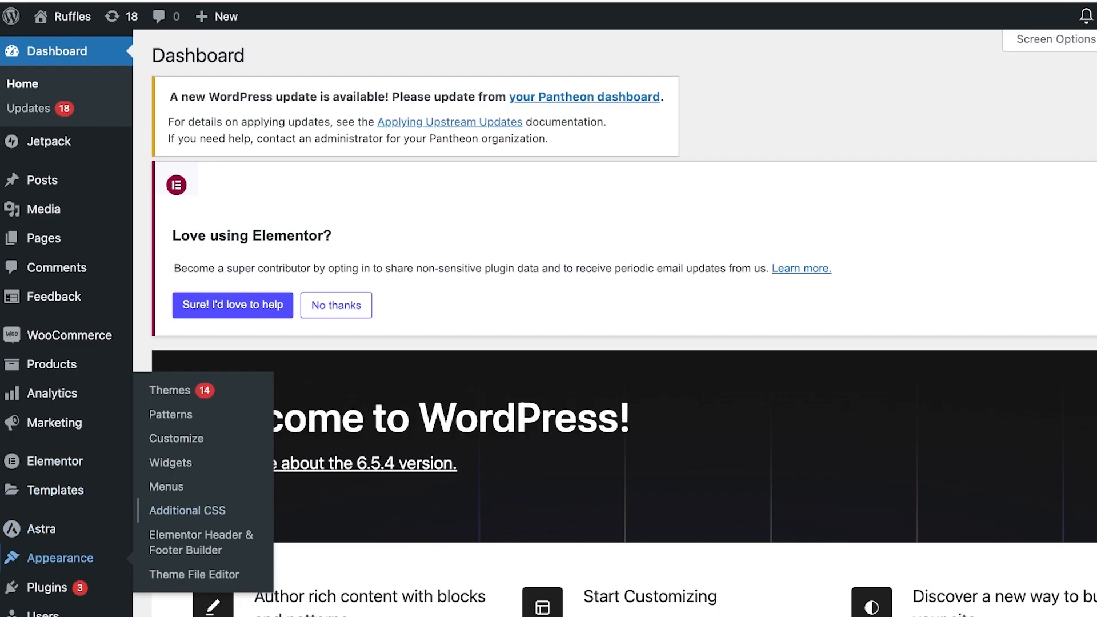
{"action": "left_click", "coordinate": [170, 390]}
{"action": "scroll", "coordinate": [623, 321], "scroll_direction": "down", "scroll_amount": 3}
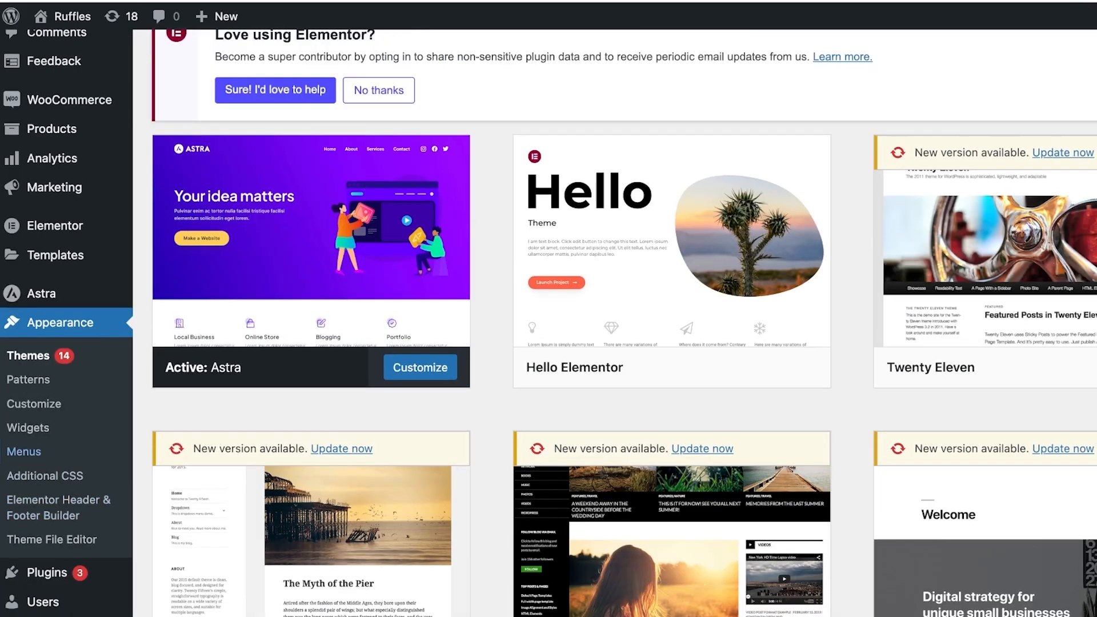
{"action": "left_click", "coordinate": [24, 451]}
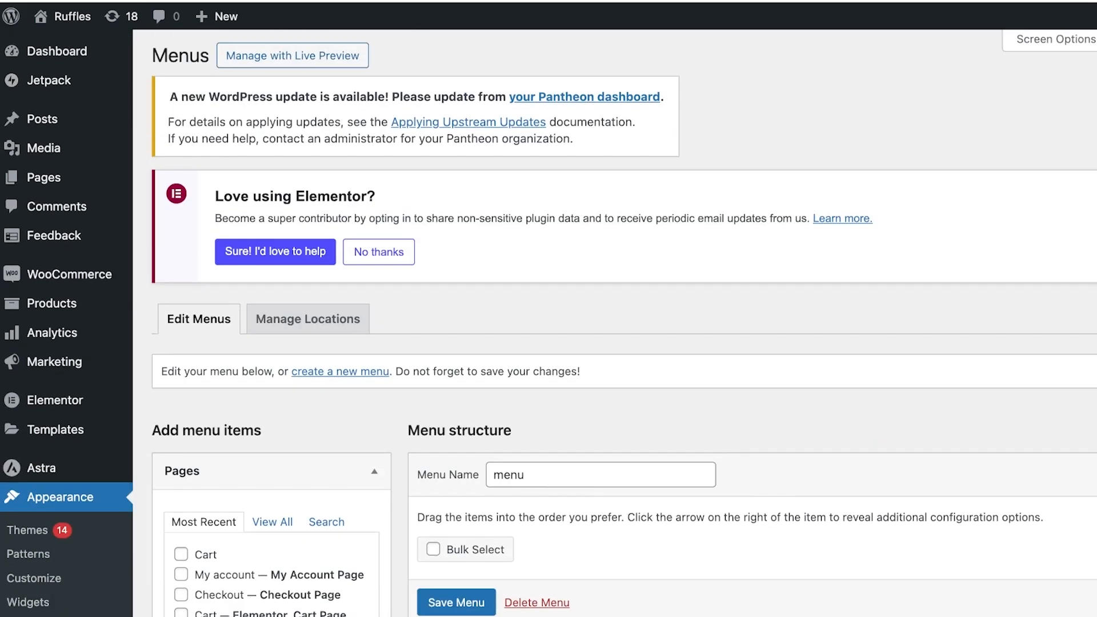
Remove the Home custom link item from the menu structure
{"action": "scroll", "coordinate": [623, 320], "scroll_direction": "down", "scroll_amount": 1}
{"action": "scroll", "coordinate": [622, 320], "scroll_direction": "down", "scroll_amount": 10}
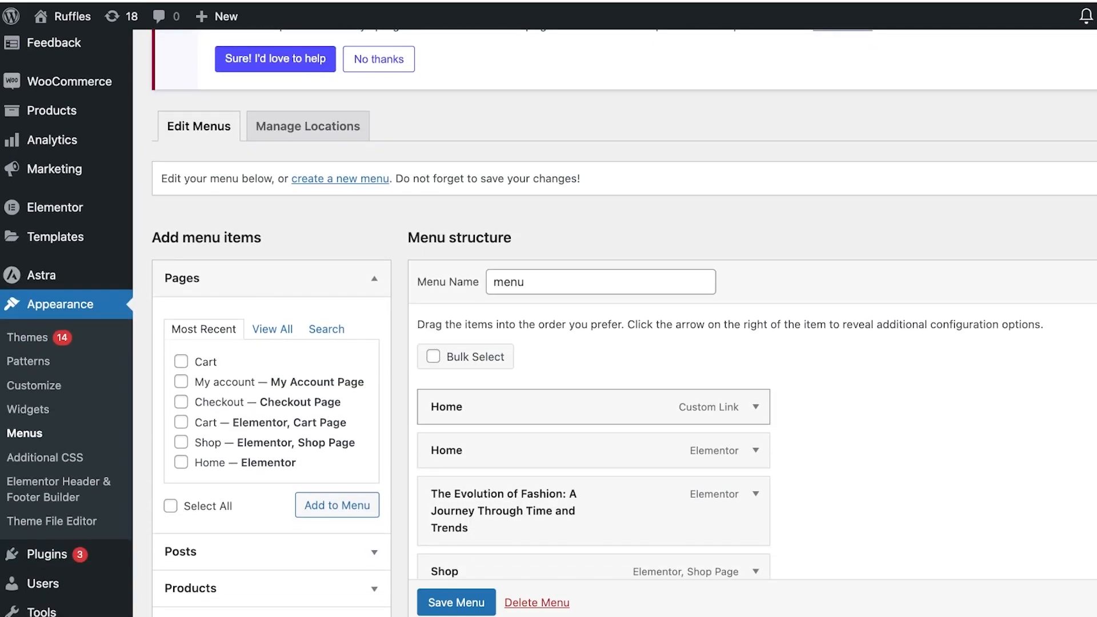
{"action": "scroll", "coordinate": [623, 320], "scroll_direction": "up", "scroll_amount": 5}
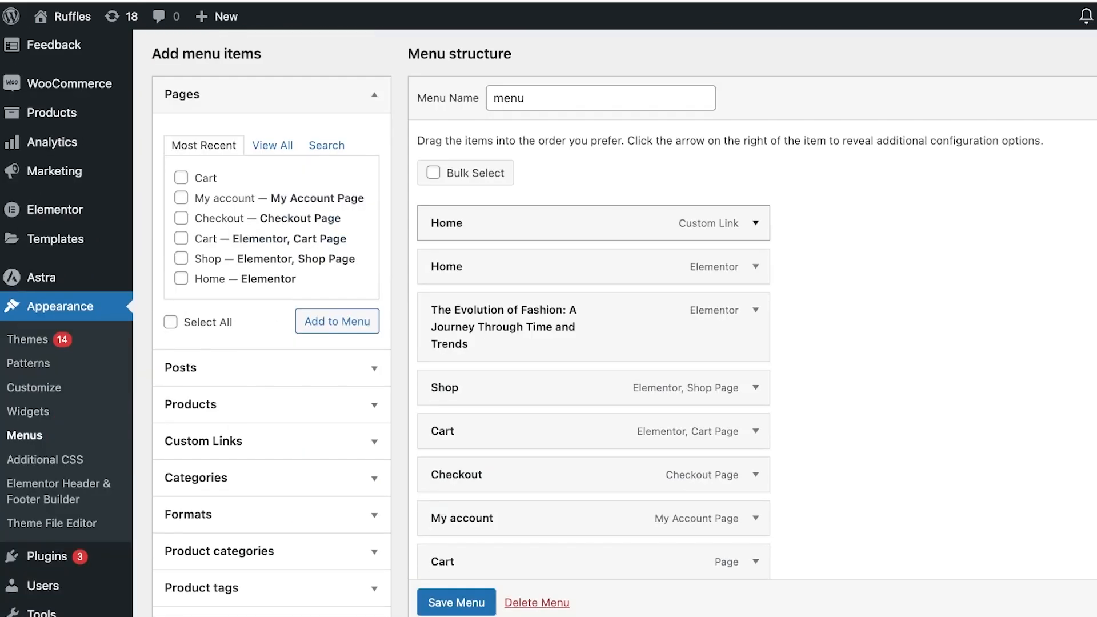
{"action": "left_click", "coordinate": [755, 267]}
{"action": "double_click", "coordinate": [451, 325]}
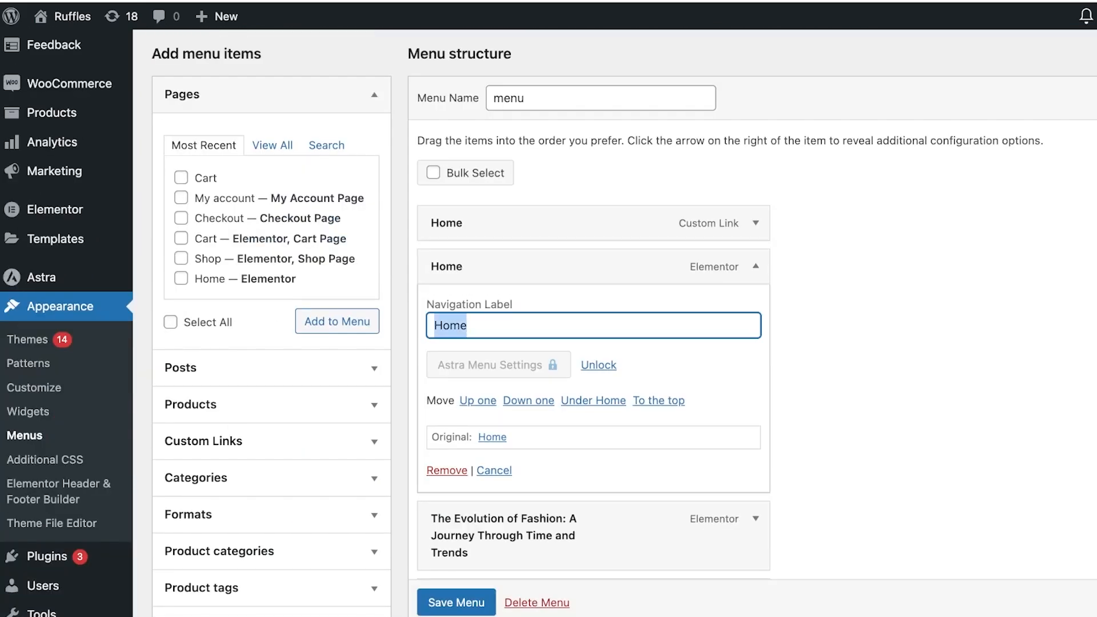
{"action": "left_click", "coordinate": [756, 223]}
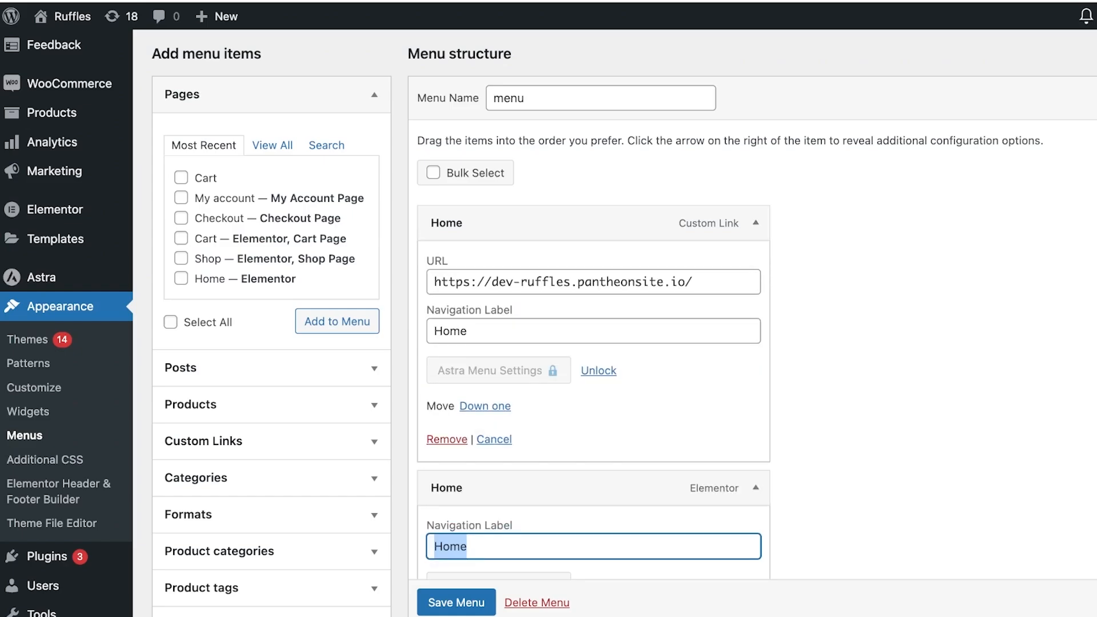
{"action": "scroll", "coordinate": [756, 223], "scroll_direction": "down", "scroll_amount": 3}
{"action": "left_click", "coordinate": [447, 266]}
{"action": "scroll", "coordinate": [447, 265], "scroll_direction": "up", "scroll_amount": 4}
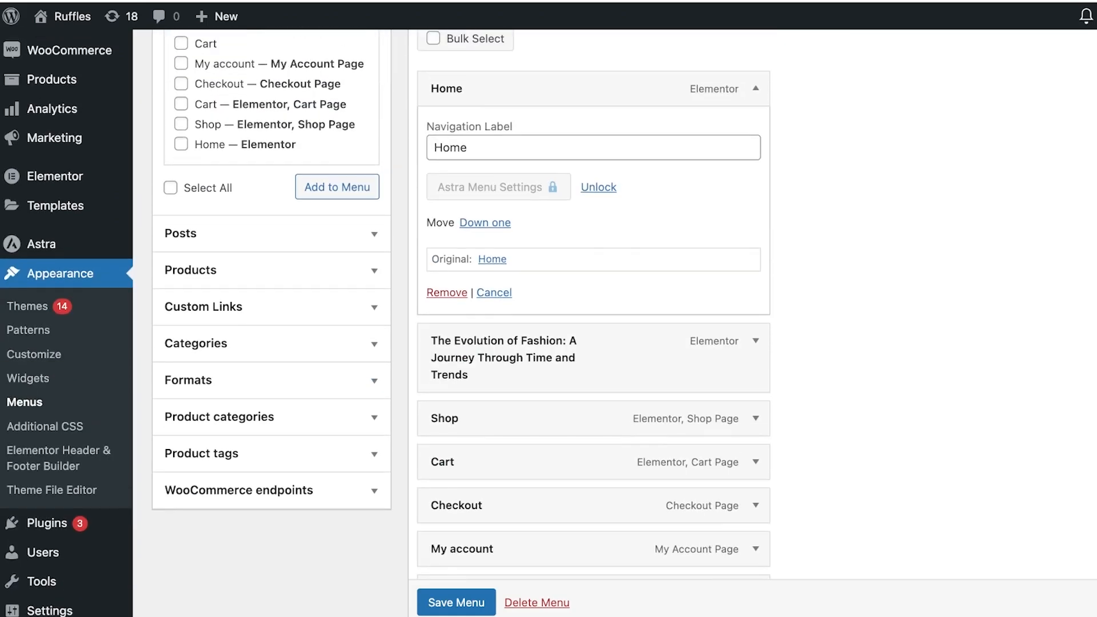
Remove the duplicate Cart page item at the end of the menu
{"action": "scroll", "coordinate": [594, 258], "scroll_direction": "down", "scroll_amount": 7}
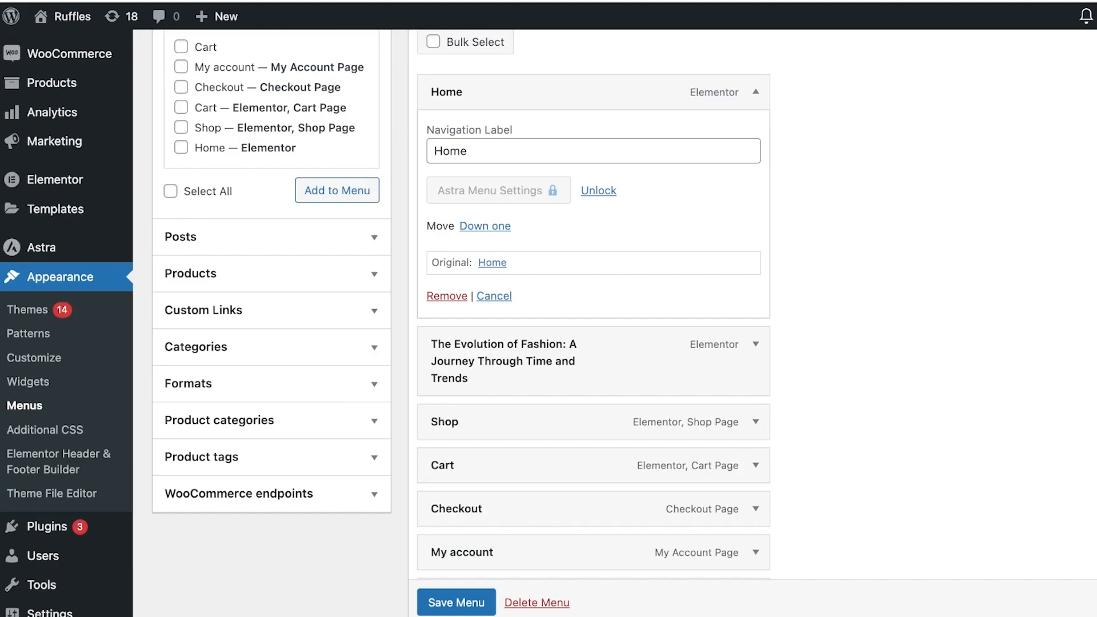
{"action": "scroll", "coordinate": [595, 314], "scroll_direction": "down", "scroll_amount": 2}
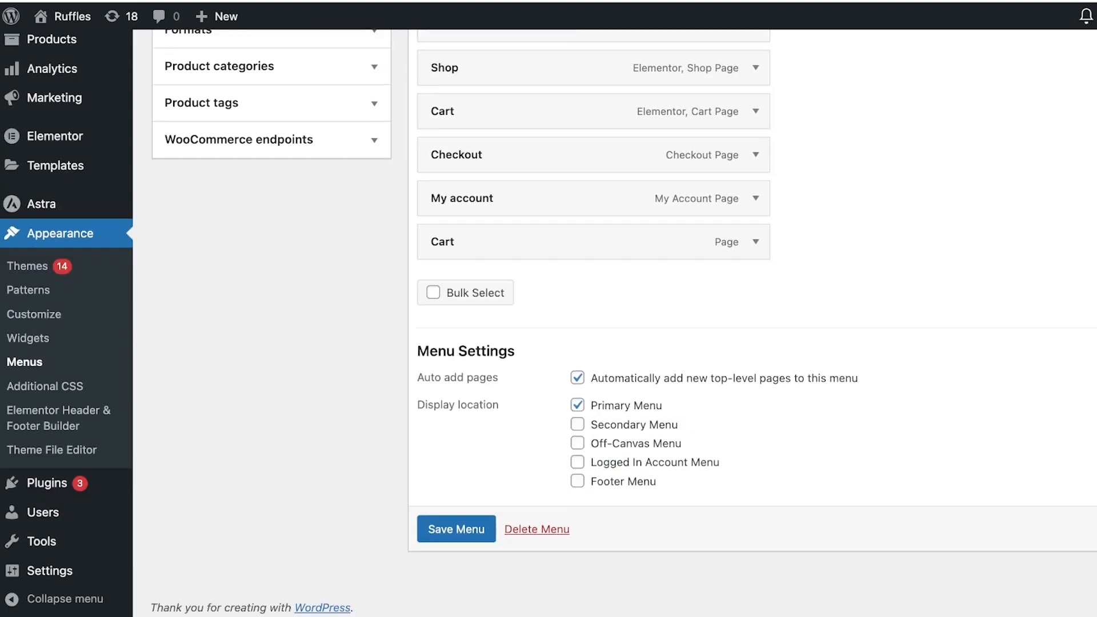
{"action": "scroll", "coordinate": [595, 314], "scroll_direction": "up", "scroll_amount": 7}
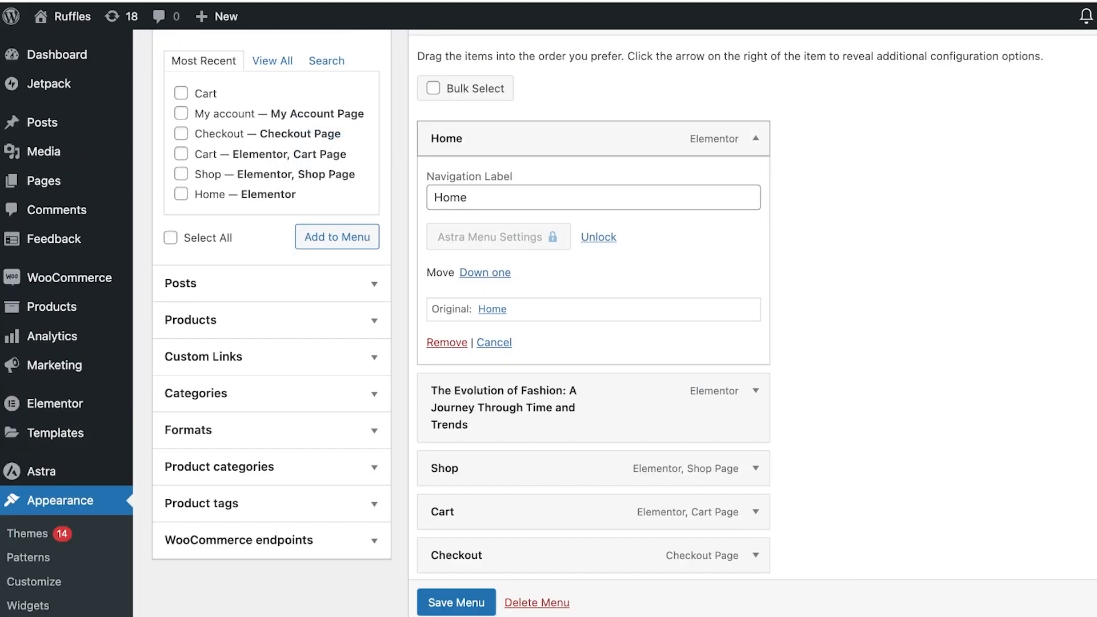
{"action": "left_click", "coordinate": [756, 138]}
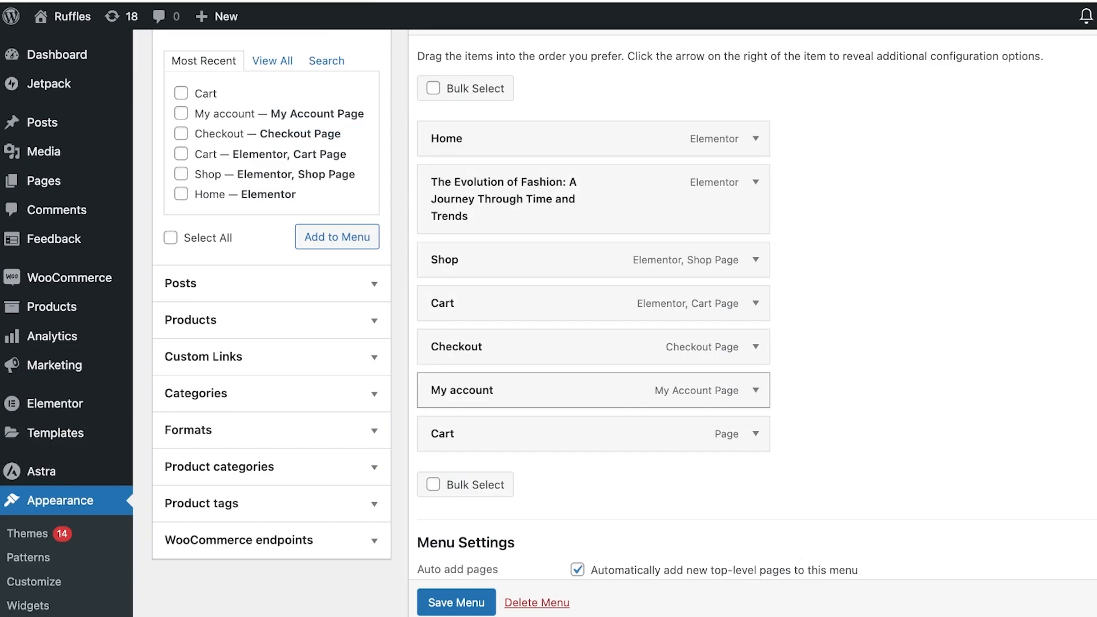
{"action": "left_click", "coordinate": [756, 434]}
{"action": "scroll", "coordinate": [594, 342], "scroll_direction": "down", "scroll_amount": 3}
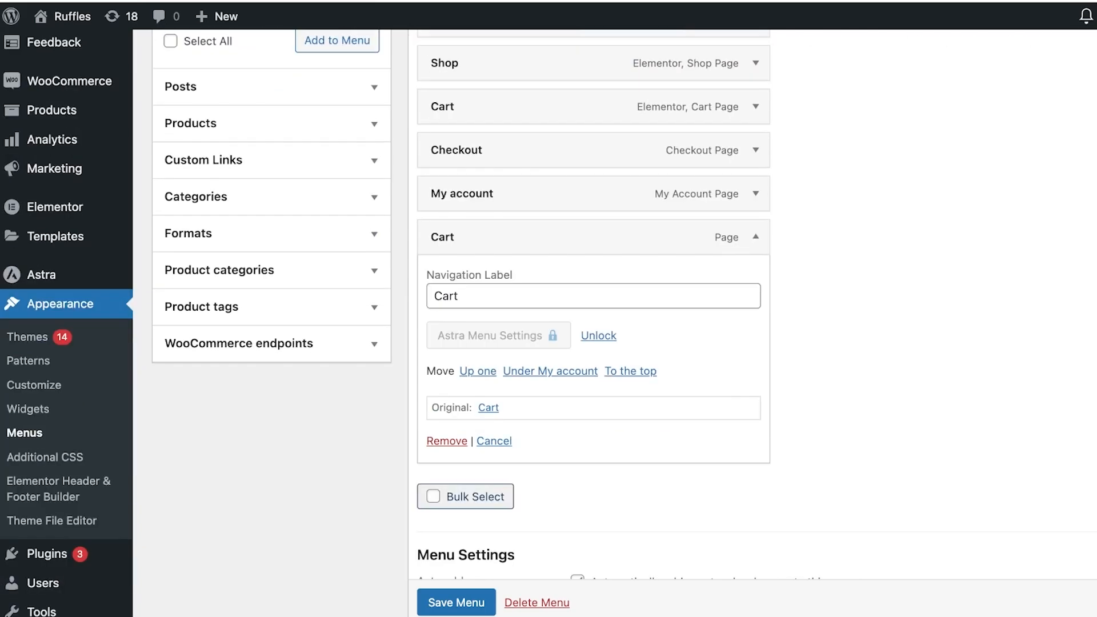
{"action": "left_click", "coordinate": [447, 441]}
Add both recent posts to the menu and remove the original The Evolution of Fashion item under Home
{"action": "scroll", "coordinate": [514, 209], "scroll_direction": "up", "scroll_amount": 3}
{"action": "scroll", "coordinate": [595, 206], "scroll_direction": "up", "scroll_amount": 3}
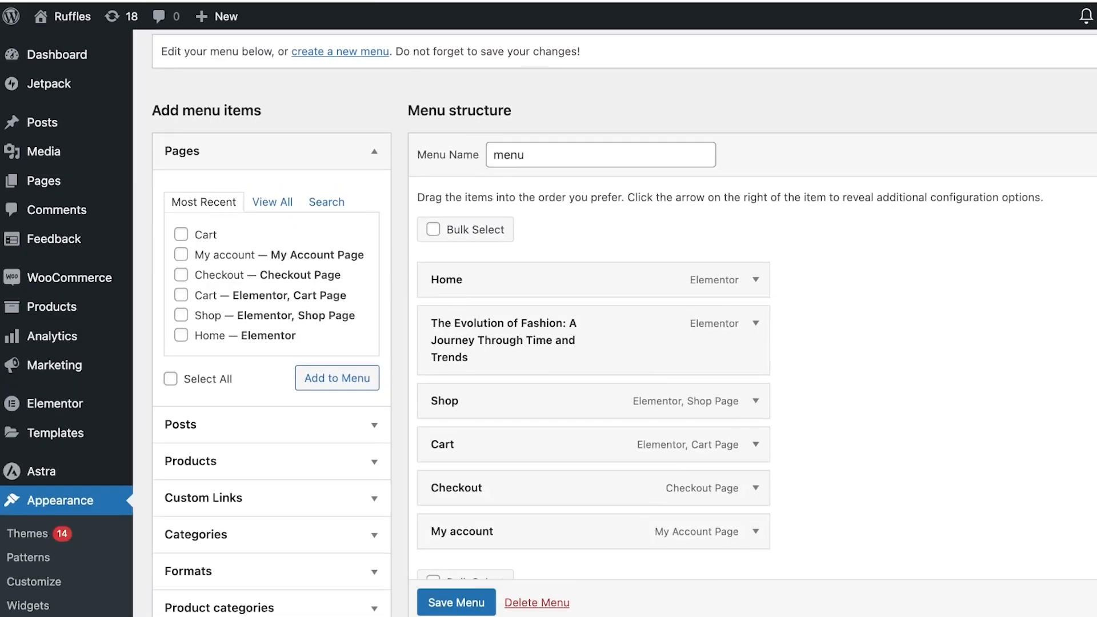
{"action": "scroll", "coordinate": [360, 396], "scroll_direction": "down", "scroll_amount": 5}
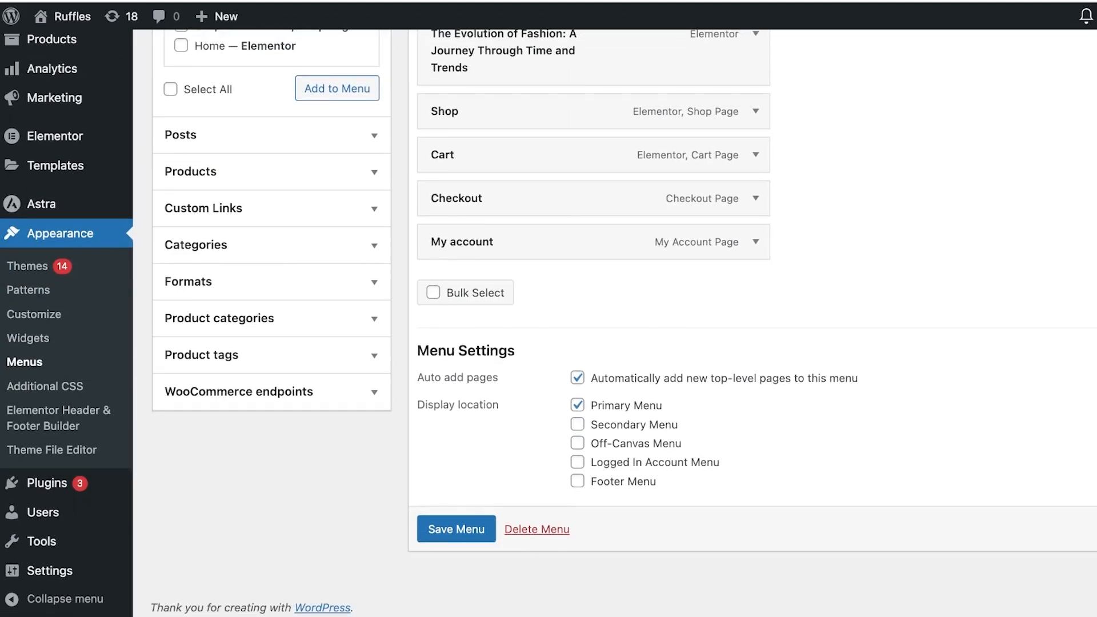
{"action": "scroll", "coordinate": [594, 320], "scroll_direction": "up", "scroll_amount": 3}
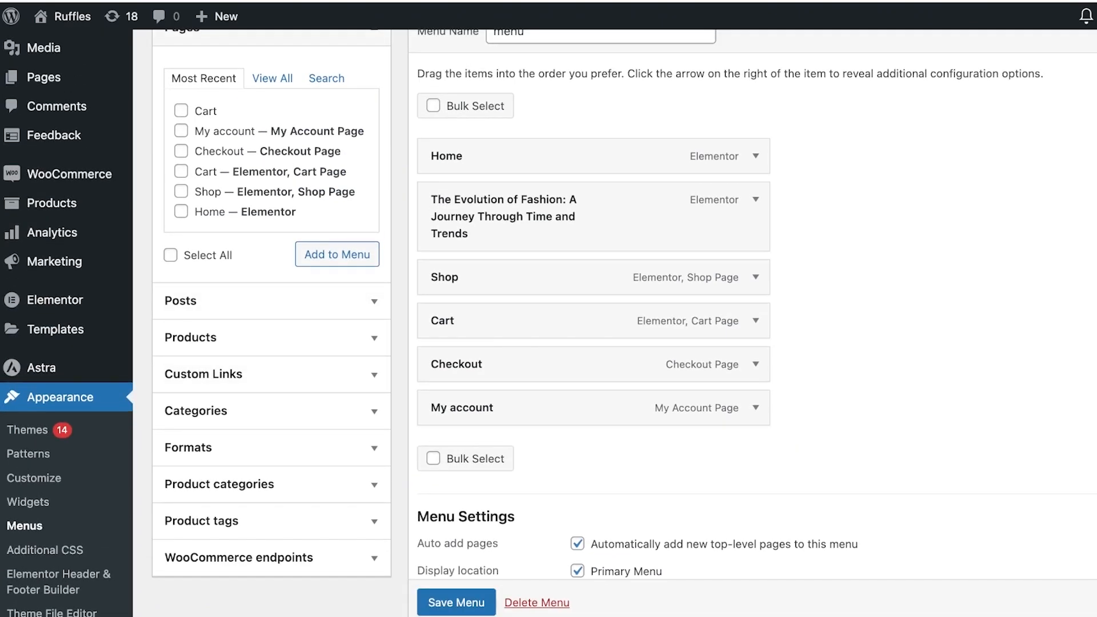
{"action": "left_click", "coordinate": [286, 300]}
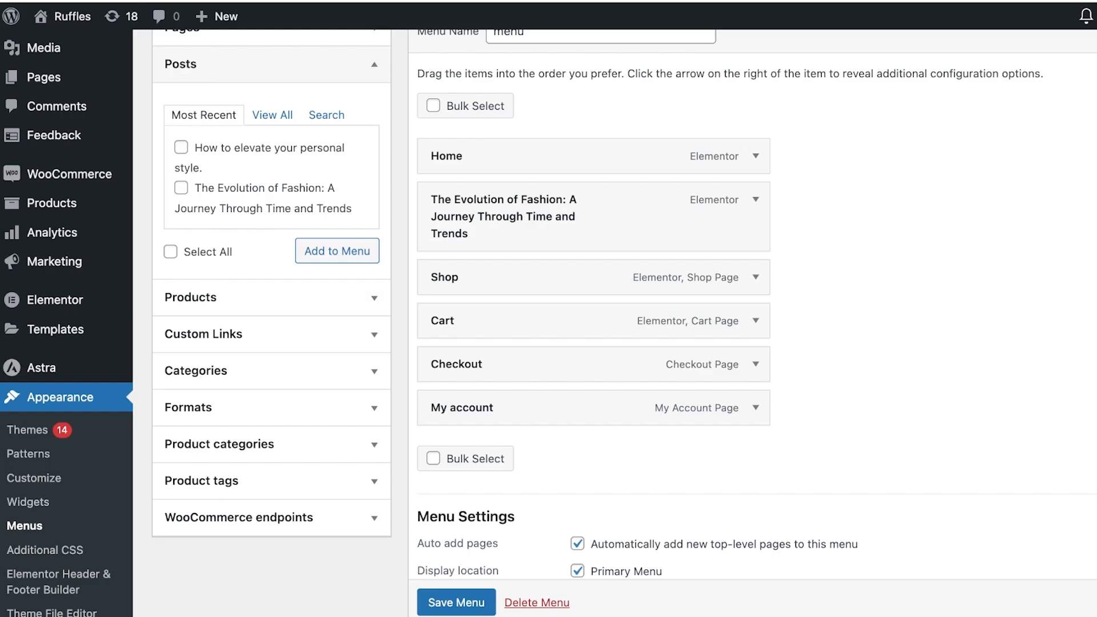
{"action": "left_click", "coordinate": [170, 251]}
{"action": "left_click", "coordinate": [337, 251]}
{"action": "left_click", "coordinate": [756, 200]}
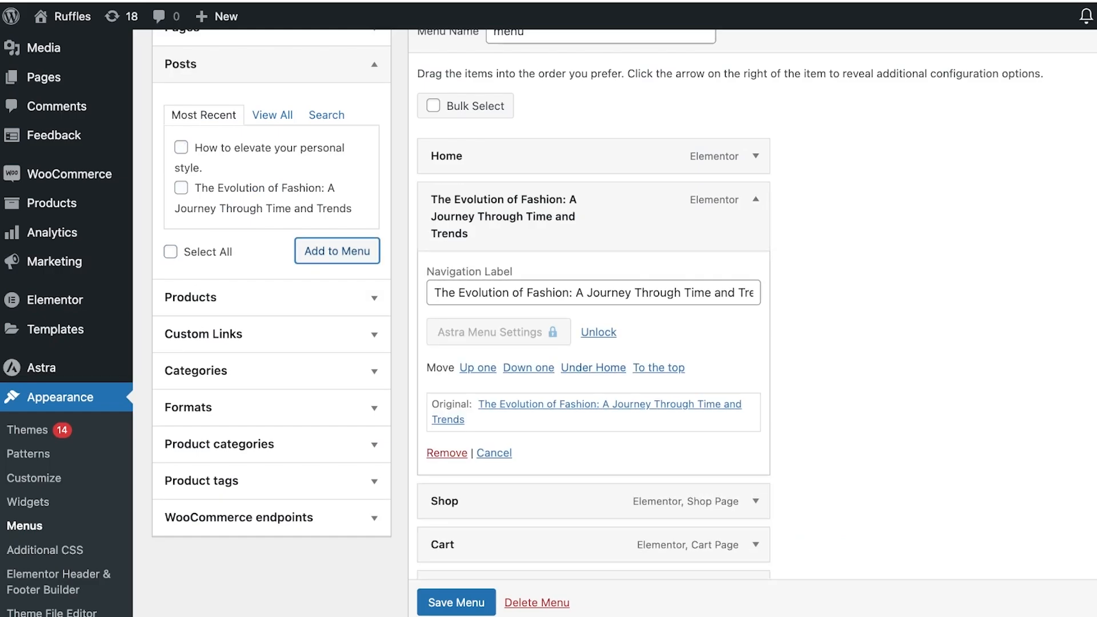
{"action": "left_click", "coordinate": [447, 453]}
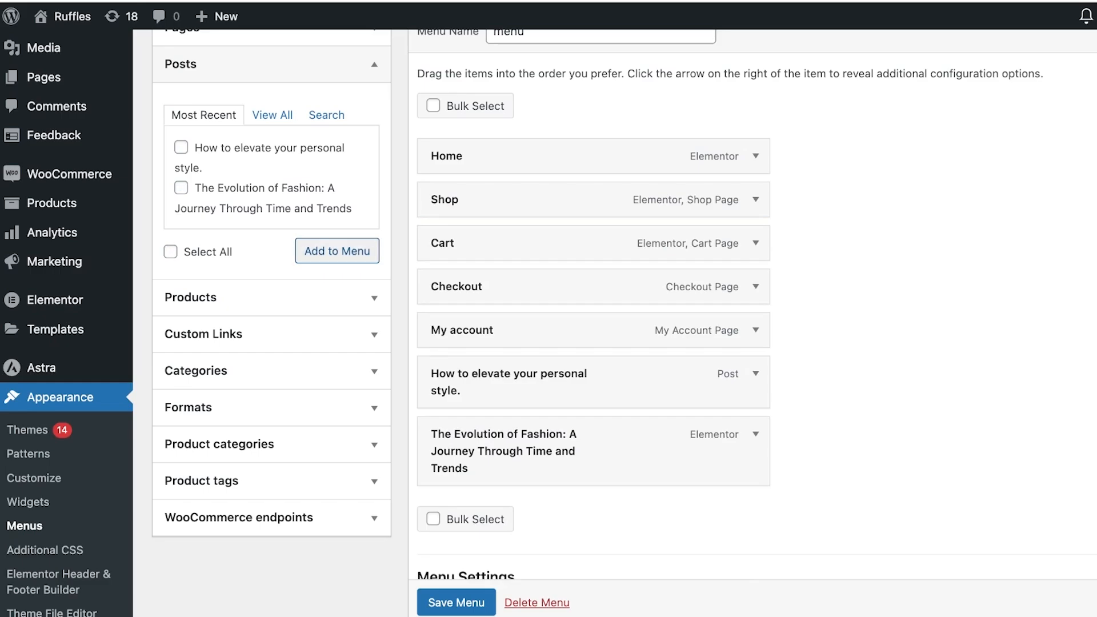
Select all recent posts again and add them to the menu once more
{"action": "left_click_drag", "start_coordinate": [503, 452], "coordinate": [423, 452]}
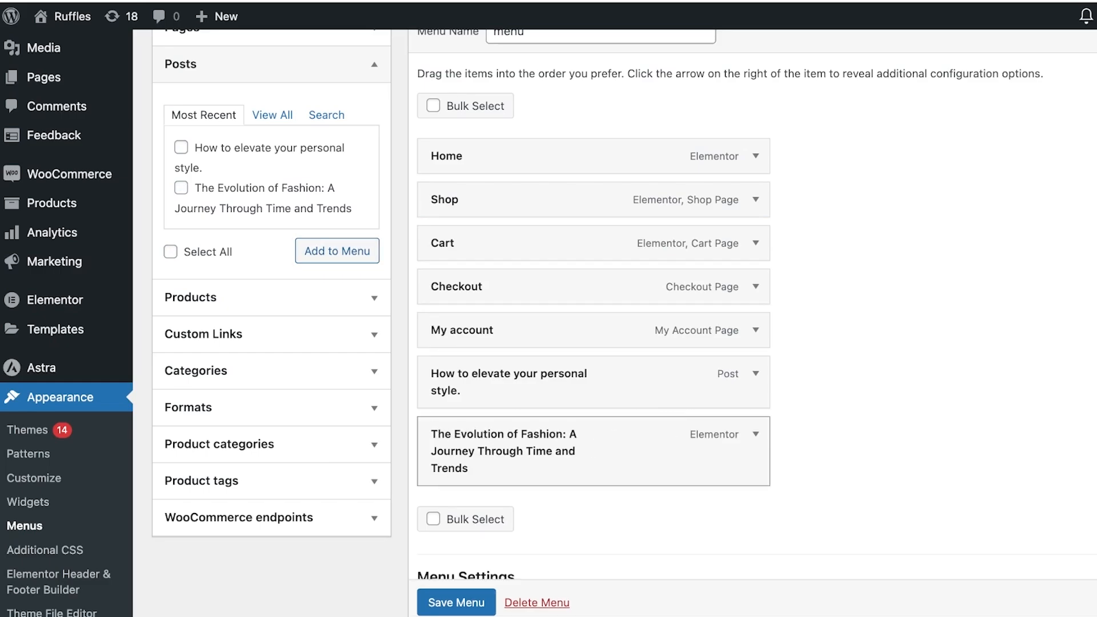
{"action": "left_click", "coordinate": [170, 251]}
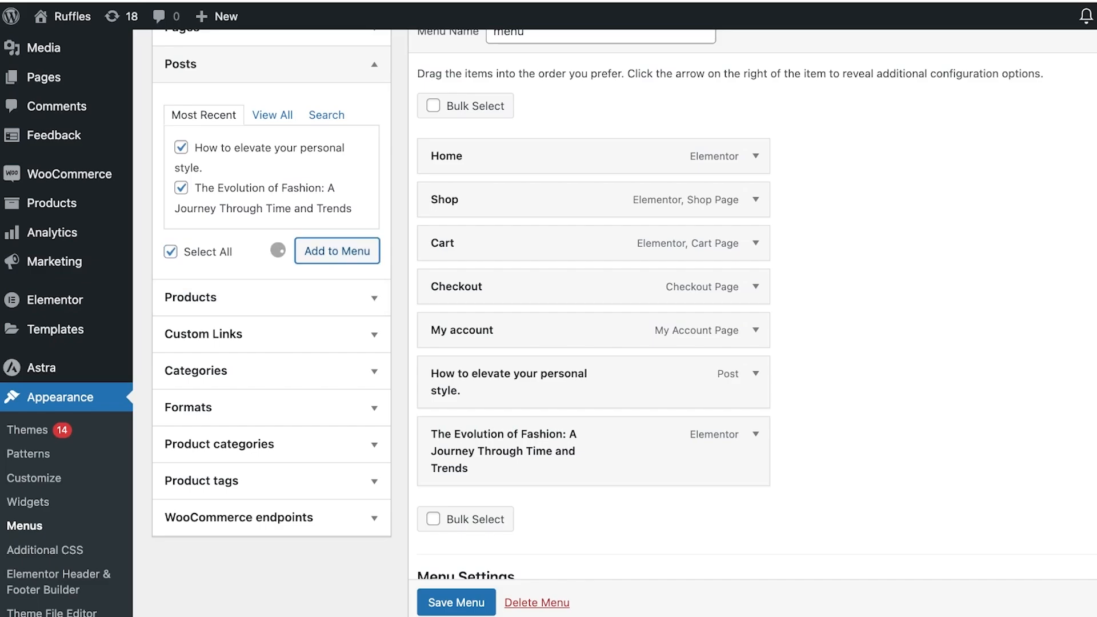
{"action": "scroll", "coordinate": [514, 362], "scroll_direction": "down", "scroll_amount": 3}
{"action": "left_click_drag", "start_coordinate": [515, 362], "coordinate": [486, 360]}
{"action": "double_click", "coordinate": [489, 356]}
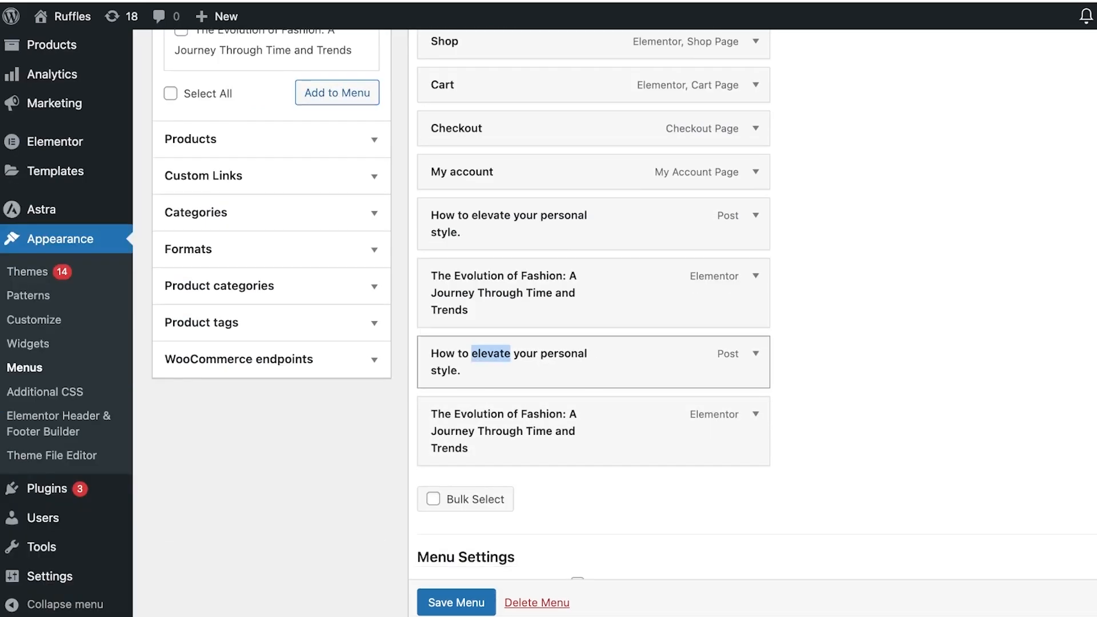
Remove the duplicate 'How to elevate your personal style.' menu item
{"action": "left_click", "coordinate": [755, 354]}
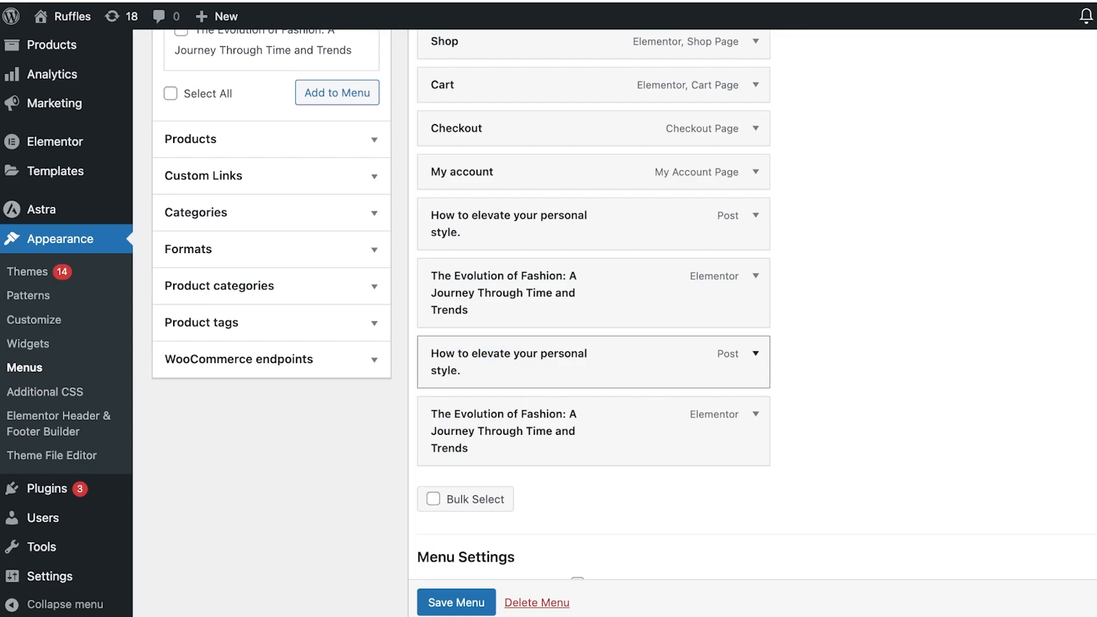
{"action": "double_click", "coordinate": [444, 354]}
{"action": "left_click", "coordinate": [444, 354]}
{"action": "left_click", "coordinate": [755, 354]}
{"action": "left_click_drag", "start_coordinate": [534, 559], "coordinate": [532, 603]}
{"action": "scroll", "coordinate": [535, 531], "scroll_direction": "down", "scroll_amount": 3}
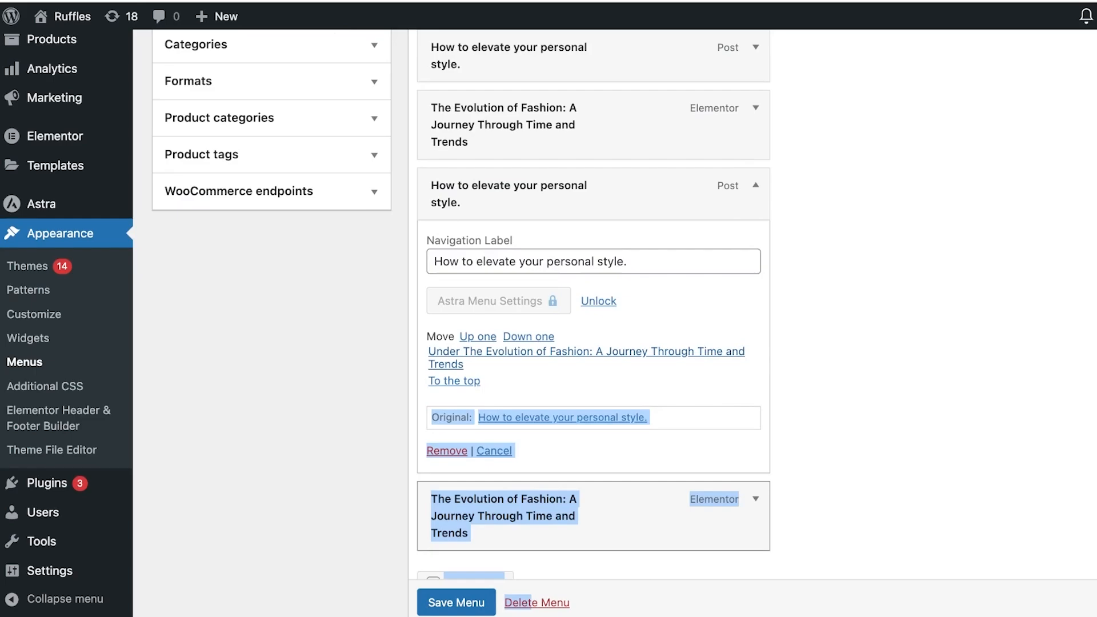
{"action": "left_click", "coordinate": [447, 450]}
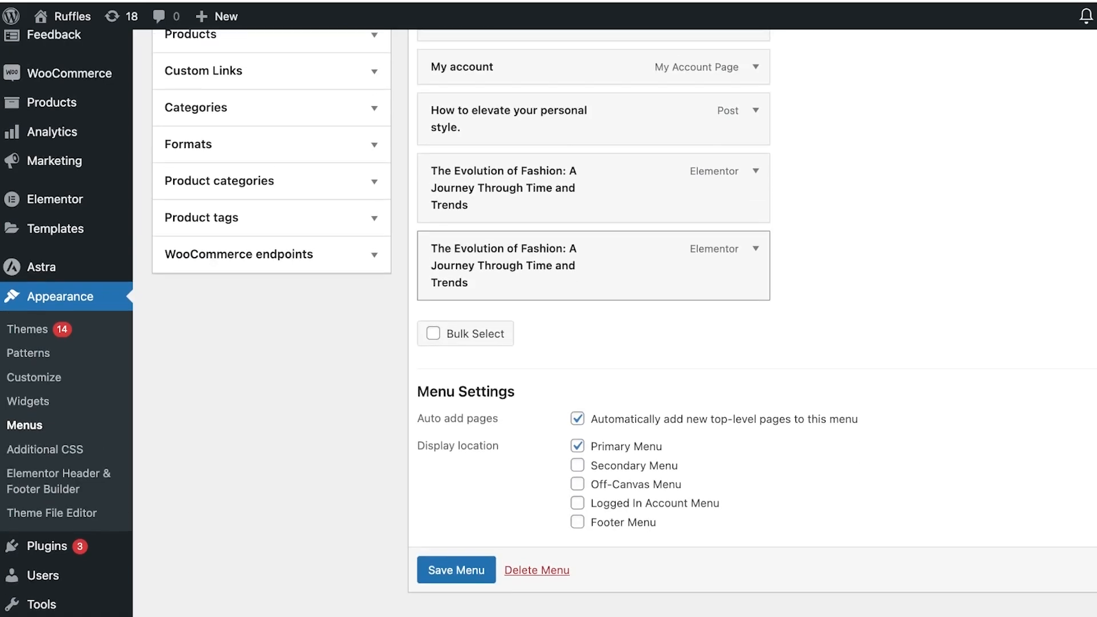
Review the menu items and view all available pages in the Pages panel
{"action": "scroll", "coordinate": [549, 322], "scroll_direction": "up", "scroll_amount": 5}
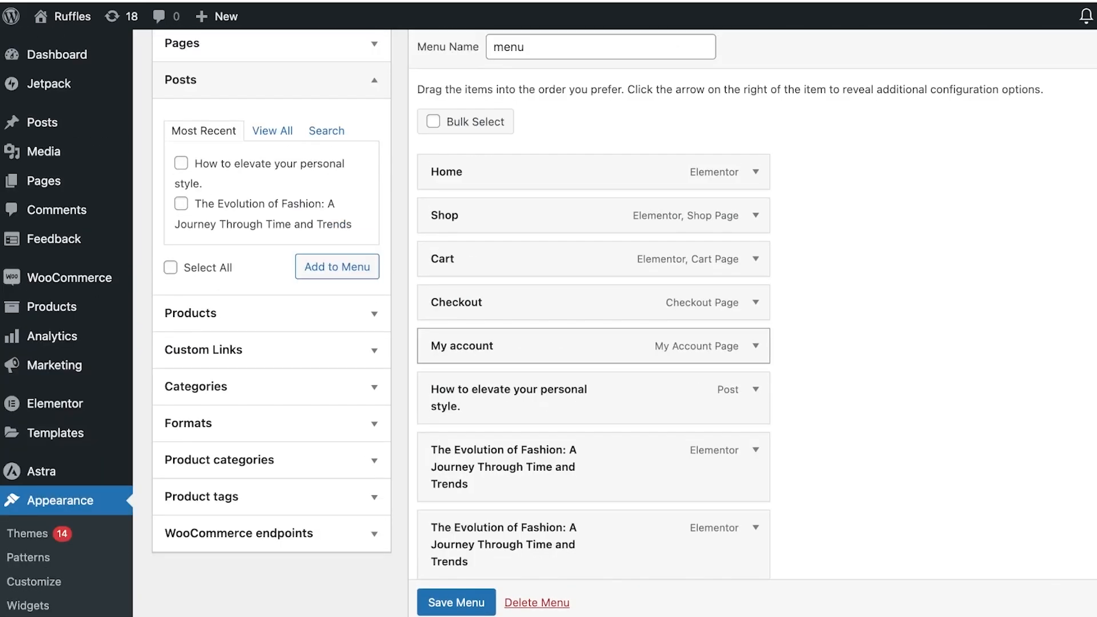
{"action": "scroll", "coordinate": [572, 395], "scroll_direction": "down", "scroll_amount": 3}
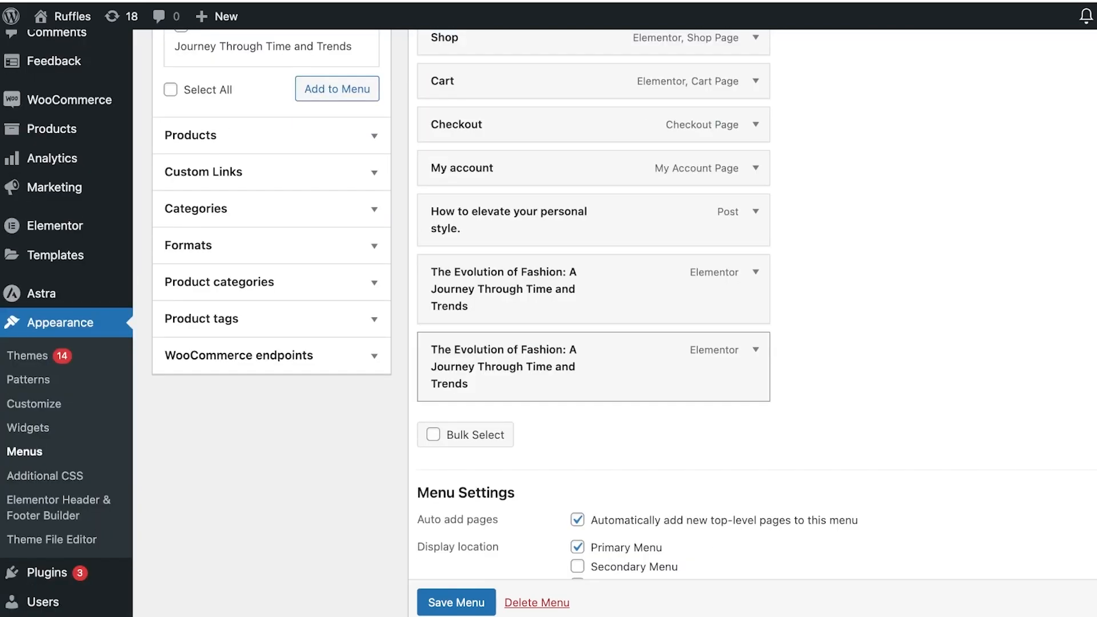
{"action": "scroll", "coordinate": [572, 320], "scroll_direction": "up", "scroll_amount": 5}
{"action": "scroll", "coordinate": [572, 320], "scroll_direction": "down", "scroll_amount": 1}
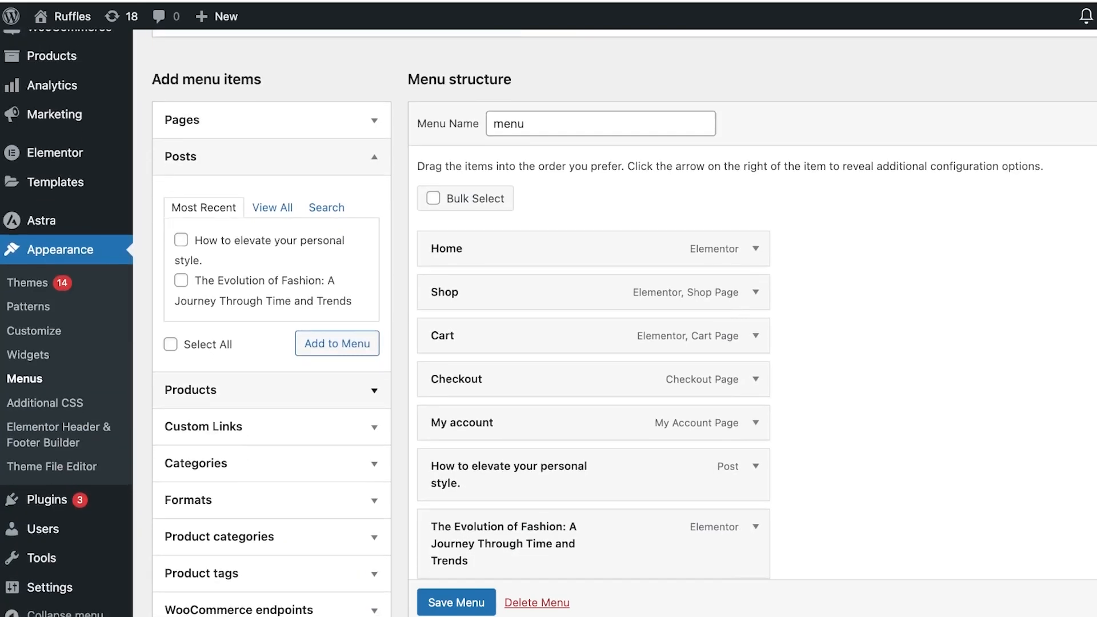
{"action": "left_click", "coordinate": [271, 120]}
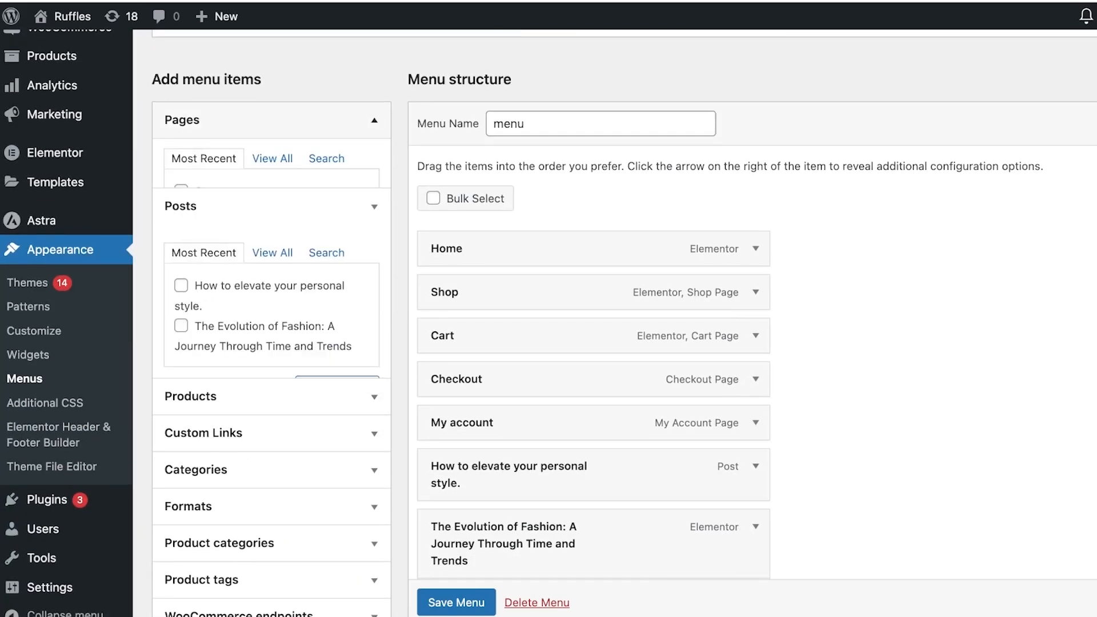
{"action": "left_click", "coordinate": [273, 170]}
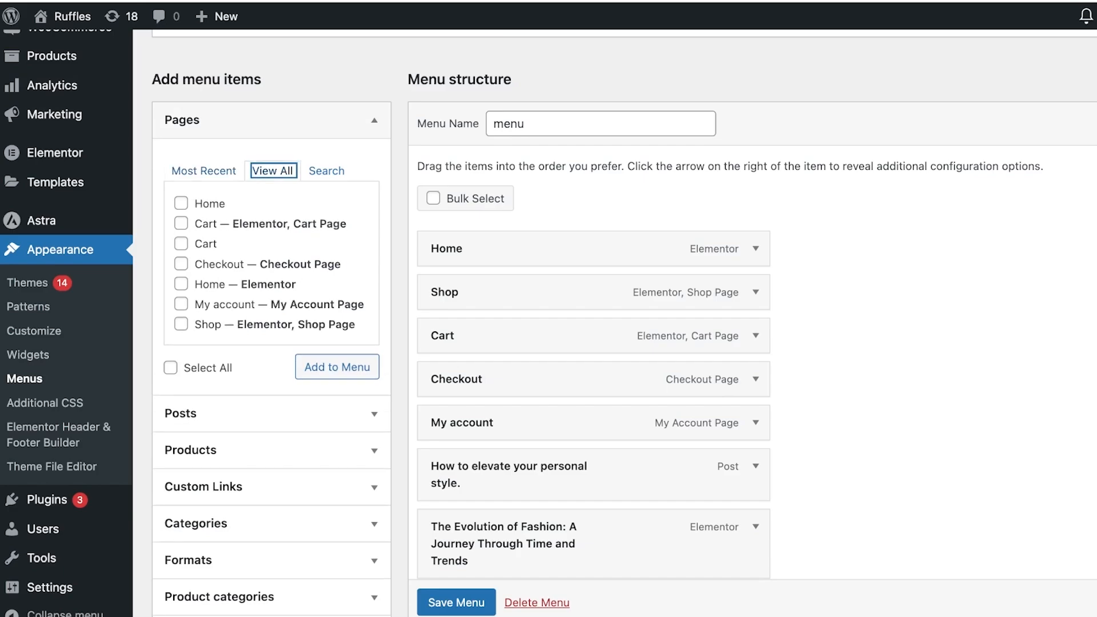
{"action": "scroll", "coordinate": [342, 354], "scroll_direction": "down", "scroll_amount": 4}
{"action": "scroll", "coordinate": [514, 323], "scroll_direction": "up", "scroll_amount": 4}
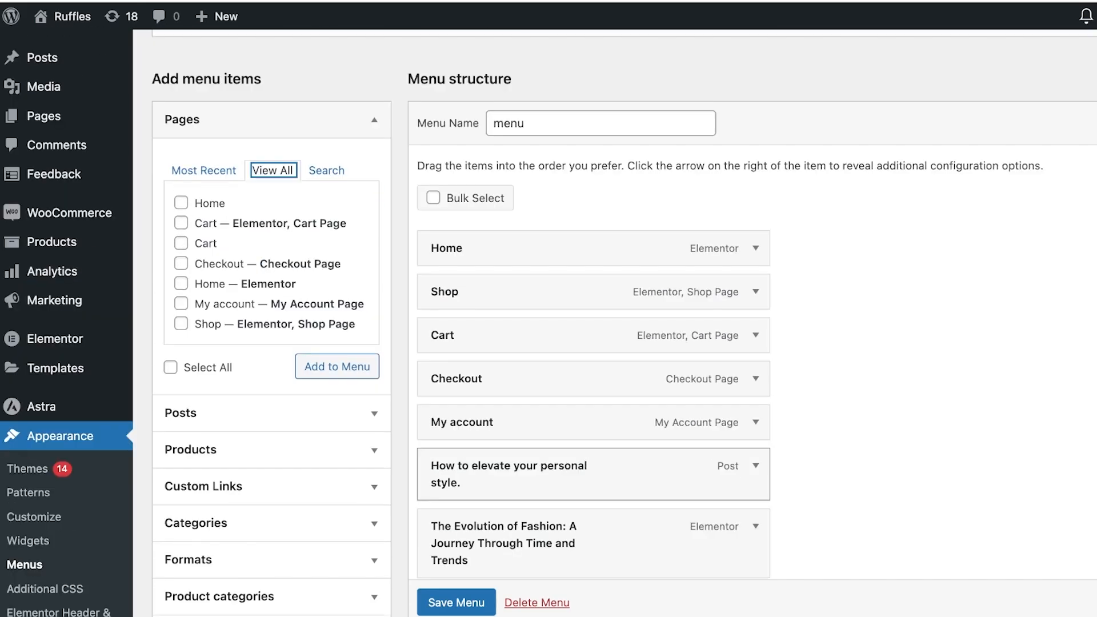
{"action": "scroll", "coordinate": [514, 323], "scroll_direction": "down", "scroll_amount": 4}
Nest the second The Evolution of Fashion item and the 'How to elevate your personal style.' item as sub items under The Evolution of Fashion
{"action": "left_click_drag", "start_coordinate": [514, 402], "coordinate": [673, 407]}
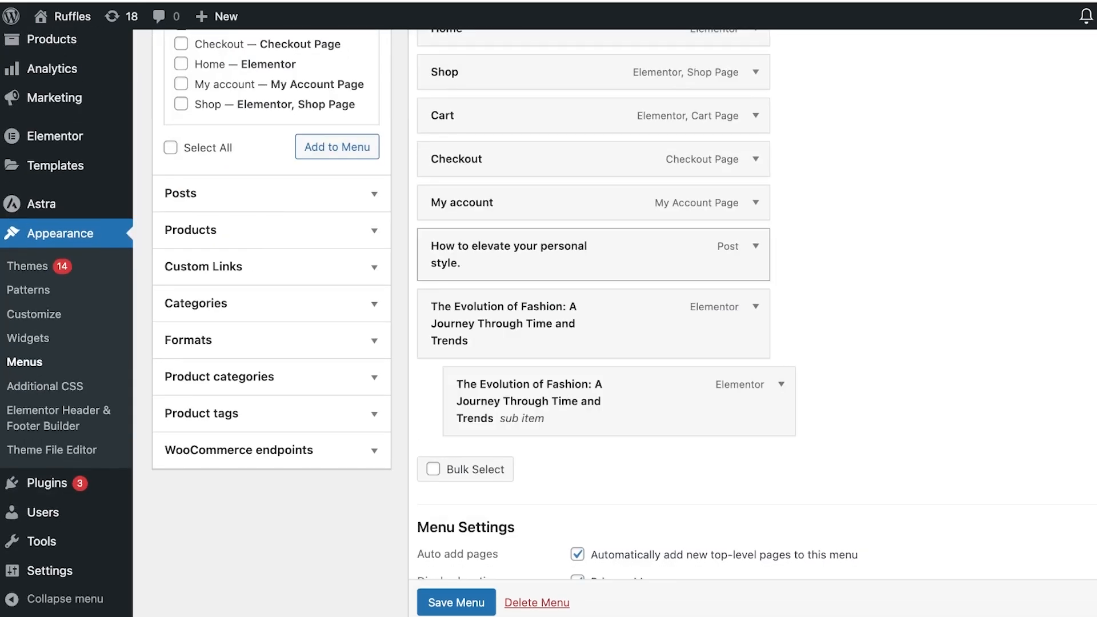
{"action": "left_click_drag", "start_coordinate": [572, 254], "coordinate": [597, 410]}
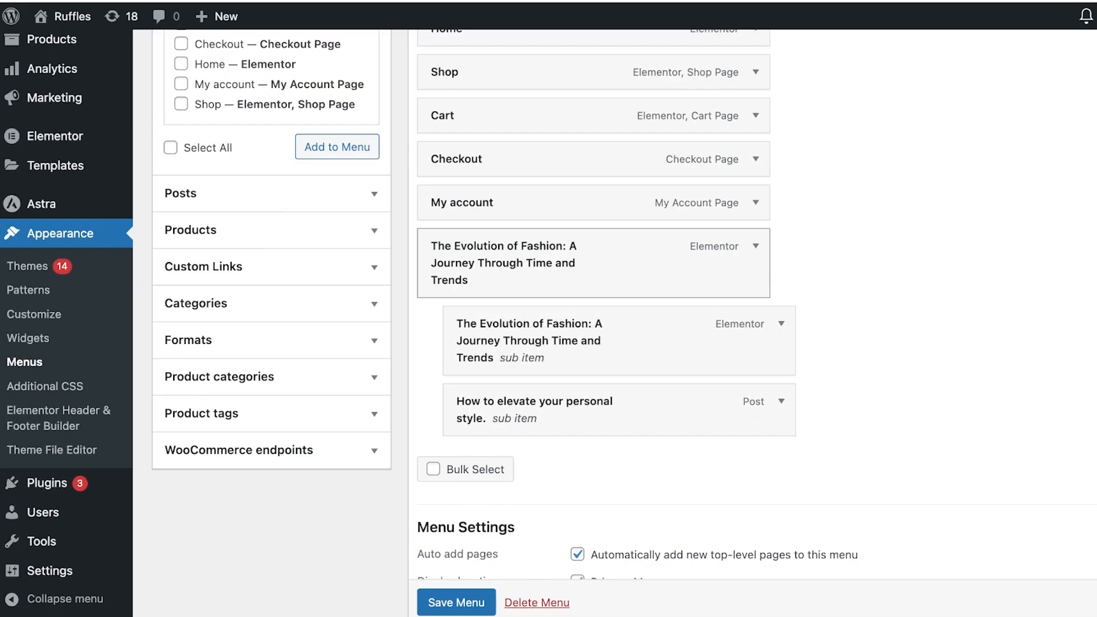
{"action": "left_click", "coordinate": [755, 246]}
{"action": "left_click", "coordinate": [756, 246]}
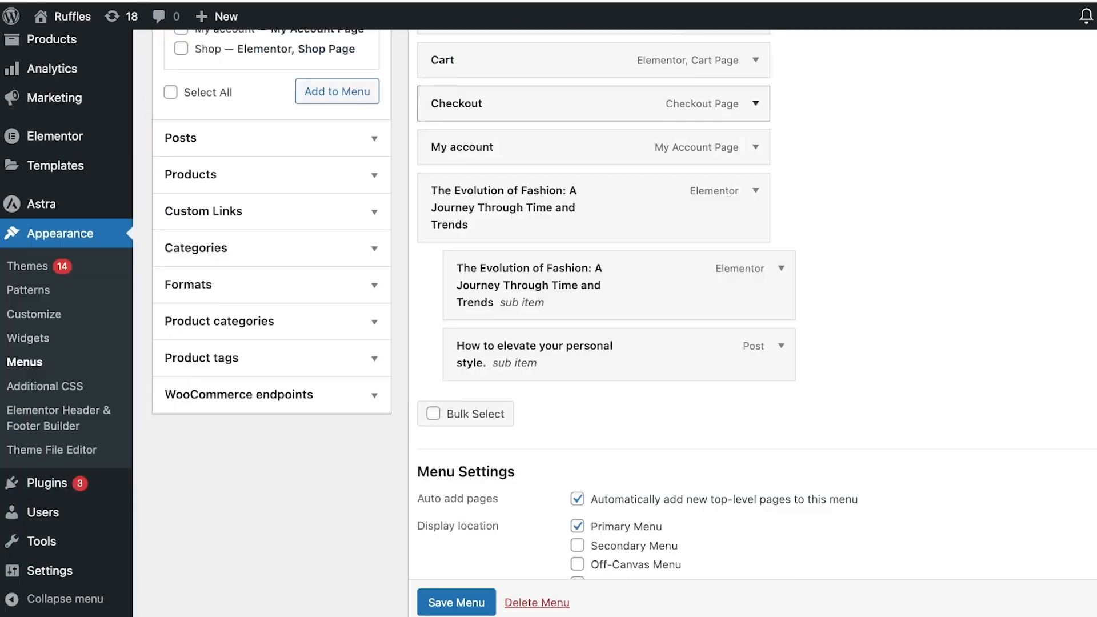
Save the menu with the nested sub items
{"action": "scroll", "coordinate": [606, 285], "scroll_direction": "down", "scroll_amount": 3}
{"action": "left_click", "coordinate": [456, 530]}
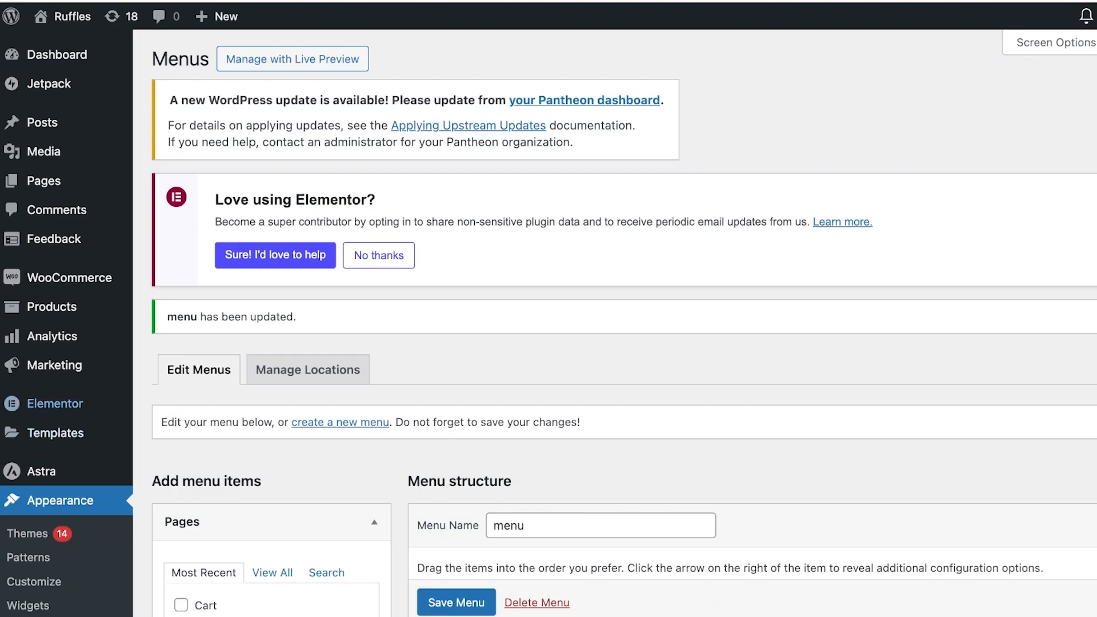
Search the plugin directory for 'mega menu', then install and activate the Max Mega Menu plugin
{"action": "scroll", "coordinate": [69, 240], "scroll_direction": "down", "scroll_amount": 5}
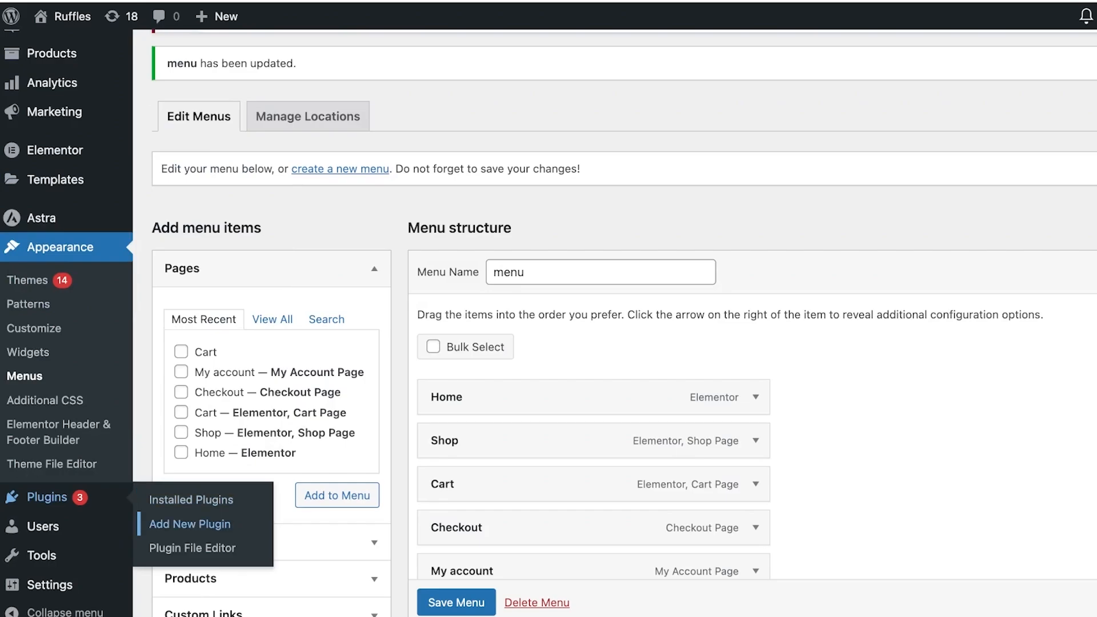
{"action": "left_click", "coordinate": [190, 524]}
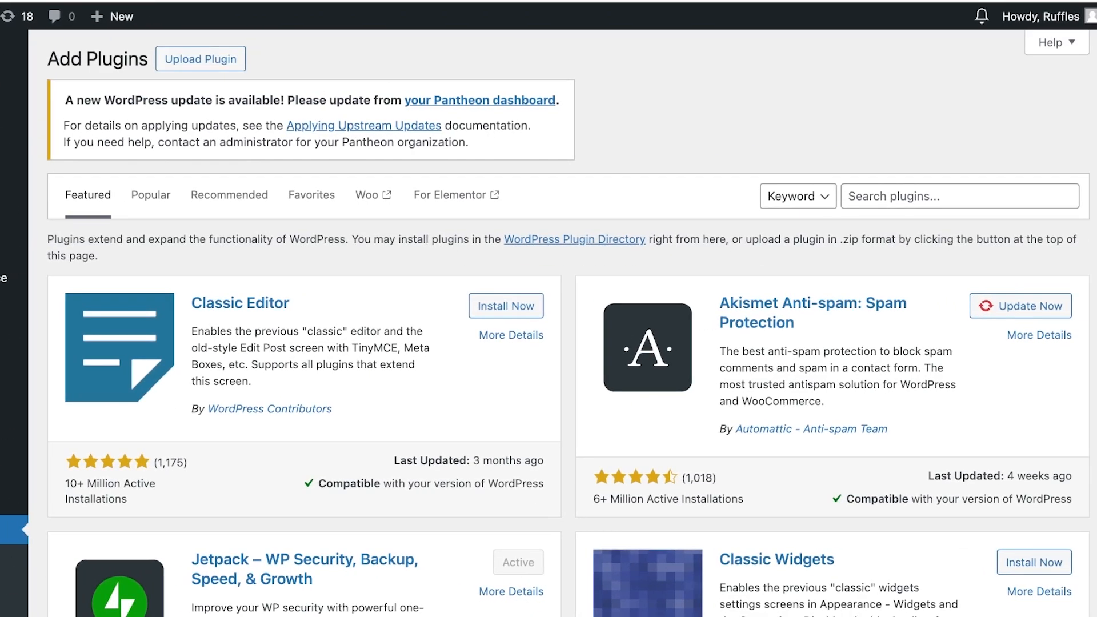
{"action": "left_click", "coordinate": [961, 196]}
{"action": "type", "text": "mega men"}
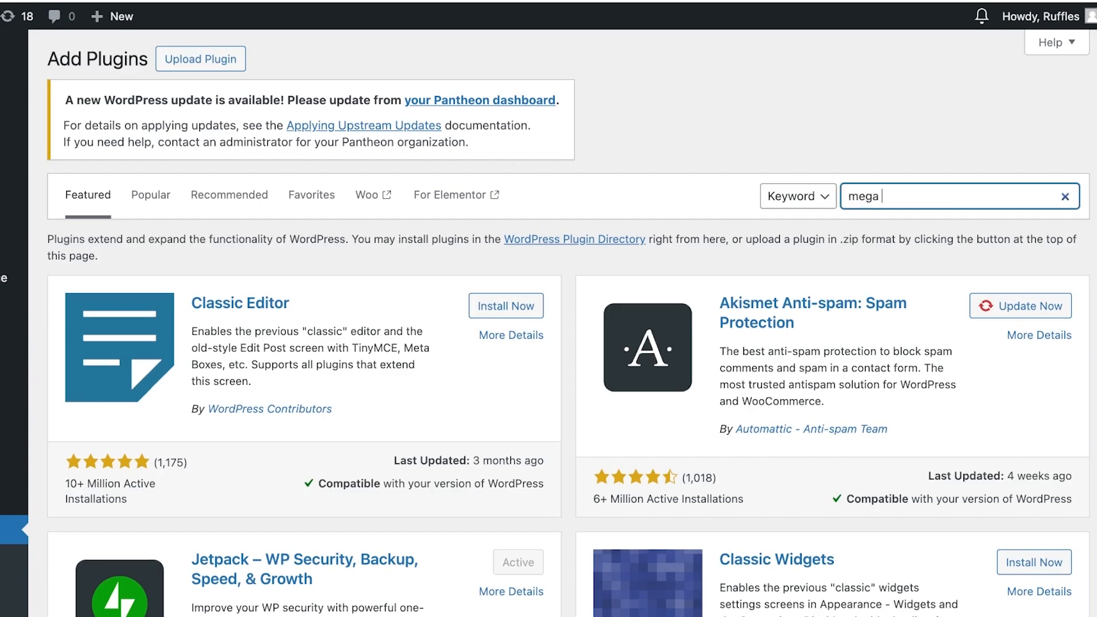
{"action": "type", "text": "u"}
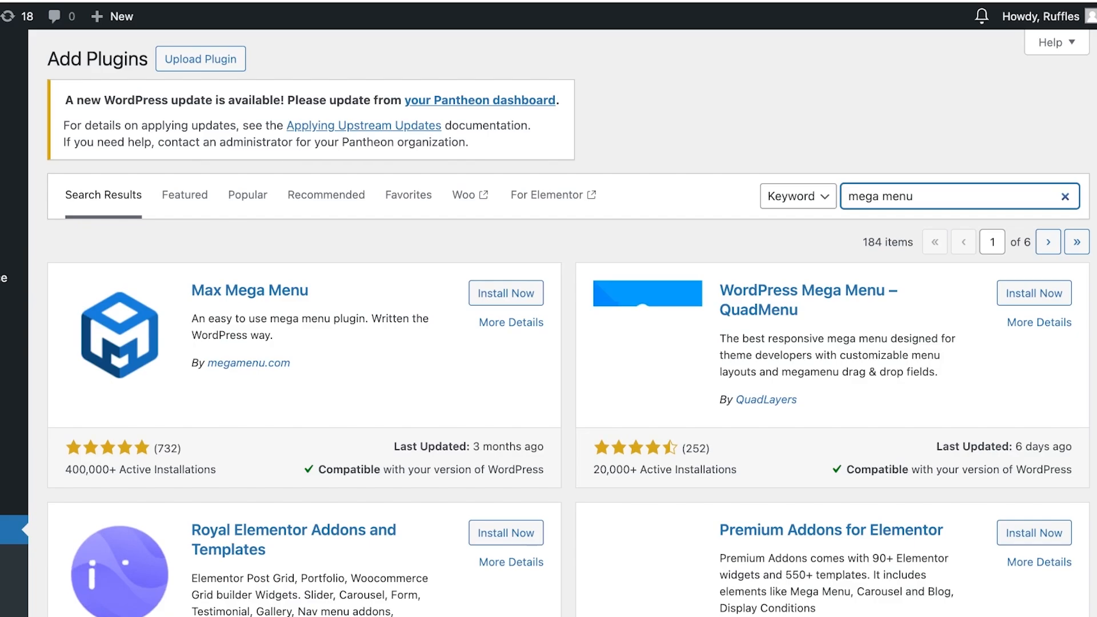
{"action": "scroll", "coordinate": [548, 320], "scroll_direction": "down", "scroll_amount": 5}
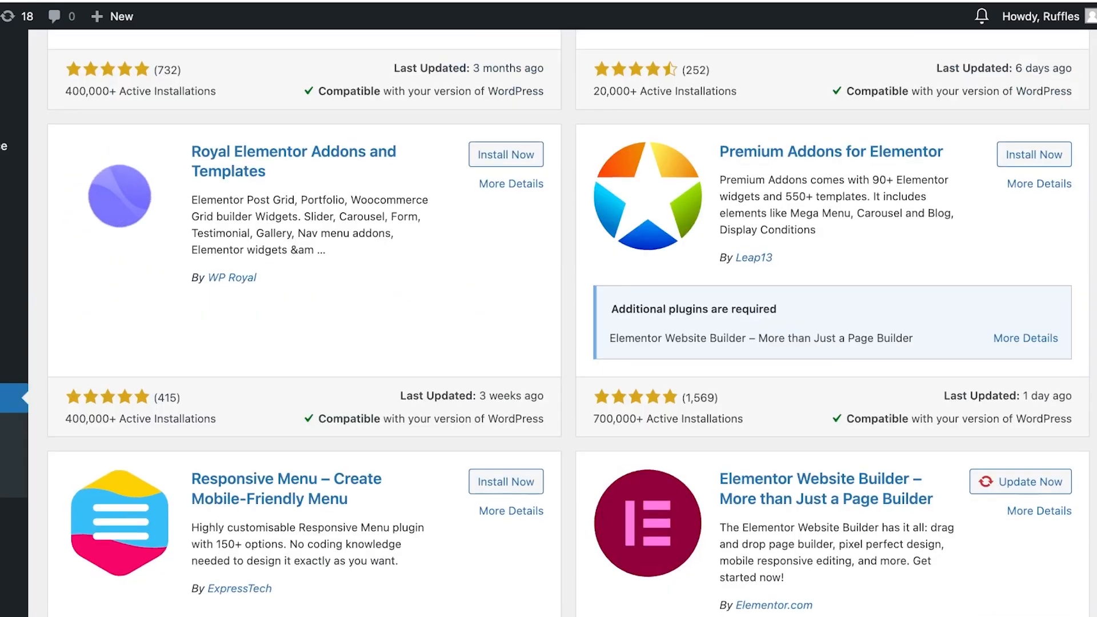
{"action": "scroll", "coordinate": [548, 320], "scroll_direction": "down", "scroll_amount": 2}
{"action": "scroll", "coordinate": [549, 320], "scroll_direction": "up", "scroll_amount": 7}
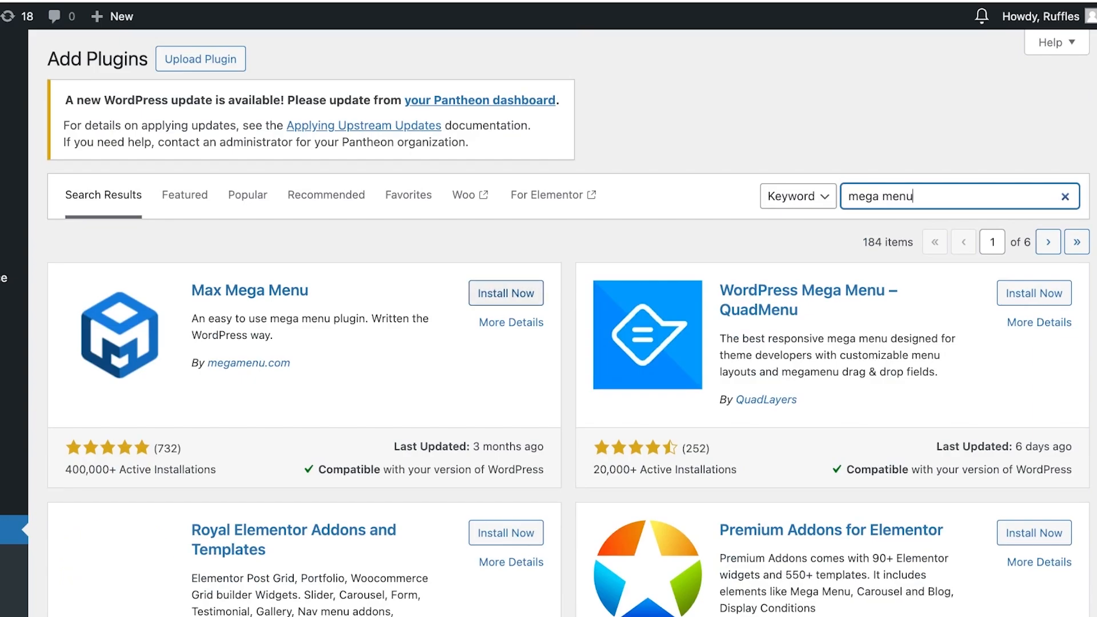
{"action": "left_click", "coordinate": [506, 293]}
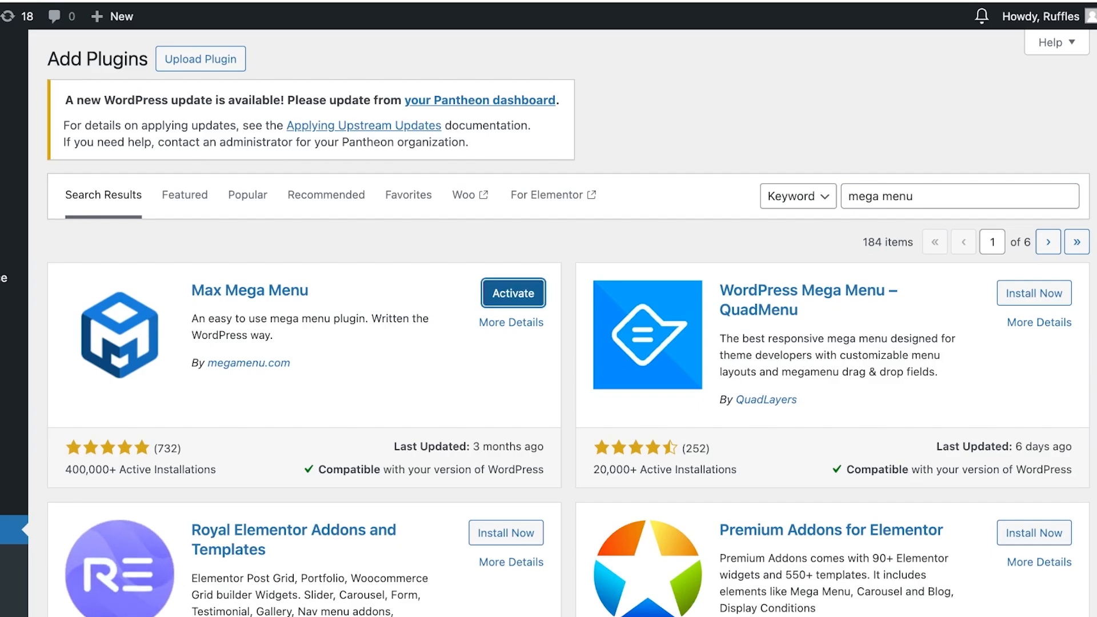
{"action": "left_click", "coordinate": [513, 293]}
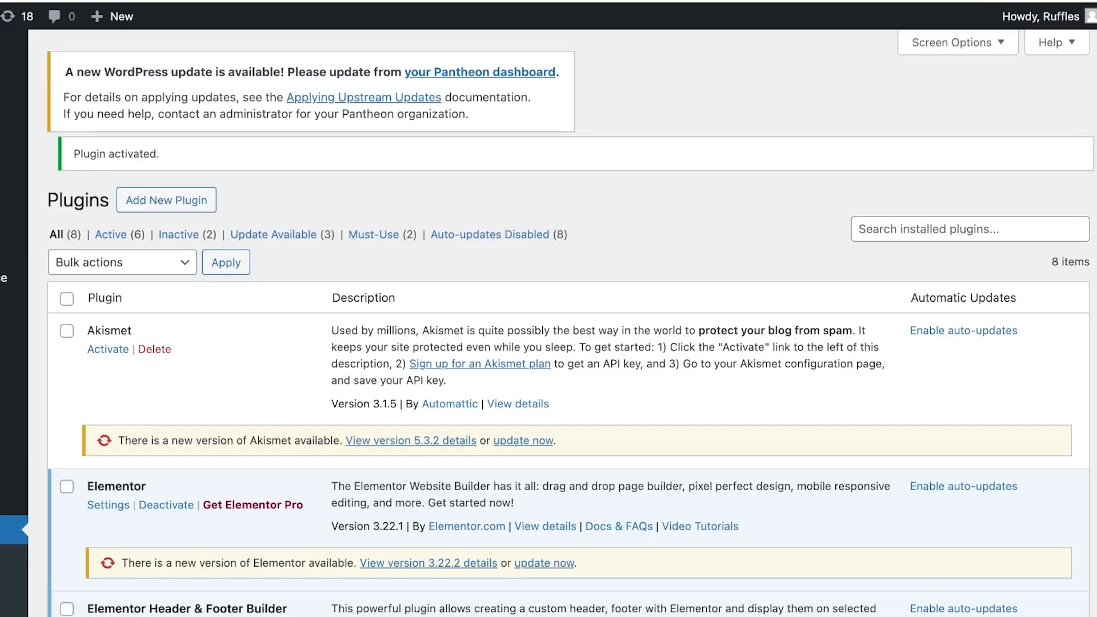
Open the Max Mega Menu plugin details from the installed plugins list and read its description and features
{"action": "scroll", "coordinate": [569, 343], "scroll_direction": "down", "scroll_amount": 10}
{"action": "scroll", "coordinate": [569, 343], "scroll_direction": "up", "scroll_amount": 8}
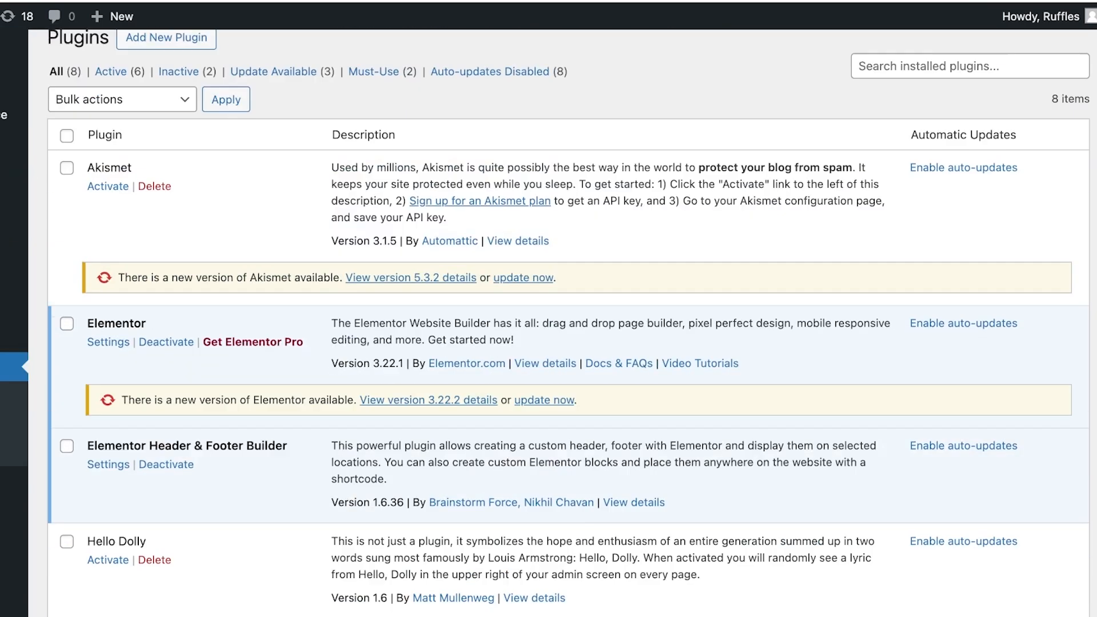
{"action": "scroll", "coordinate": [569, 343], "scroll_direction": "up", "scroll_amount": 5}
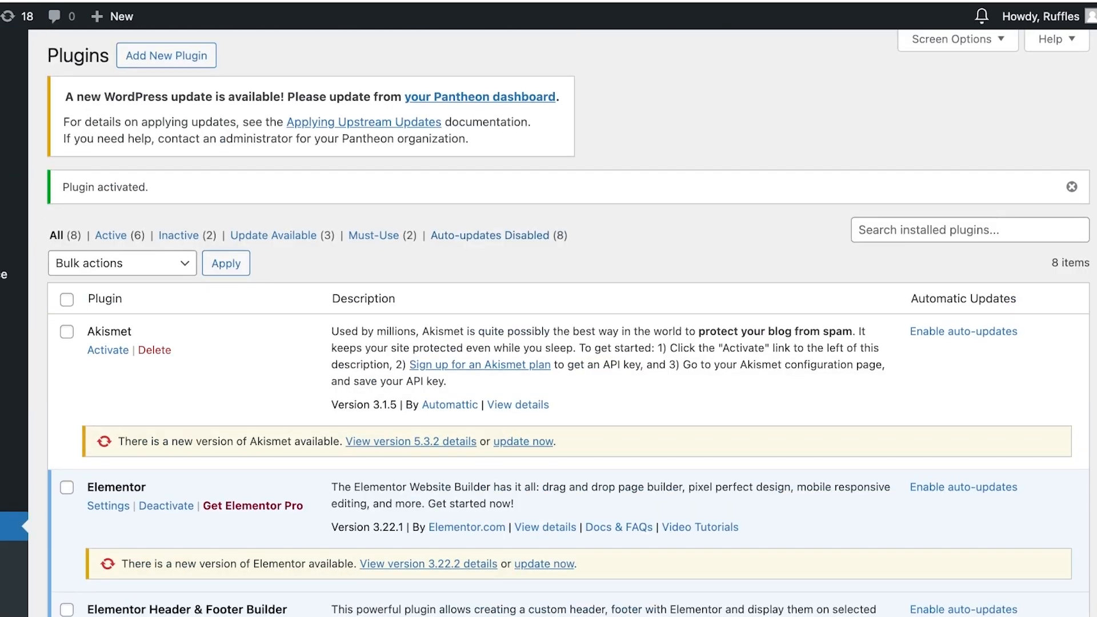
{"action": "scroll", "coordinate": [569, 343], "scroll_direction": "down", "scroll_amount": 6}
{"action": "scroll", "coordinate": [569, 343], "scroll_direction": "down", "scroll_amount": 5}
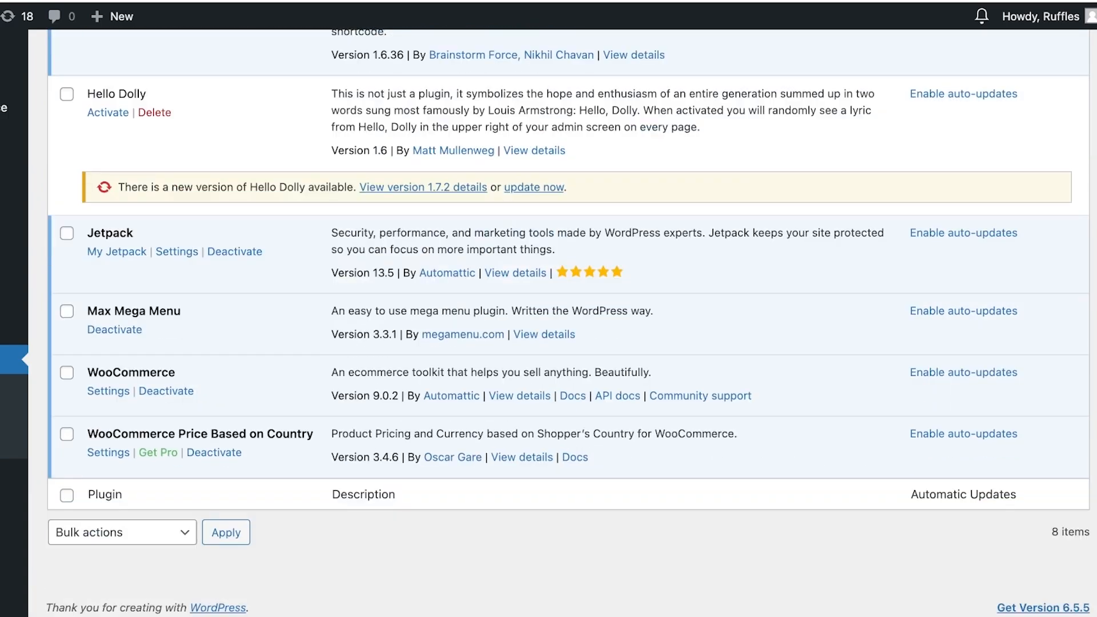
{"action": "left_click", "coordinate": [423, 187]}
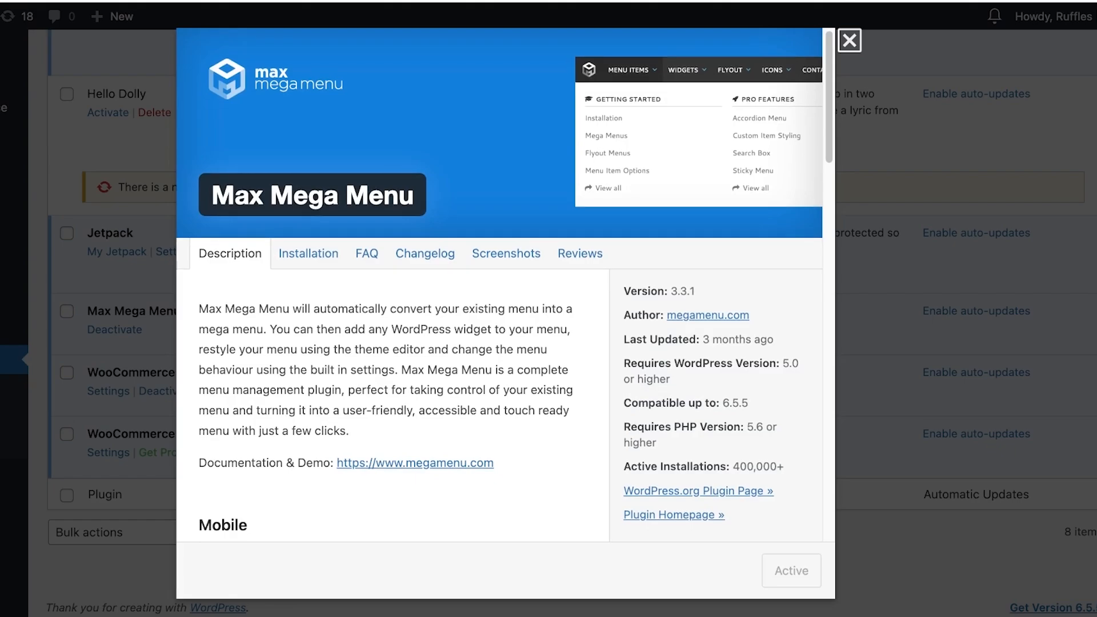
{"action": "scroll", "coordinate": [506, 286], "scroll_direction": "down", "scroll_amount": 8}
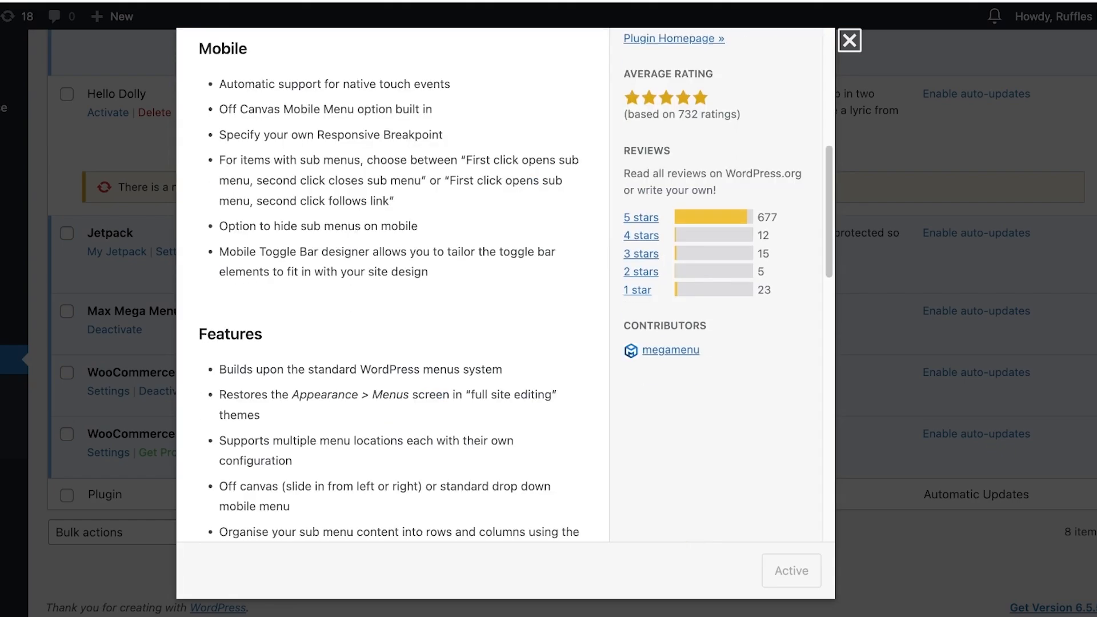
{"action": "scroll", "coordinate": [506, 286], "scroll_direction": "up", "scroll_amount": 8}
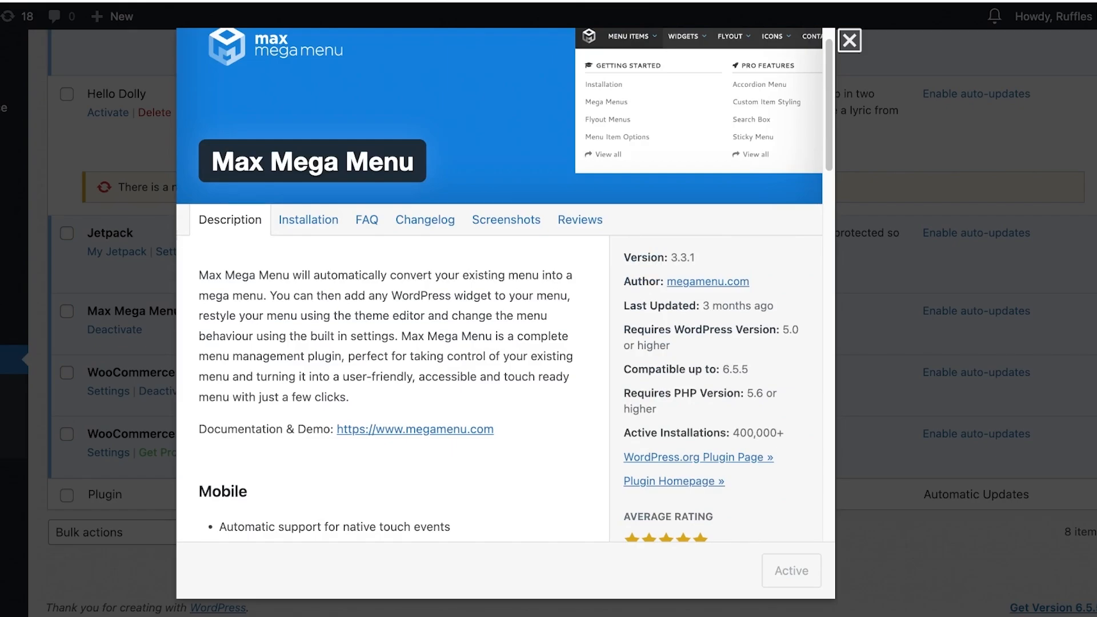
{"action": "scroll", "coordinate": [506, 285], "scroll_direction": "down", "scroll_amount": 8}
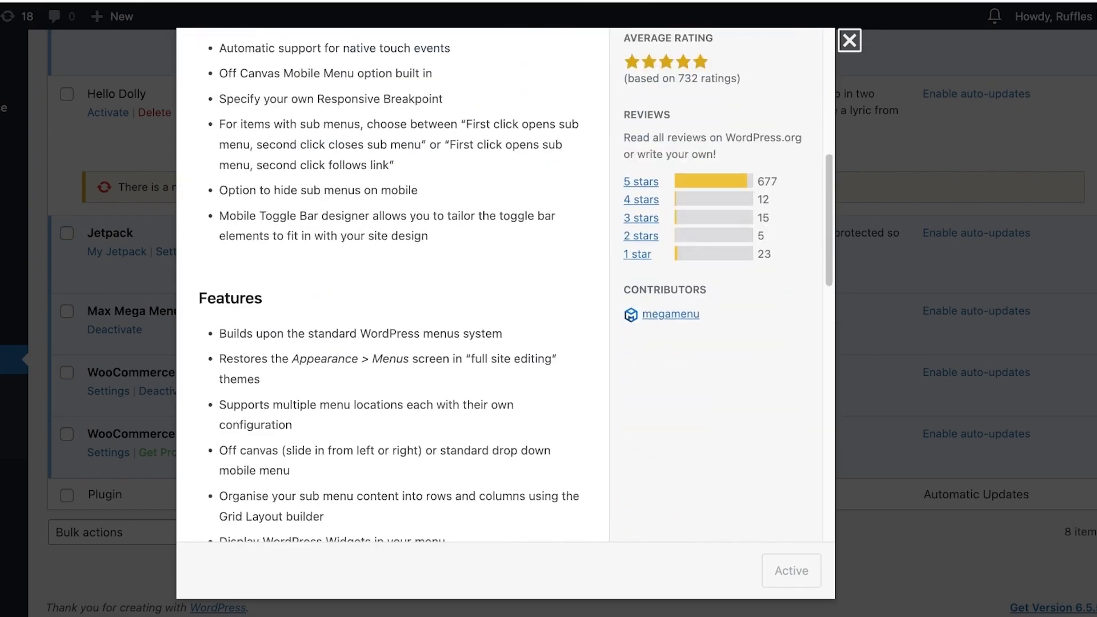
{"action": "scroll", "coordinate": [506, 286], "scroll_direction": "down", "scroll_amount": 1}
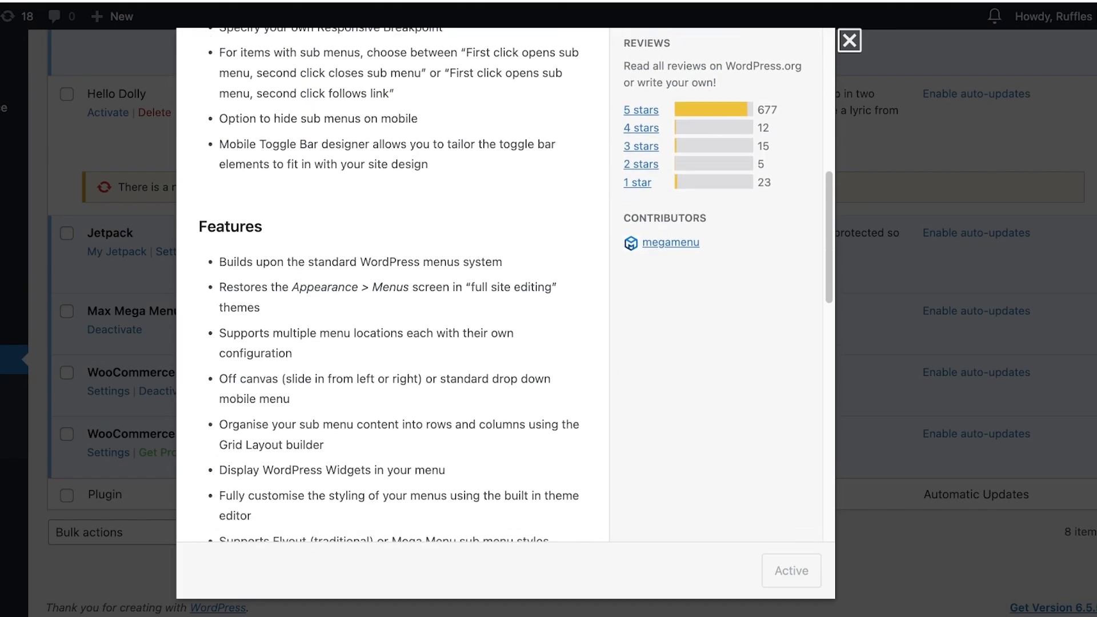
{"action": "key", "text": "Escape"}
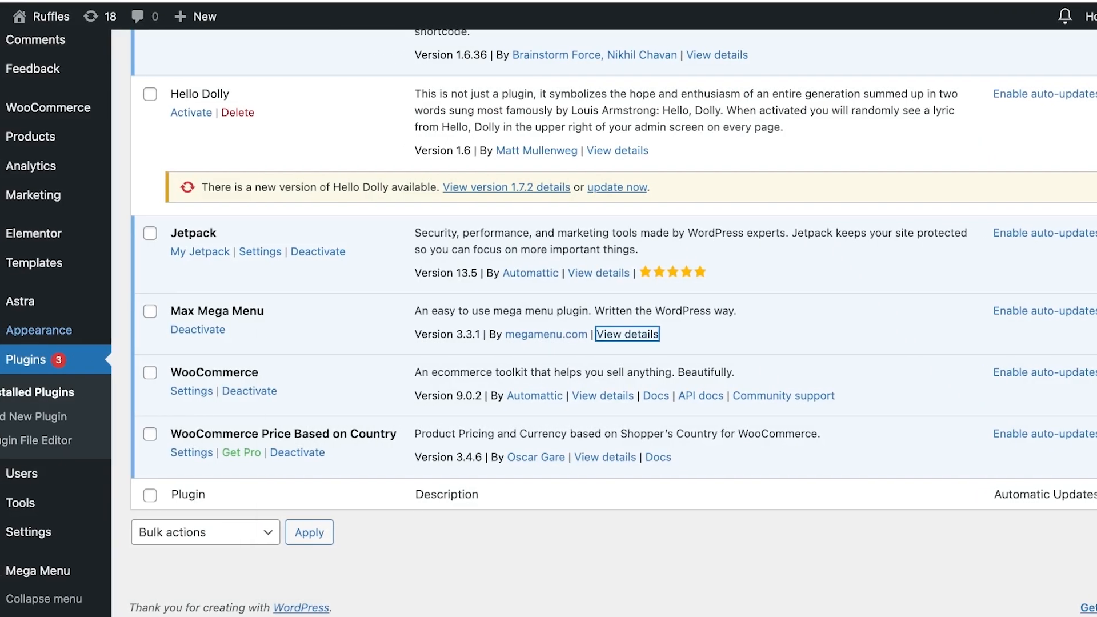
Return to the menus screen and examine the Max Mega Menu Settings panel for the Primary Menu
{"action": "left_click", "coordinate": [55, 331]}
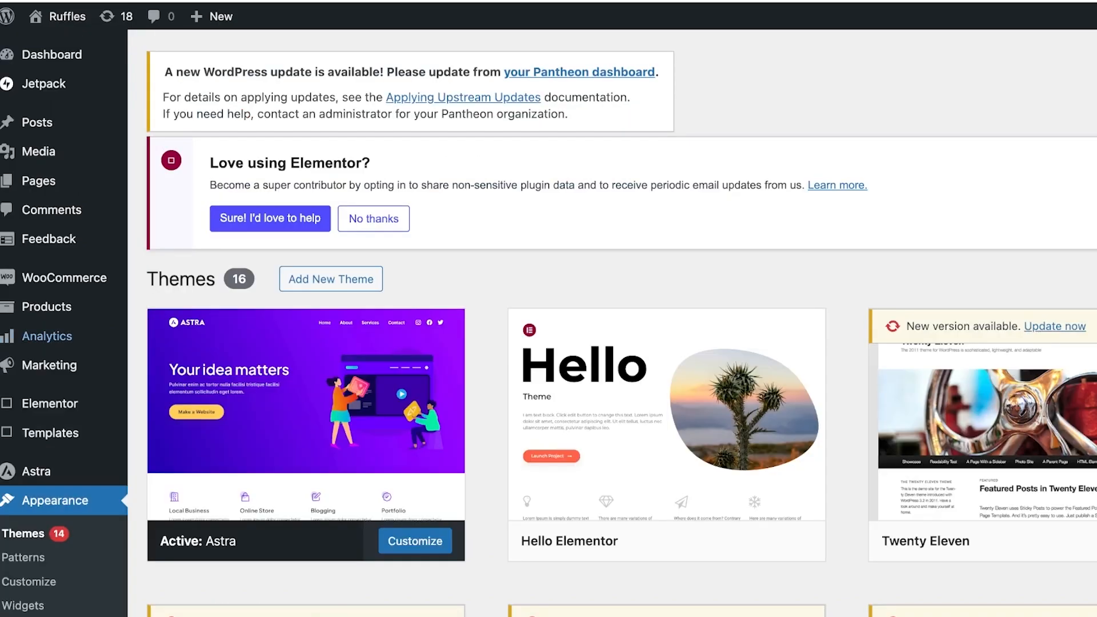
{"action": "scroll", "coordinate": [621, 323], "scroll_direction": "down", "scroll_amount": 5}
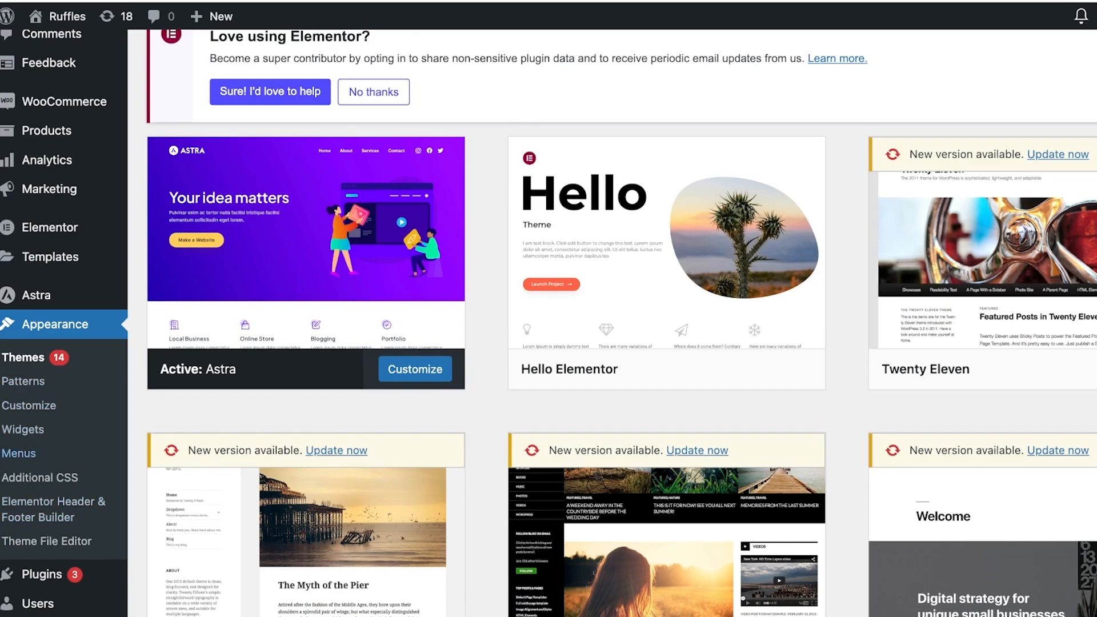
{"action": "scroll", "coordinate": [572, 343], "scroll_direction": "down", "scroll_amount": 12}
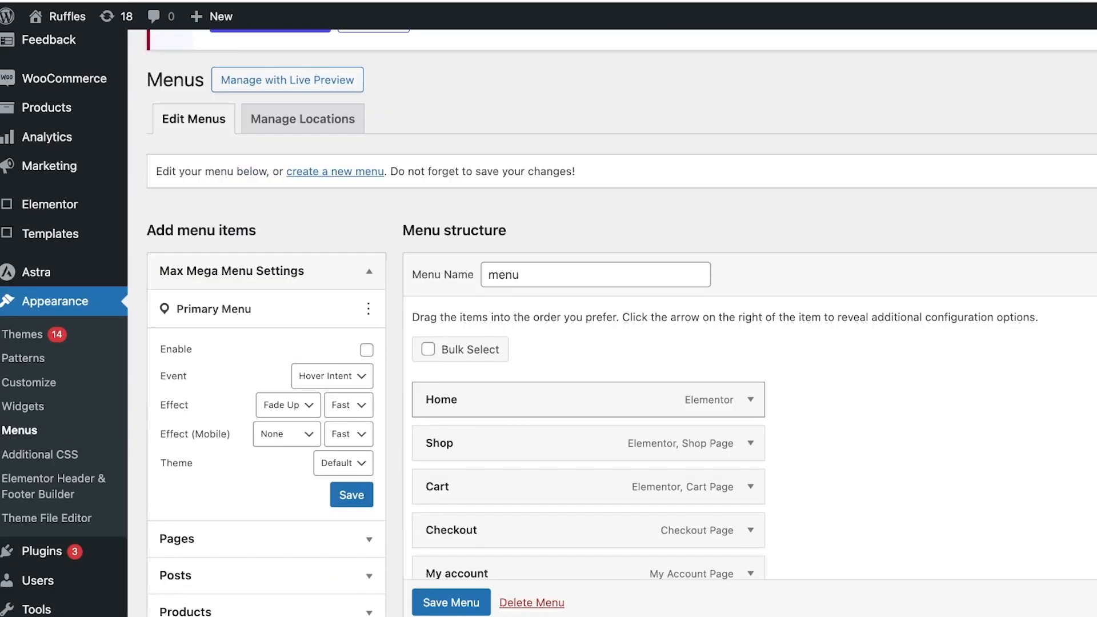
{"action": "scroll", "coordinate": [572, 137], "scroll_direction": "down", "scroll_amount": 1}
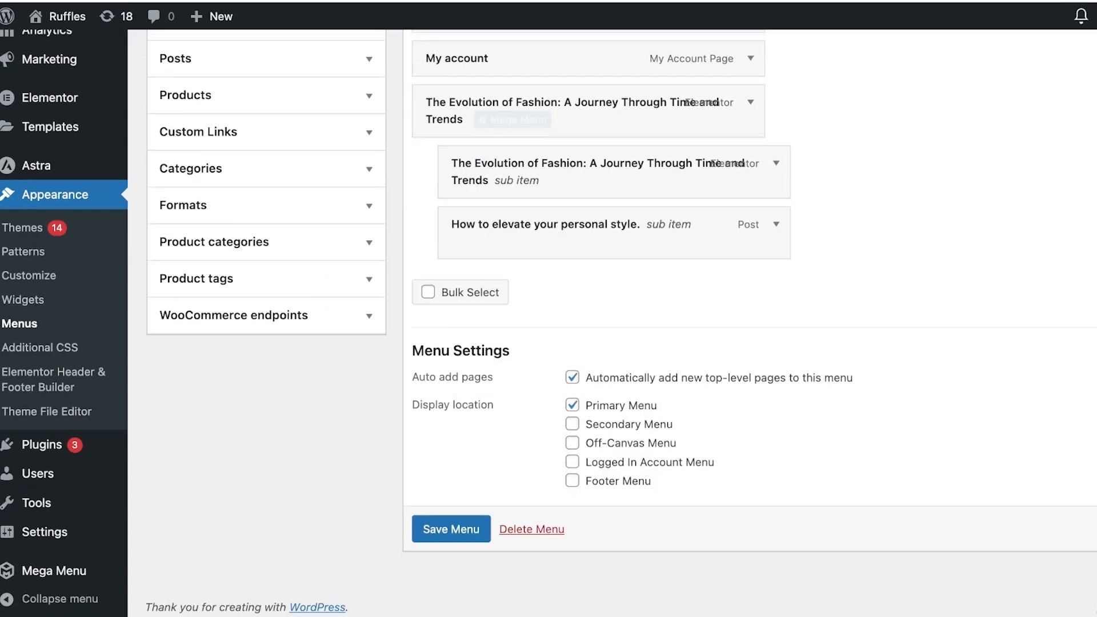
{"action": "left_click", "coordinate": [343, 315]}
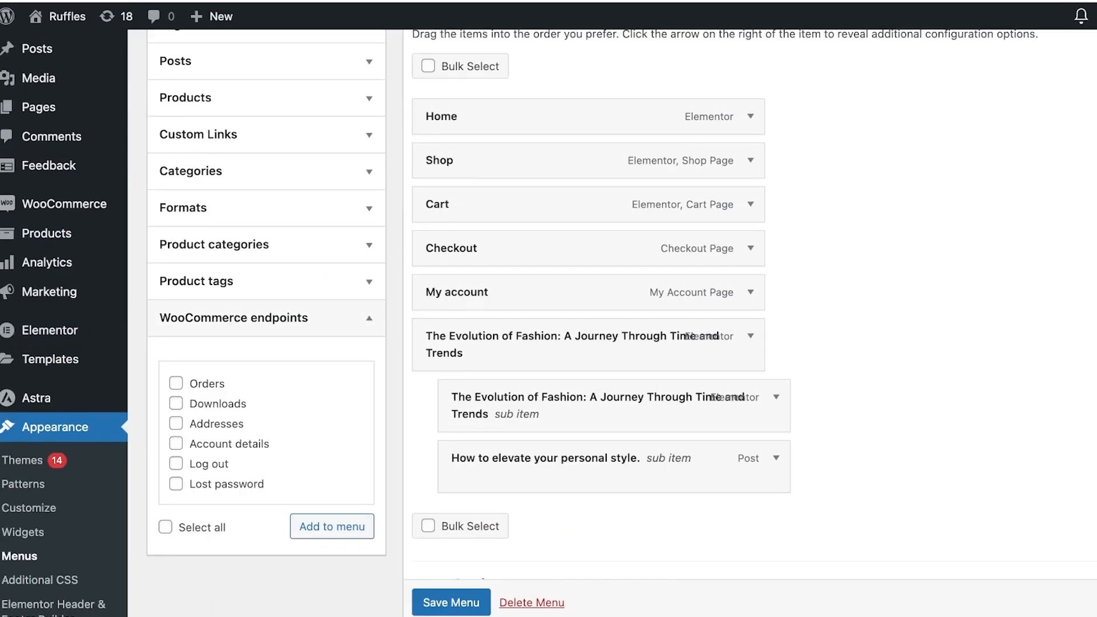
{"action": "scroll", "coordinate": [343, 446], "scroll_direction": "up", "scroll_amount": 4}
{"action": "left_click", "coordinate": [343, 192]}
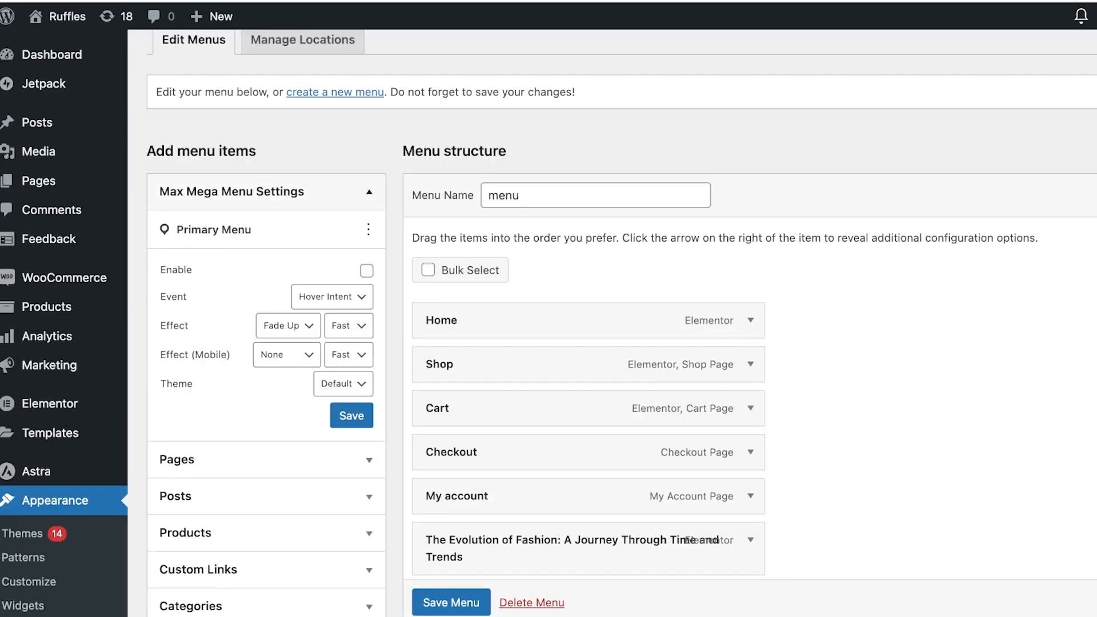
{"action": "left_click", "coordinate": [320, 230]}
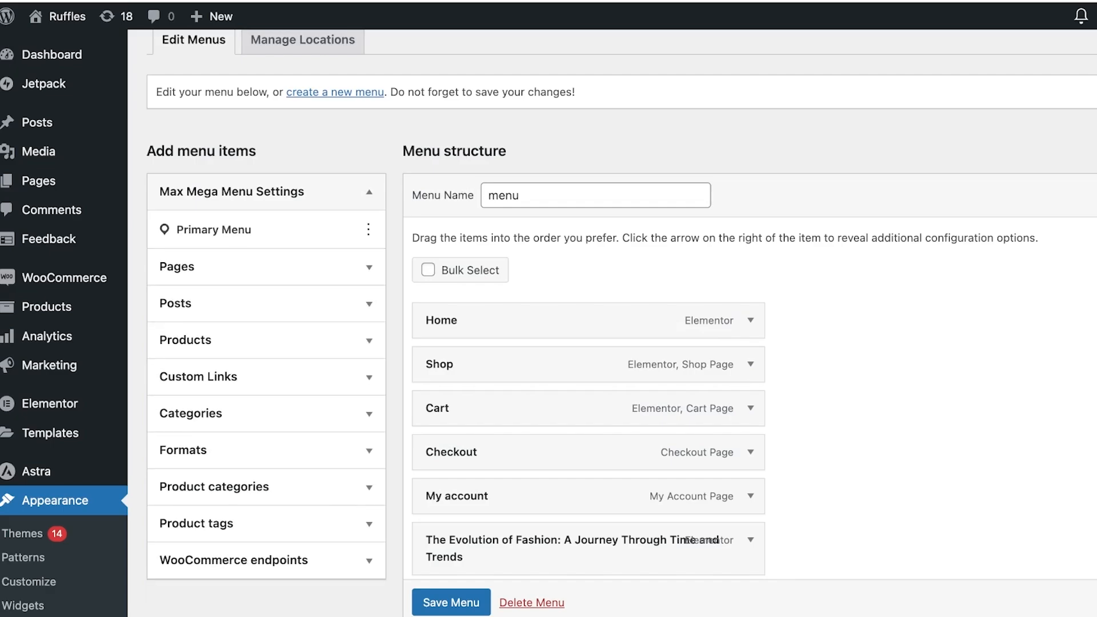
{"action": "left_click", "coordinate": [342, 192]}
{"action": "left_click", "coordinate": [342, 192]}
{"action": "left_click", "coordinate": [320, 230]}
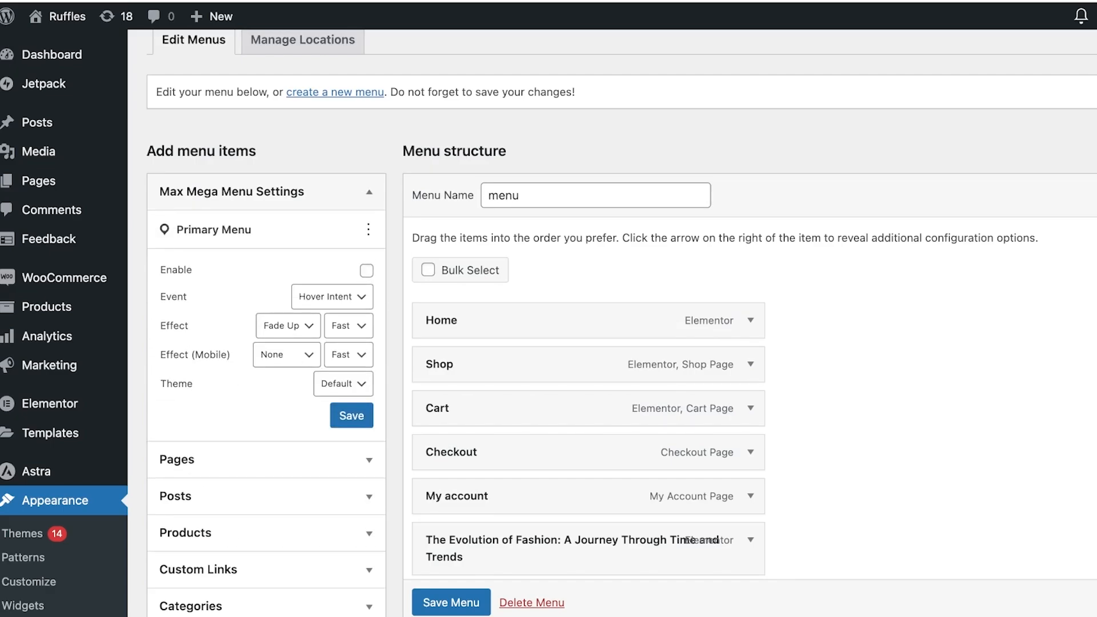
Enable Max Mega Menu for the Primary Menu, set the effect speed to Med, and save the settings
{"action": "left_click", "coordinate": [367, 271]}
{"action": "key", "text": "Tab"}
{"action": "key", "text": "Tab"}
{"action": "key", "text": "Tab"}
{"action": "key", "text": "Down"}
{"action": "key", "text": "Tab"}
{"action": "key", "text": "Tab"}
{"action": "key", "text": "Tab"}
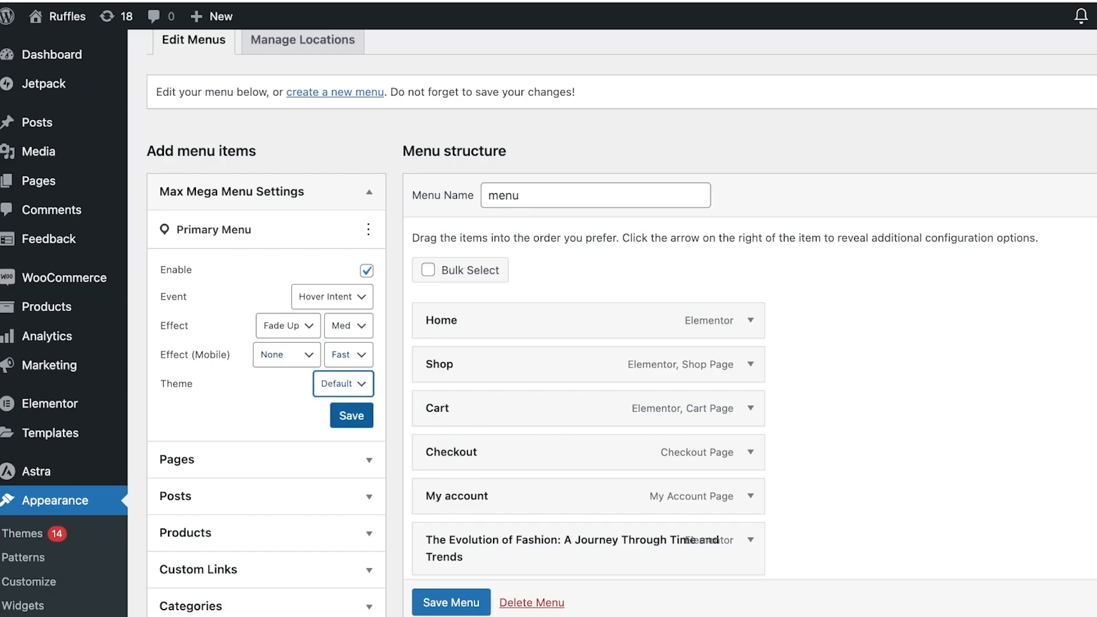
{"action": "key", "text": "Tab"}
{"action": "key", "text": "Return"}
{"action": "scroll", "coordinate": [621, 320], "scroll_direction": "up", "scroll_amount": 4}
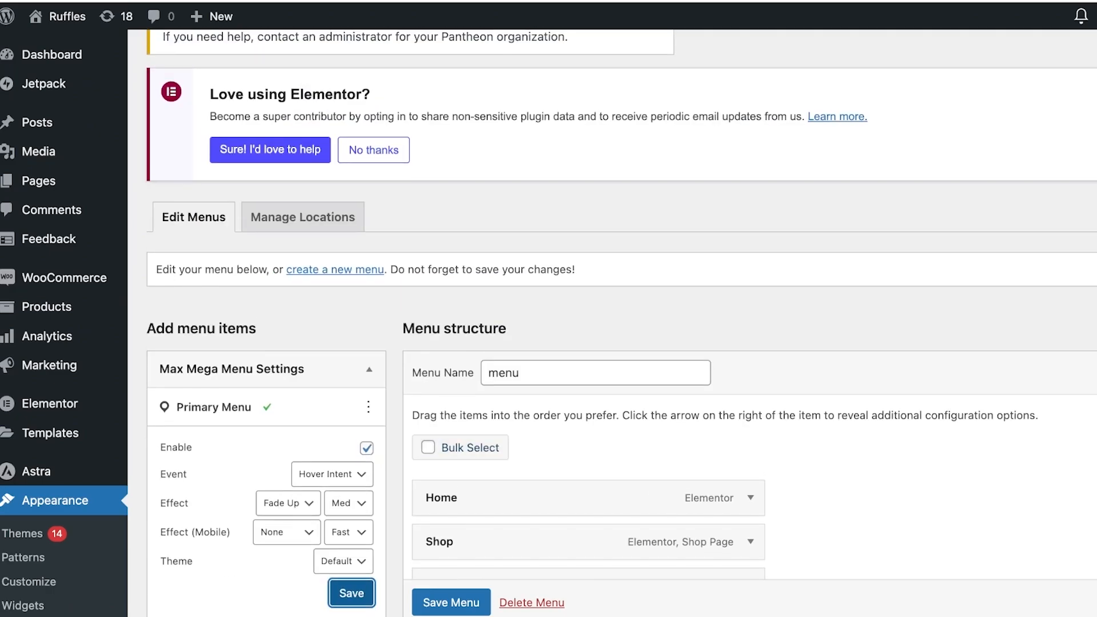
{"action": "scroll", "coordinate": [621, 320], "scroll_direction": "down", "scroll_amount": 4}
{"action": "scroll", "coordinate": [622, 320], "scroll_direction": "down", "scroll_amount": 3}
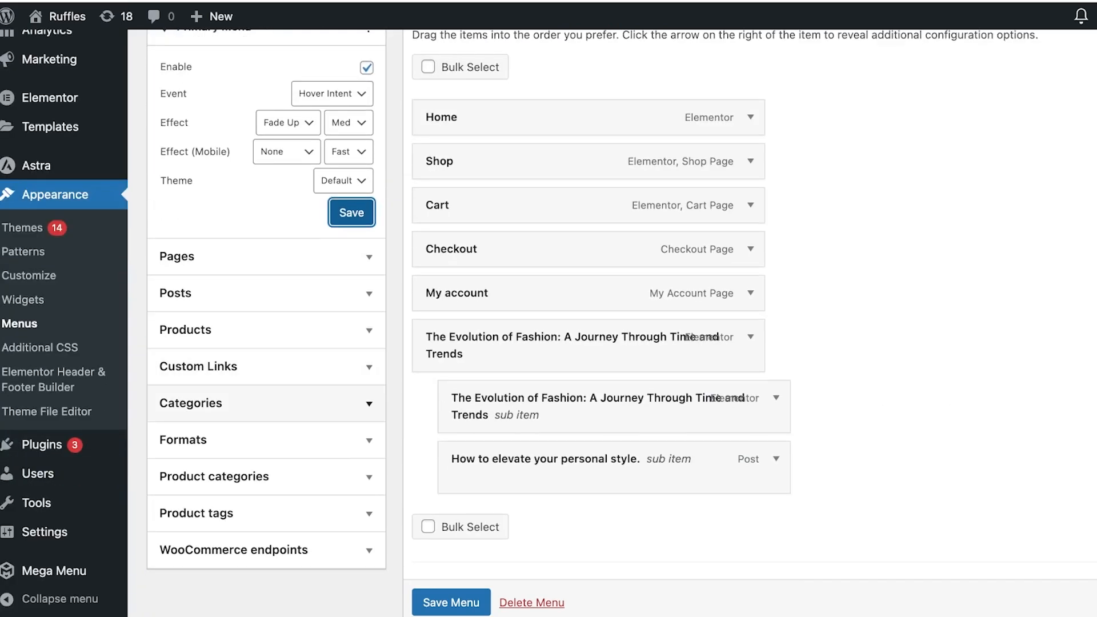
Open the Max Mega Menu plugin details page from the installed plugins and read its features list
{"action": "mouse_move", "coordinate": [43, 445]}
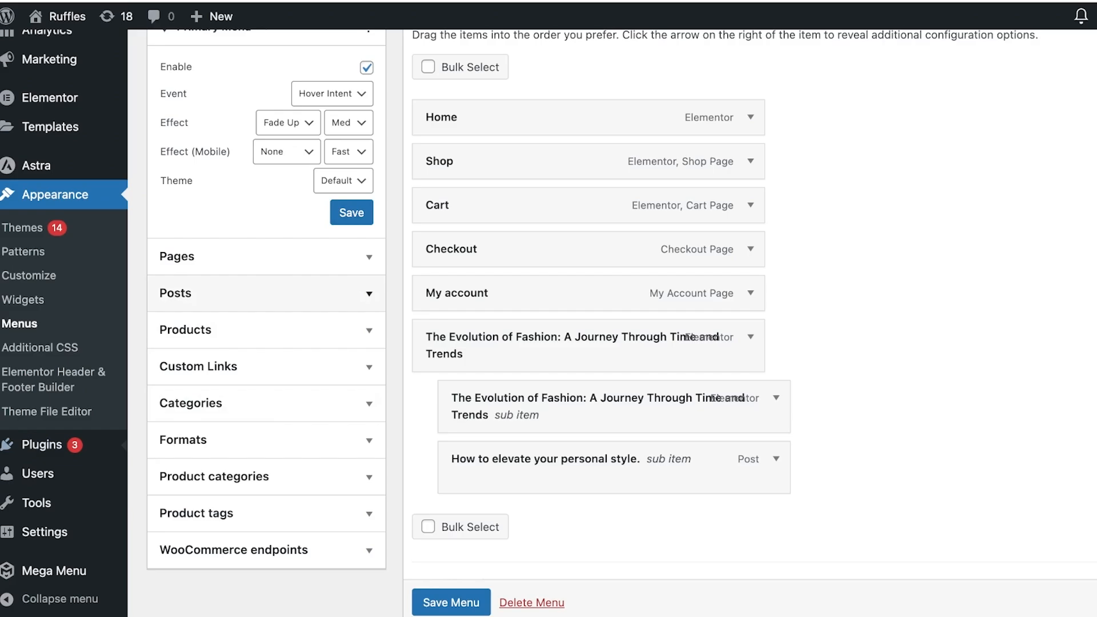
{"action": "scroll", "coordinate": [621, 323], "scroll_direction": "down", "scroll_amount": 3}
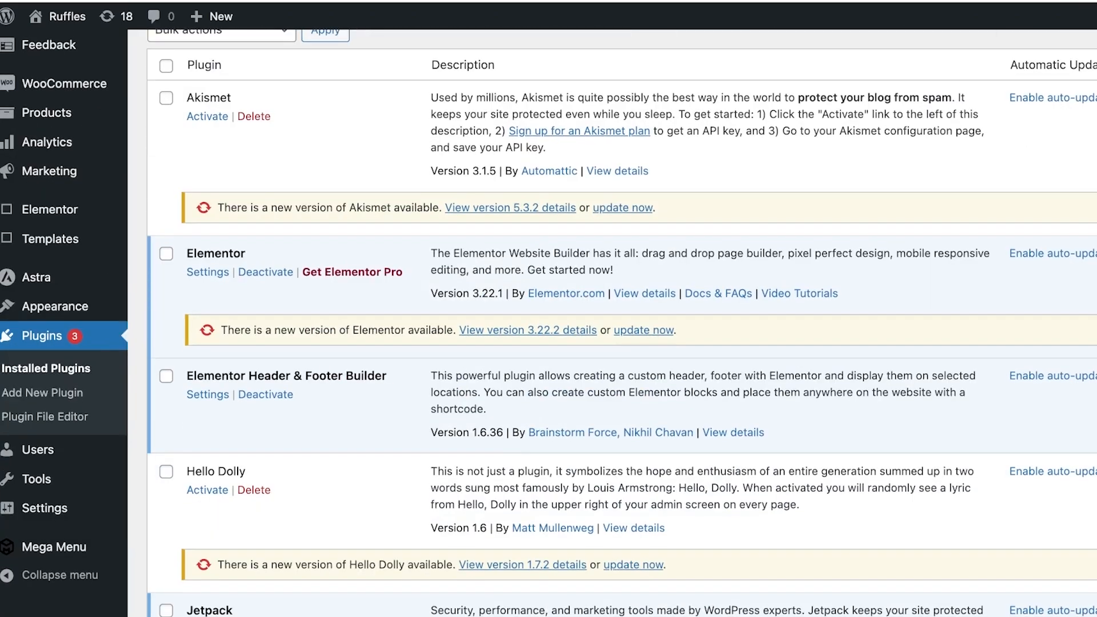
{"action": "scroll", "coordinate": [621, 323], "scroll_direction": "down", "scroll_amount": 4}
{"action": "scroll", "coordinate": [621, 323], "scroll_direction": "down", "scroll_amount": 3}
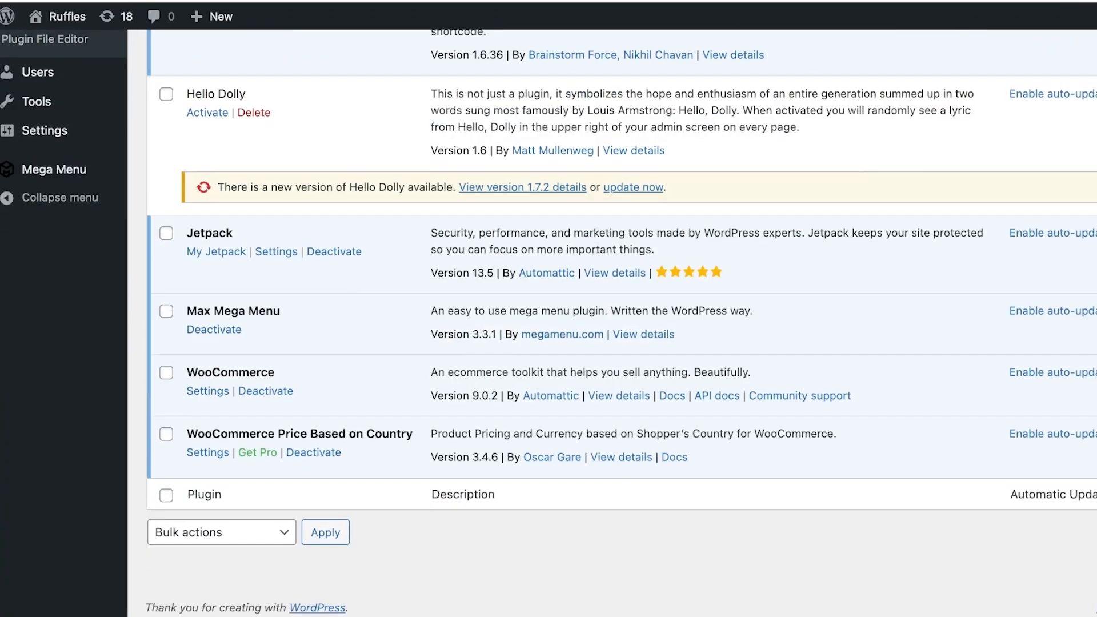
{"action": "left_click", "coordinate": [643, 335]}
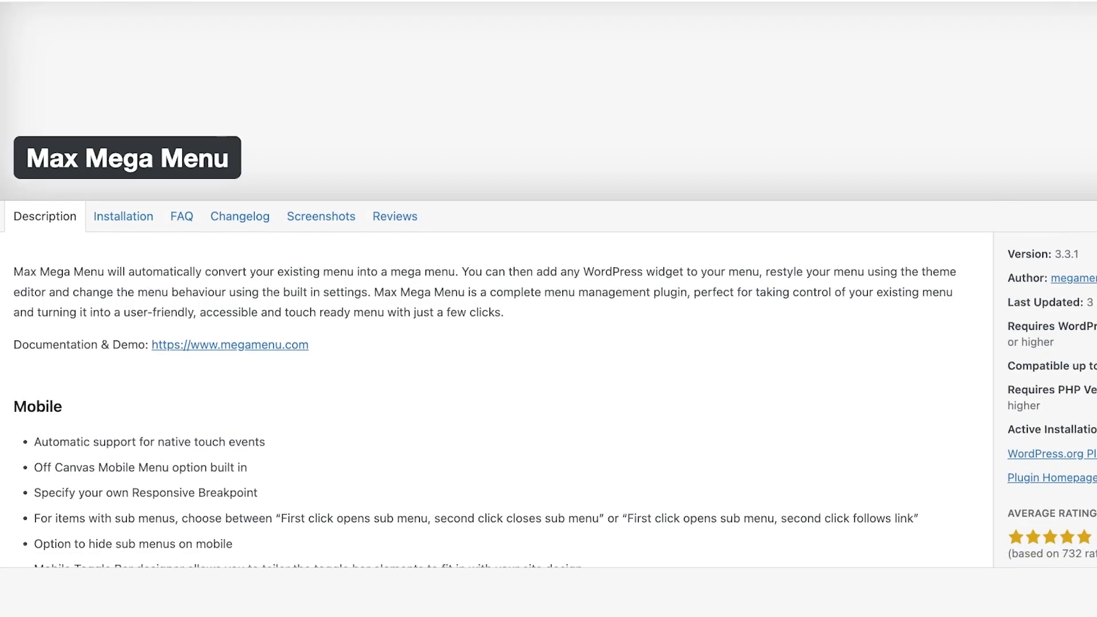
{"action": "scroll", "coordinate": [492, 286], "scroll_direction": "down", "scroll_amount": 5}
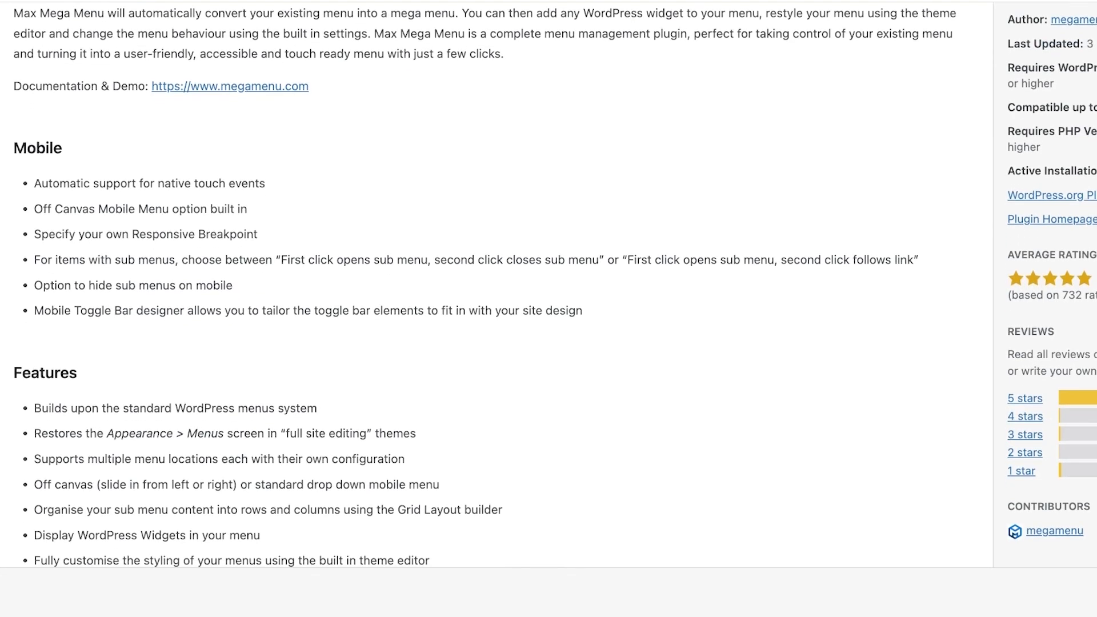
{"action": "left_click_drag", "start_coordinate": [187, 434], "coordinate": [343, 434]}
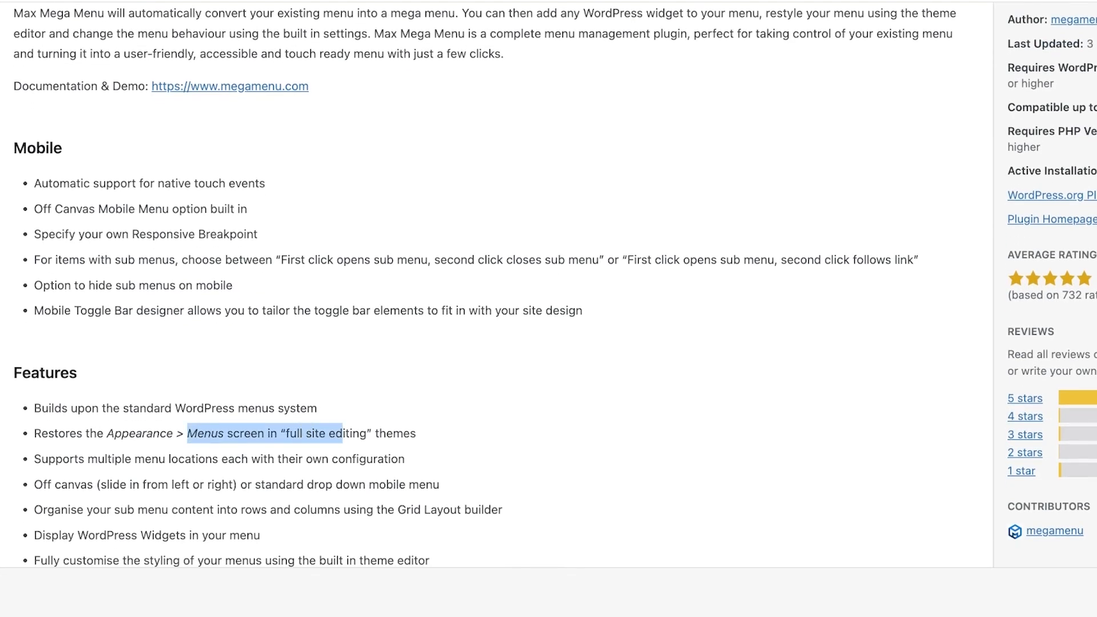
Read through the Mobile and Features sections of the Max Mega Menu plugin description
{"action": "left_click", "coordinate": [342, 434]}
{"action": "scroll", "coordinate": [496, 285], "scroll_direction": "up", "scroll_amount": 1}
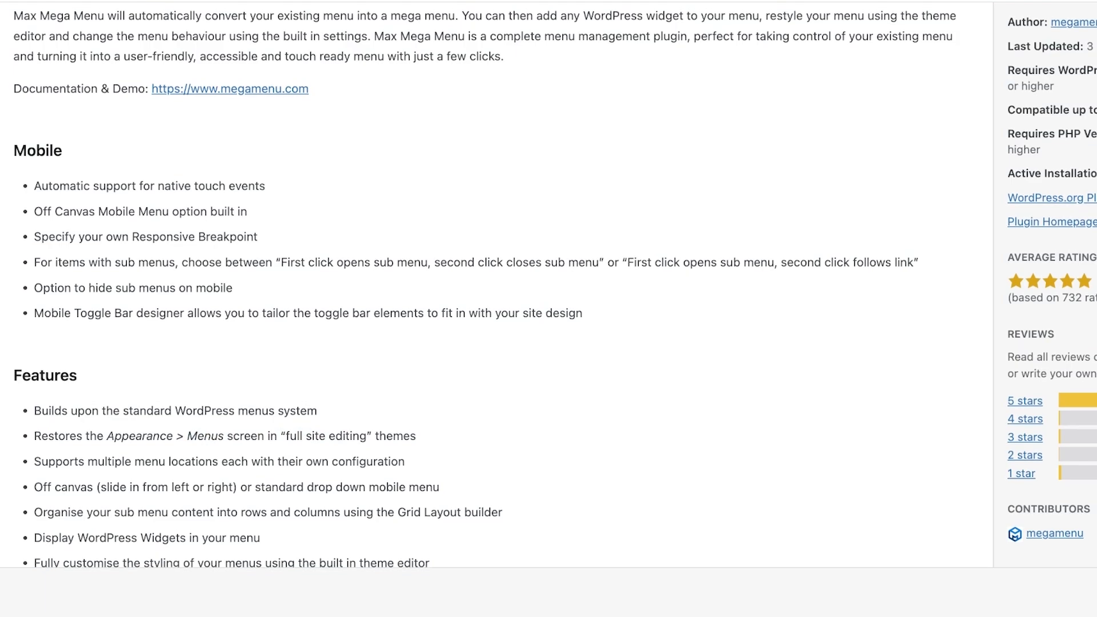
{"action": "scroll", "coordinate": [496, 285], "scroll_direction": "up", "scroll_amount": 5}
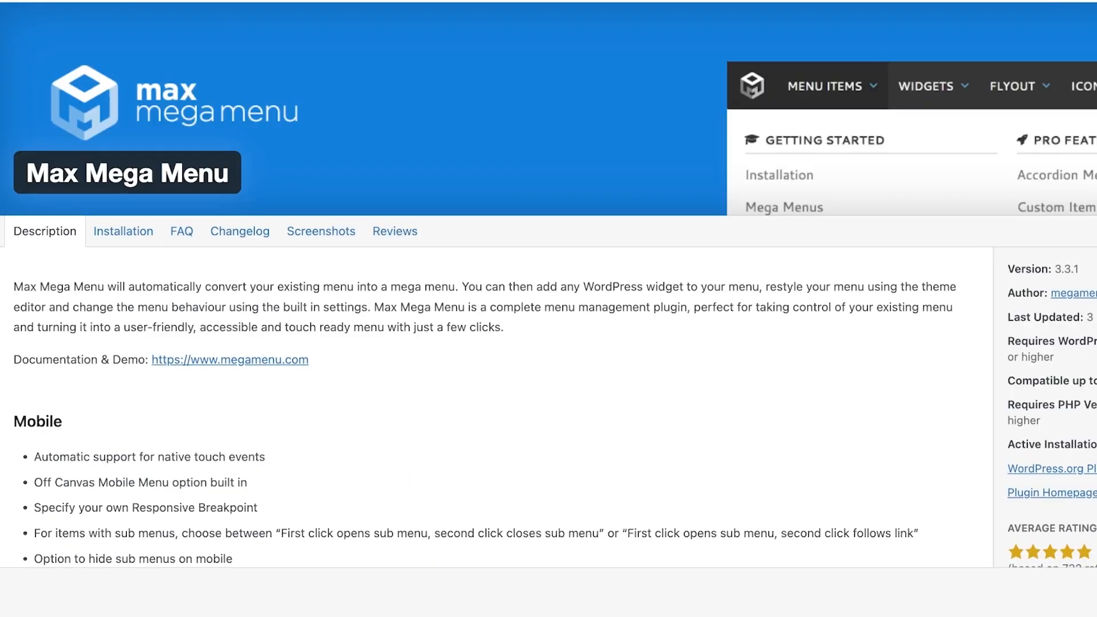
{"action": "scroll", "coordinate": [496, 284], "scroll_direction": "down", "scroll_amount": 6}
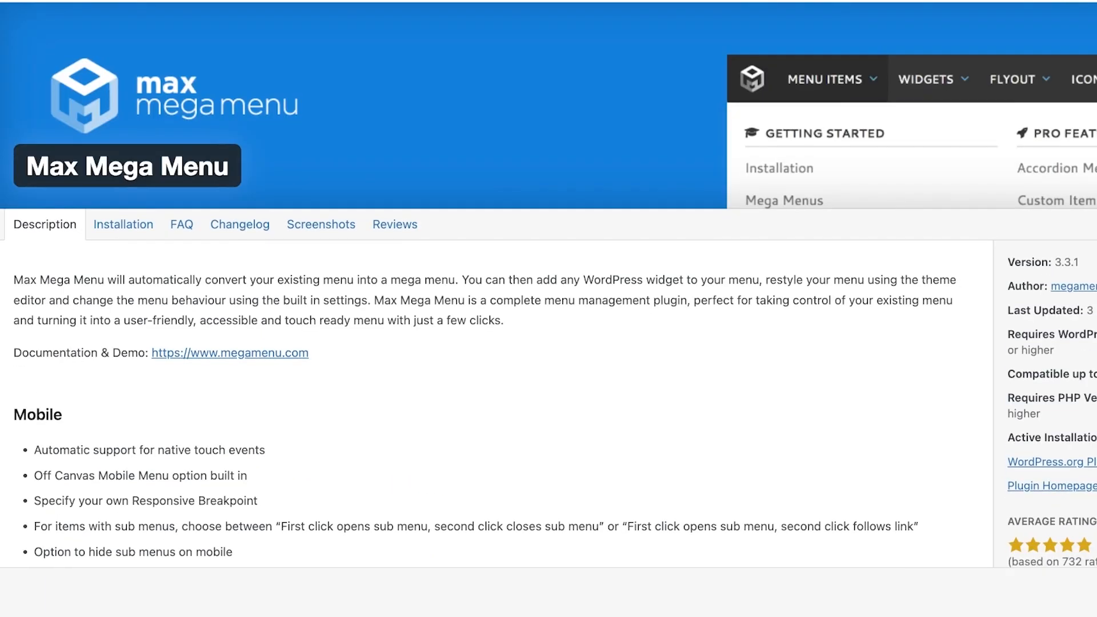
{"action": "scroll", "coordinate": [496, 285], "scroll_direction": "down", "scroll_amount": 3}
{"action": "scroll", "coordinate": [496, 284], "scroll_direction": "up", "scroll_amount": 4}
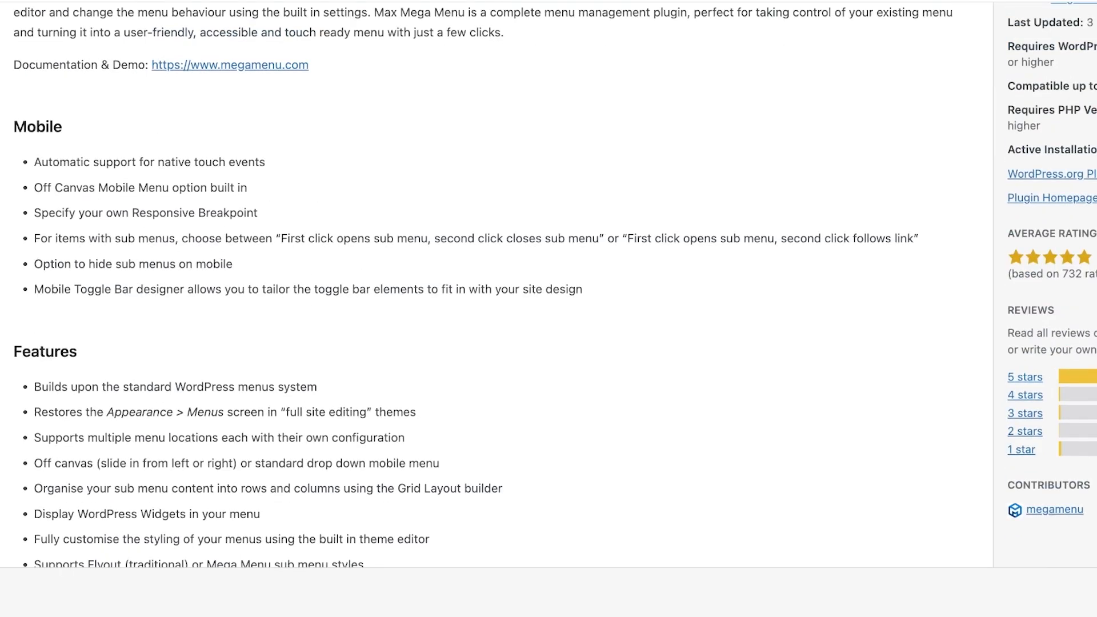
{"action": "scroll", "coordinate": [496, 285], "scroll_direction": "down", "scroll_amount": 4}
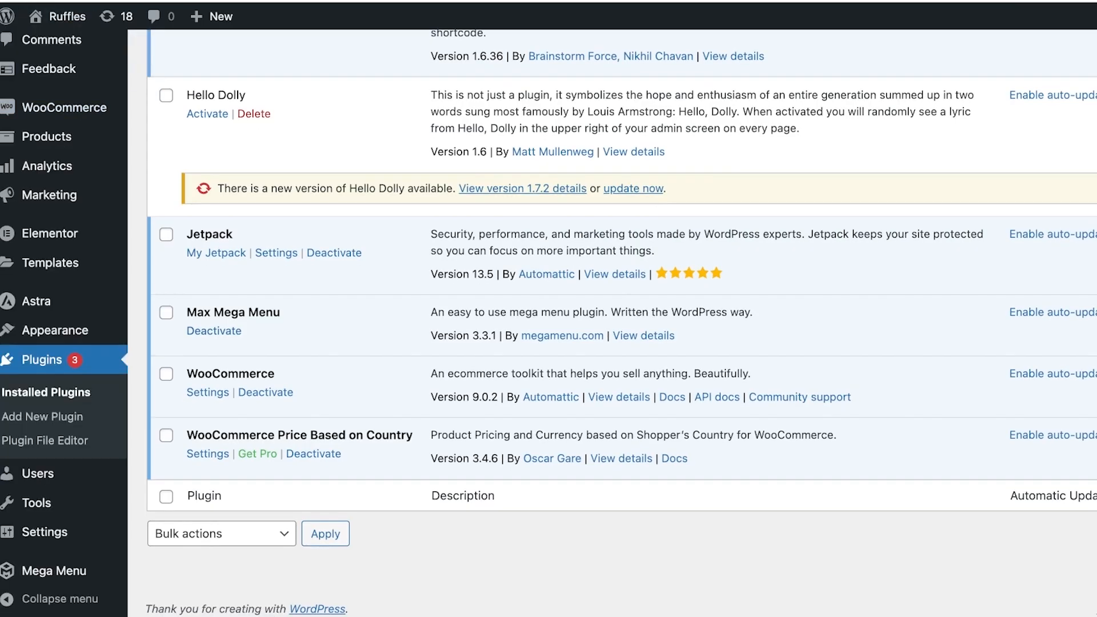
Visit the site and open the Header Builder in the theme Customizer
{"action": "mouse_move", "coordinate": [59, 17]}
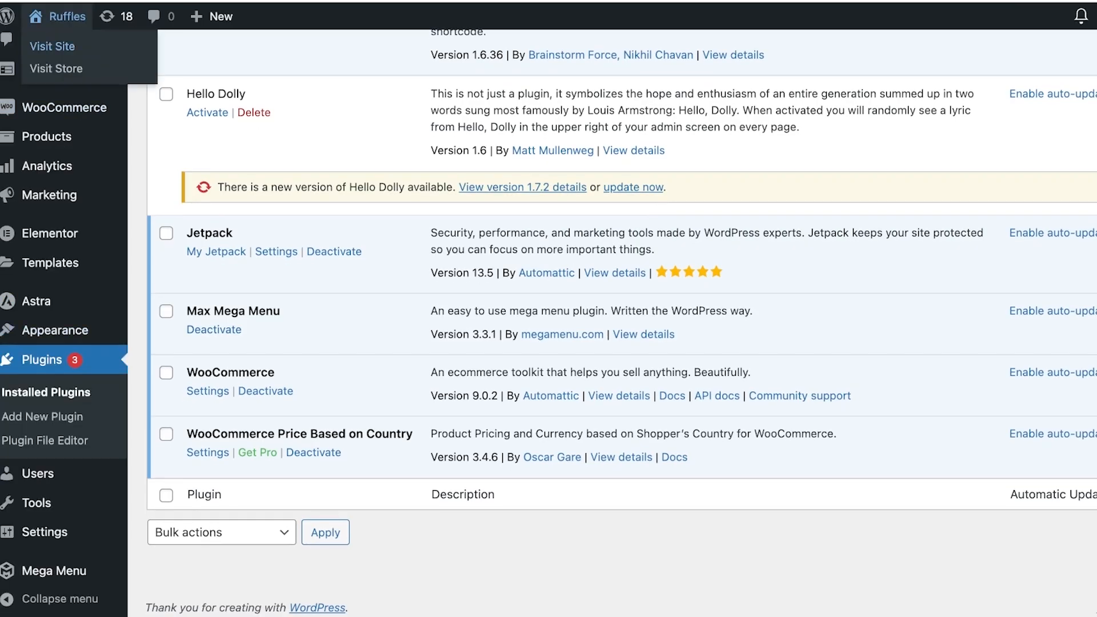
{"action": "left_click", "coordinate": [52, 47]}
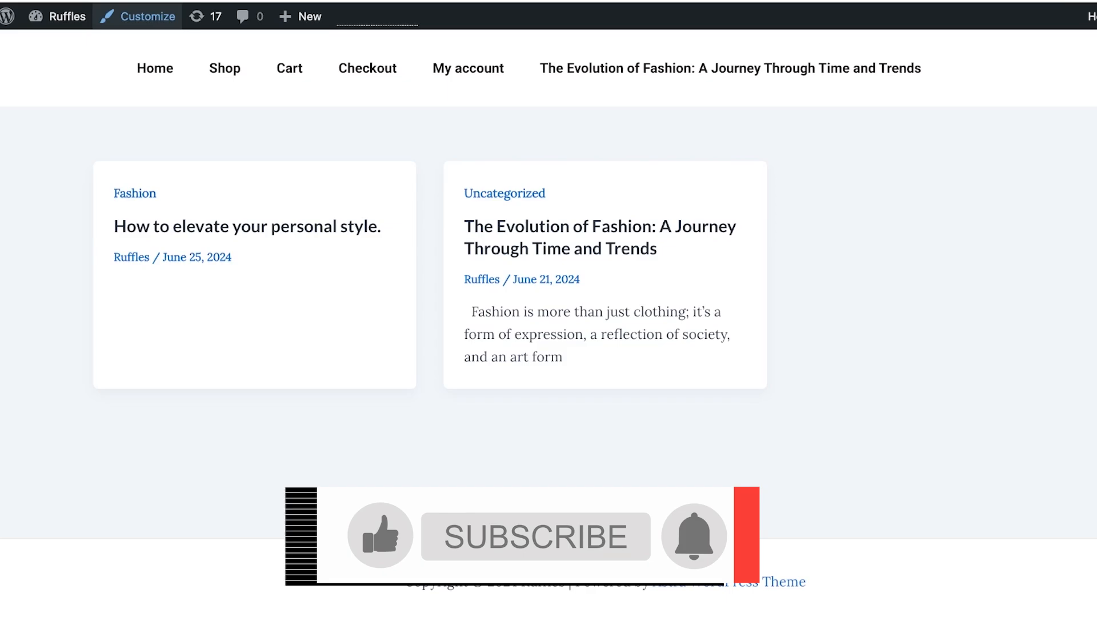
{"action": "left_click", "coordinate": [138, 16]}
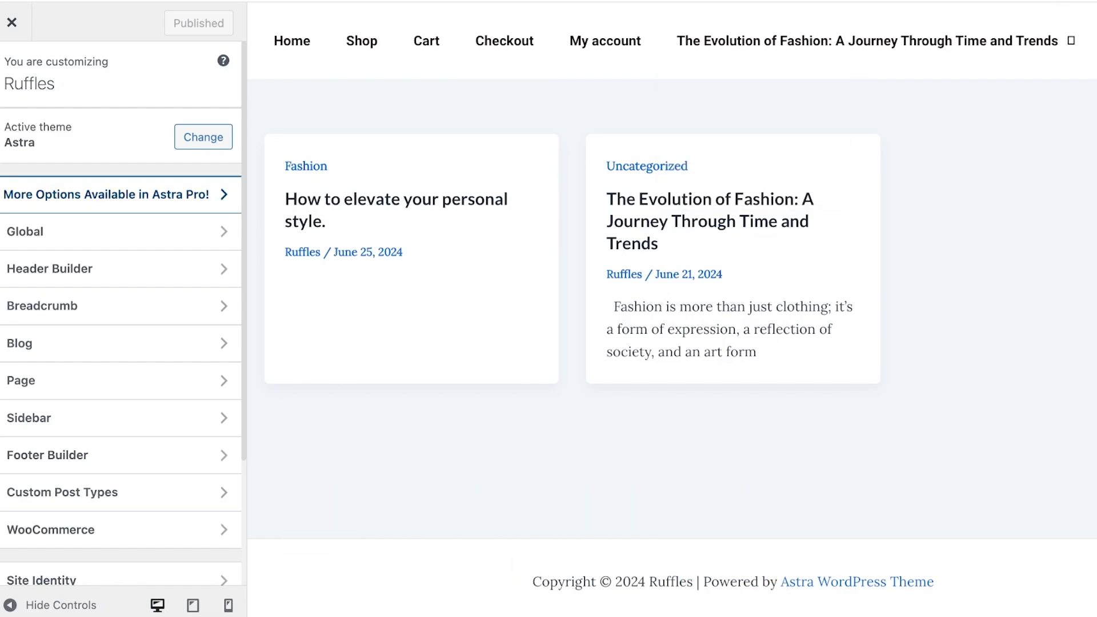
{"action": "left_click", "coordinate": [107, 194]}
{"action": "left_click", "coordinate": [107, 269]}
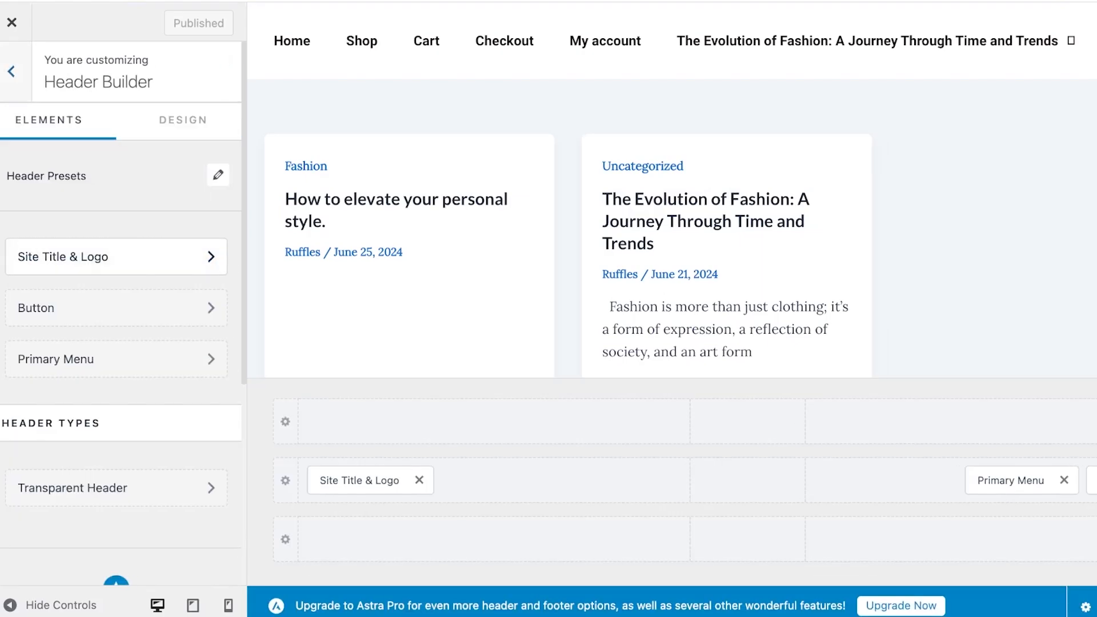
Open the Primary Menu header element and set its submenu width to about 1043 px
{"action": "scroll", "coordinate": [108, 278], "scroll_direction": "down", "scroll_amount": 2}
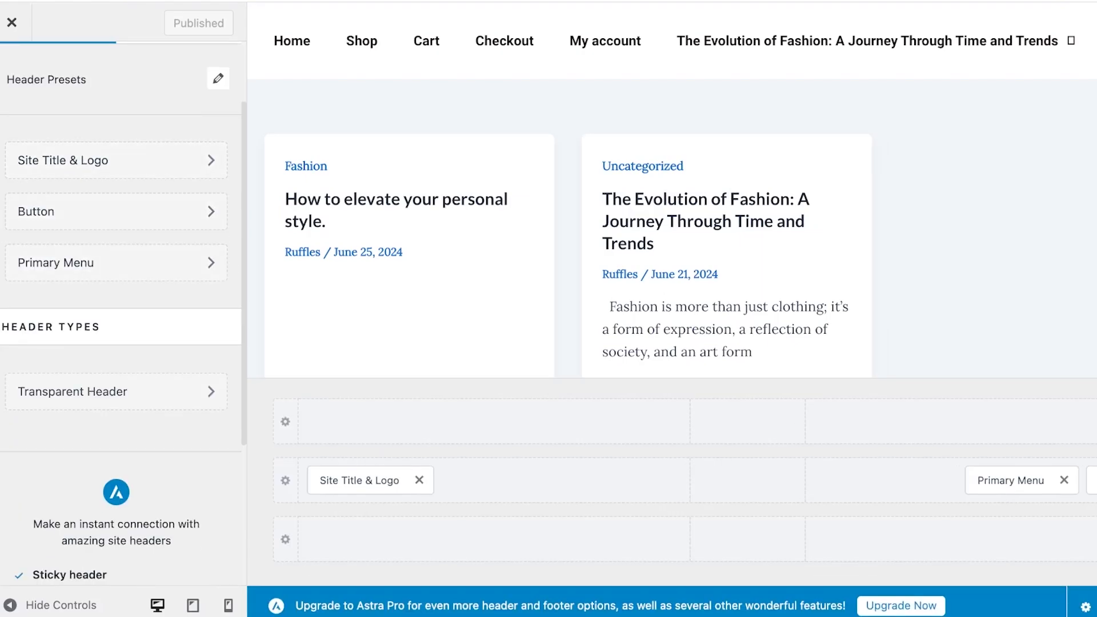
{"action": "scroll", "coordinate": [114, 285], "scroll_direction": "up", "scroll_amount": 2}
{"action": "left_click", "coordinate": [115, 358]}
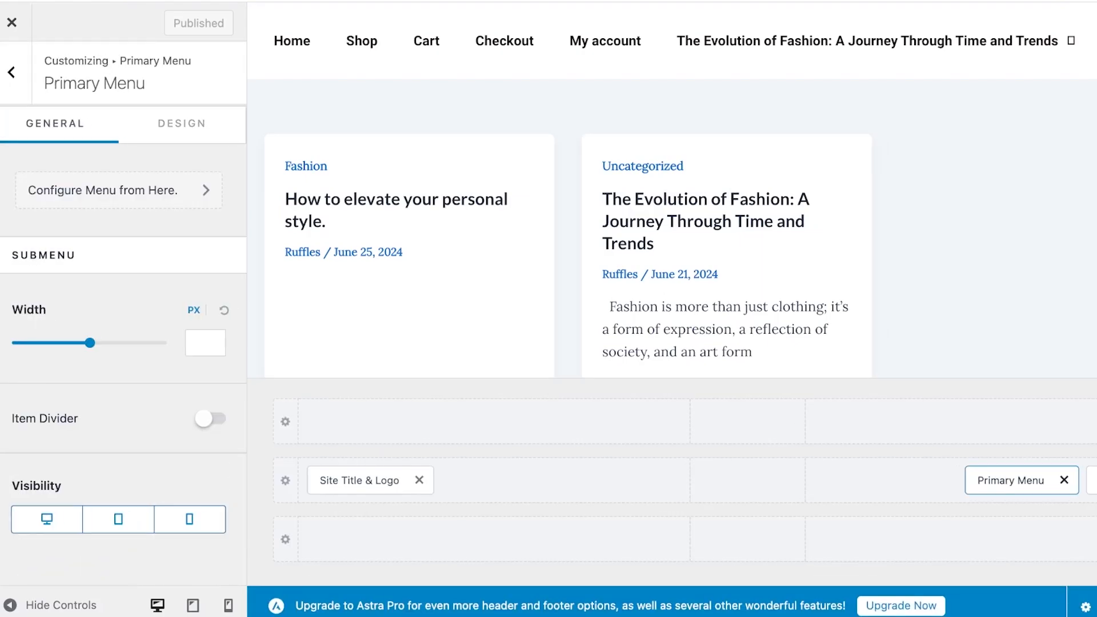
{"action": "mouse_move", "coordinate": [90, 343]}
{"action": "left_mouse_down"}
{"action": "mouse_move", "coordinate": [55, 343]}
{"action": "mouse_move", "coordinate": [97, 343]}
{"action": "left_mouse_up"}
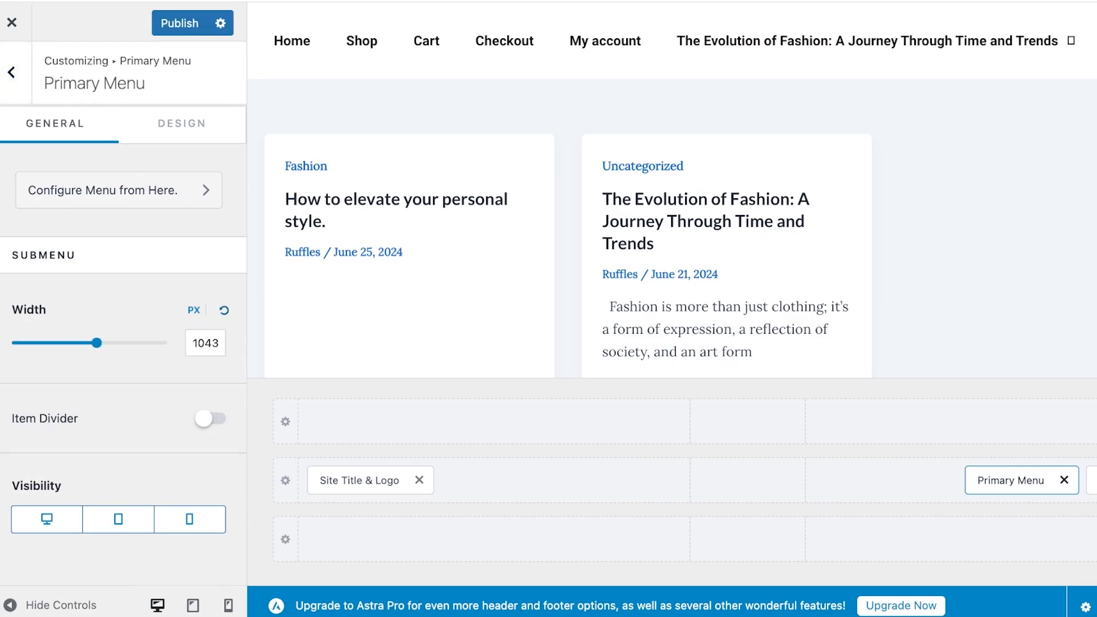
Open the menu locations view, examine the Primary and Off-Canvas menu assignments, and exit the Customizer
{"action": "left_click", "coordinate": [119, 191]}
{"action": "left_click", "coordinate": [114, 344]}
{"action": "left_click", "coordinate": [118, 317]}
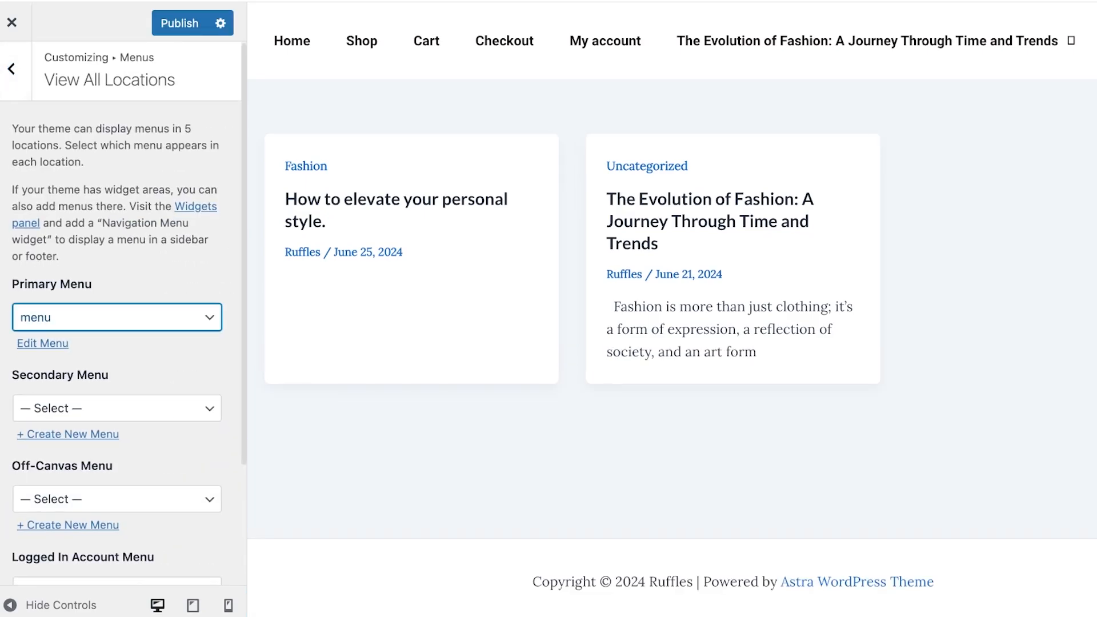
{"action": "scroll", "coordinate": [123, 314], "scroll_direction": "down", "scroll_amount": 3}
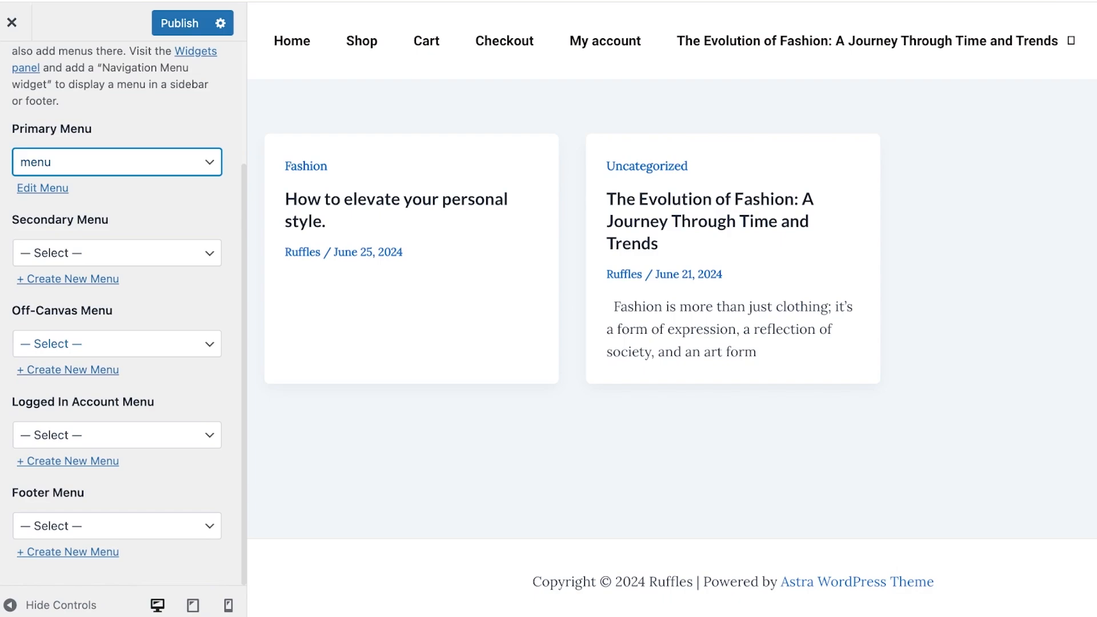
{"action": "left_click", "coordinate": [117, 344]}
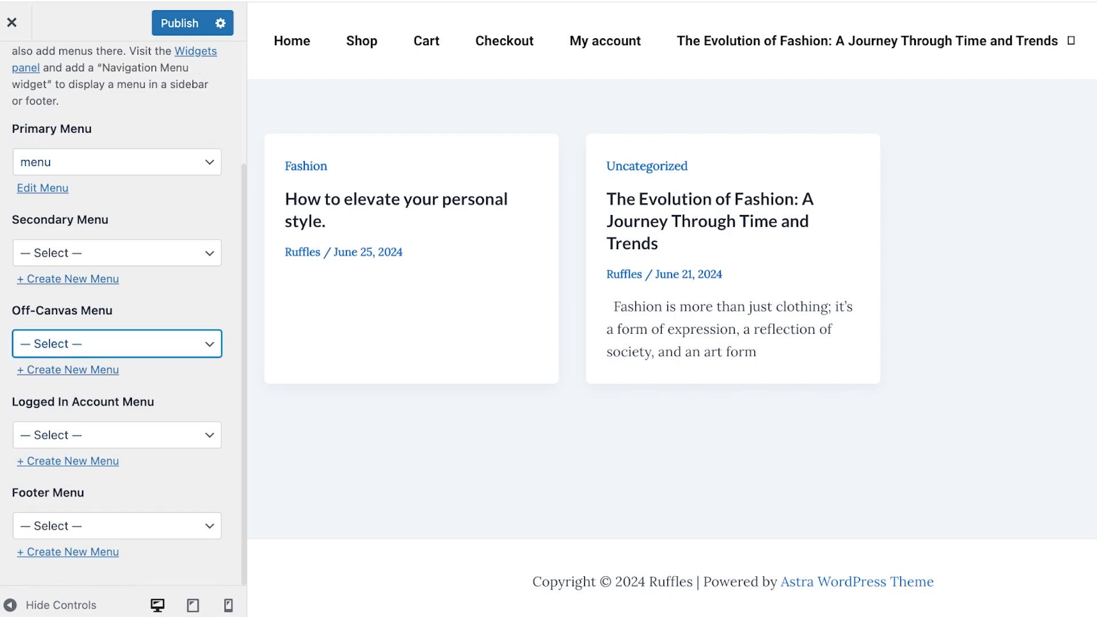
{"action": "left_click", "coordinate": [12, 23]}
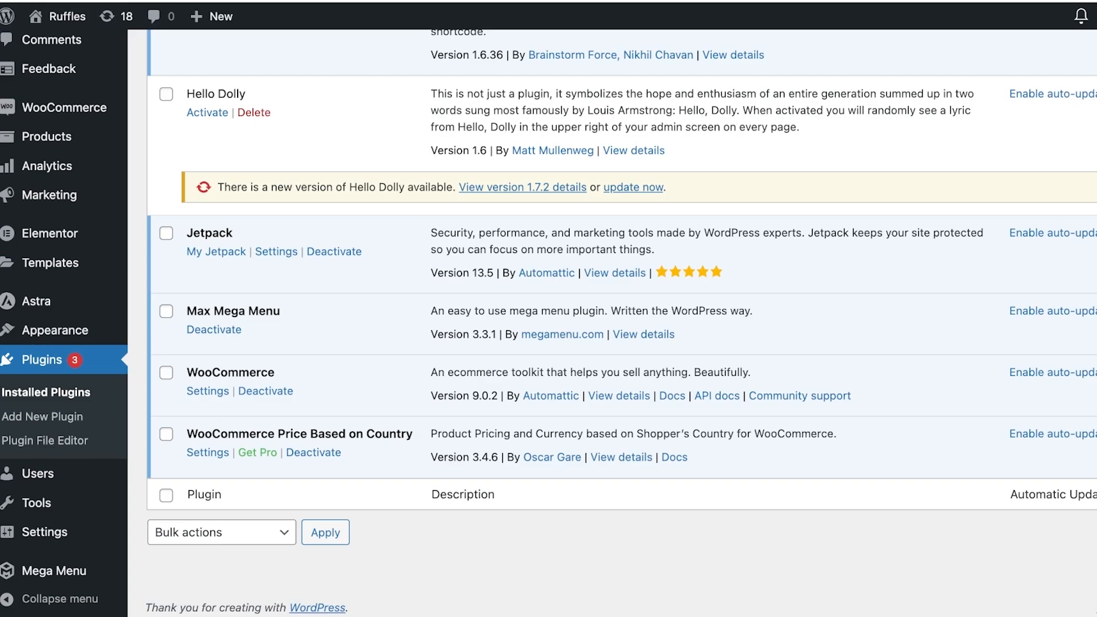
Open the Elementor Header & Footer Builder templates list and examine its menu template
{"action": "mouse_move", "coordinate": [50, 233]}
{"action": "mouse_move", "coordinate": [55, 331]}
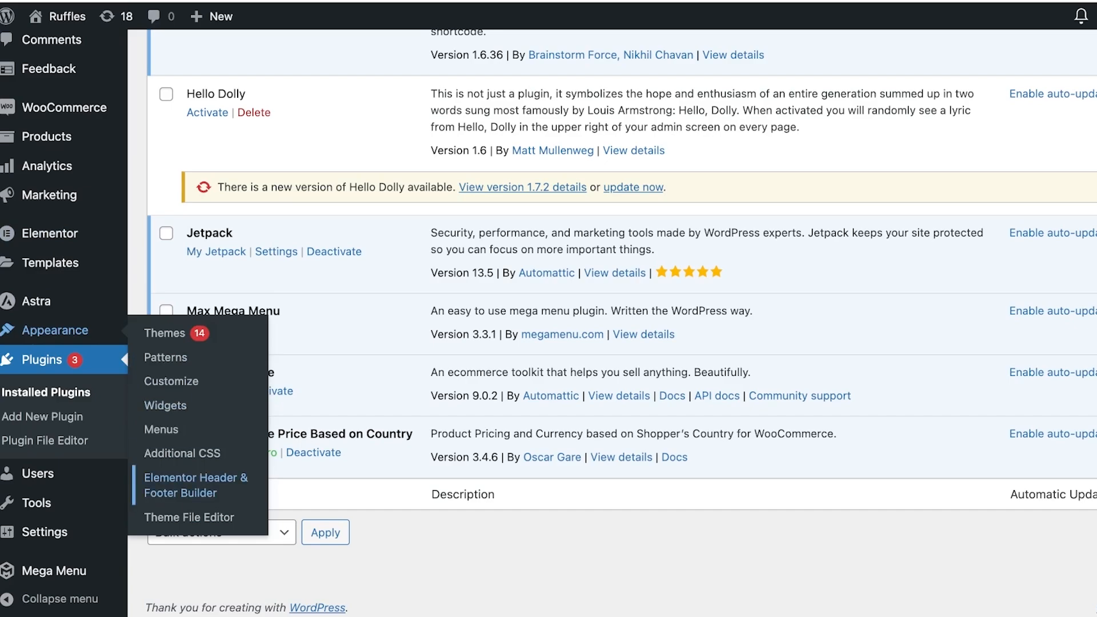
{"action": "left_click", "coordinate": [195, 484]}
{"action": "scroll", "coordinate": [195, 400], "scroll_direction": "down", "scroll_amount": 3}
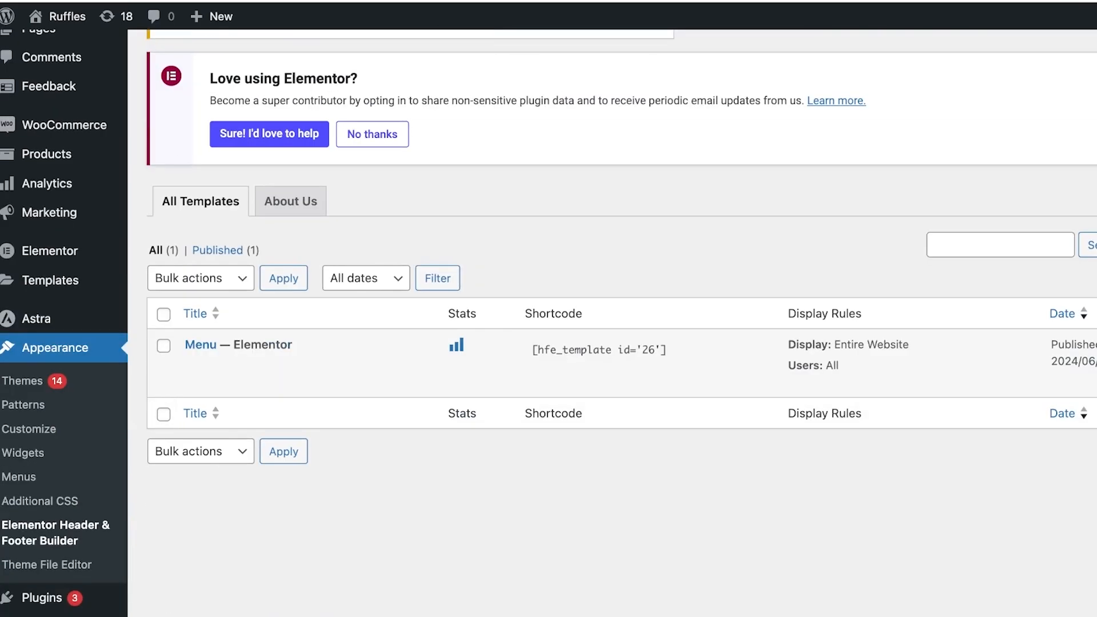
{"action": "mouse_move", "coordinate": [36, 319]}
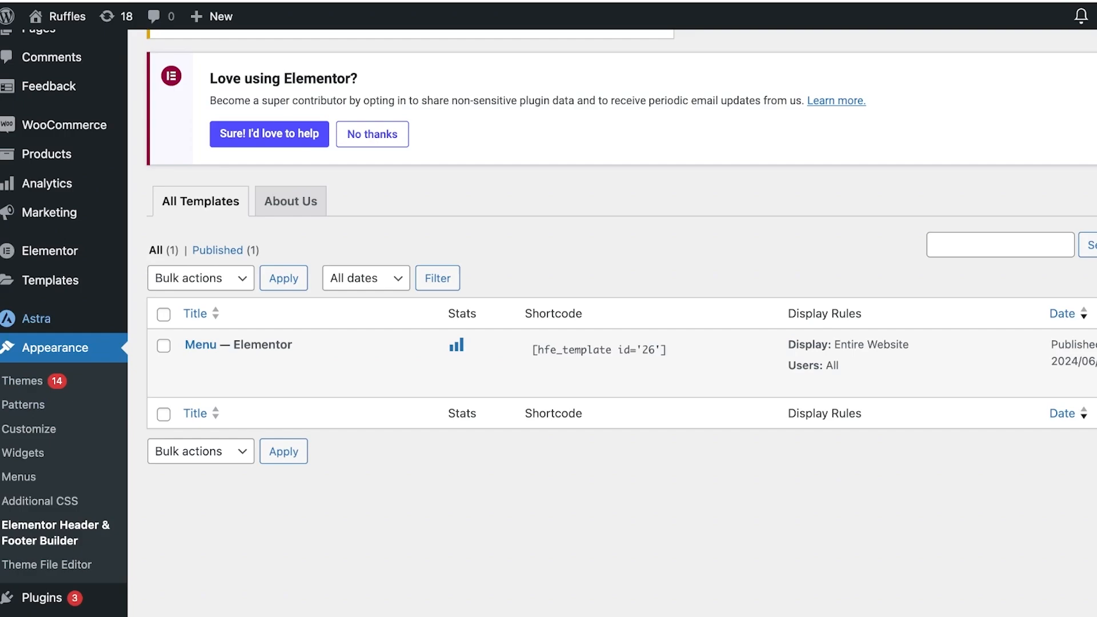
{"action": "mouse_move", "coordinate": [50, 251]}
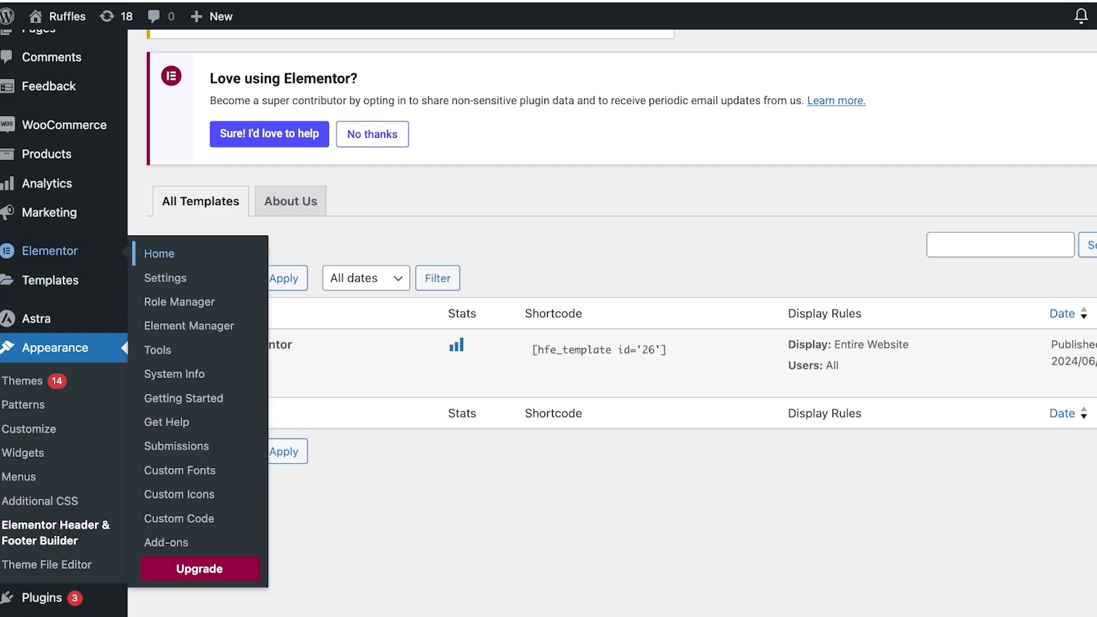
{"action": "mouse_move", "coordinate": [50, 280]}
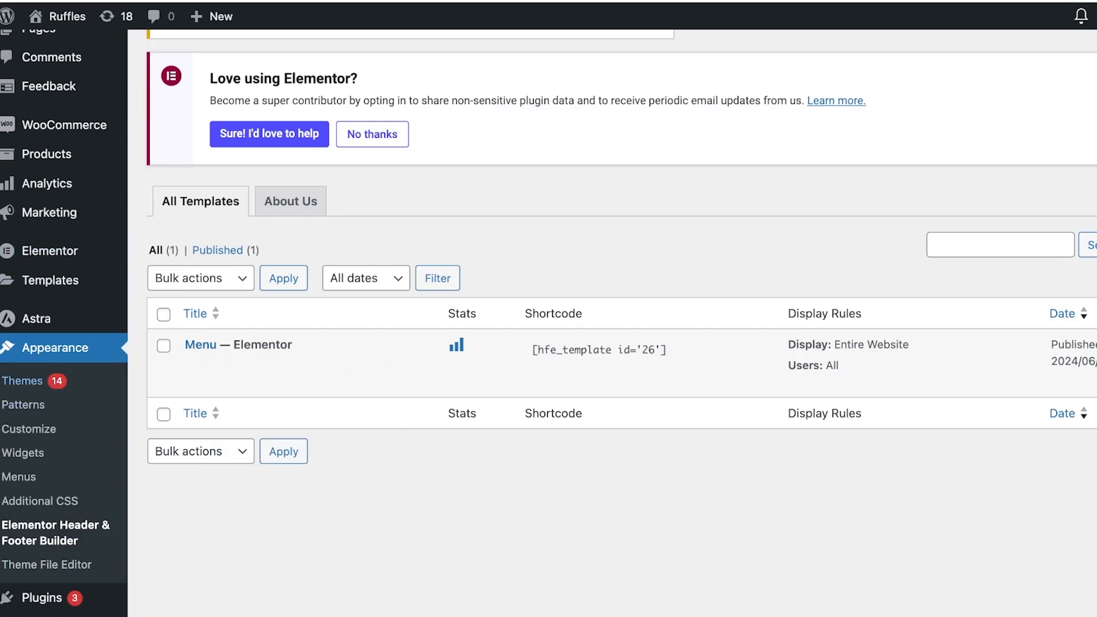
Activate the Twenty Twenty-Four theme from the Themes screen
{"action": "left_click", "coordinate": [23, 380]}
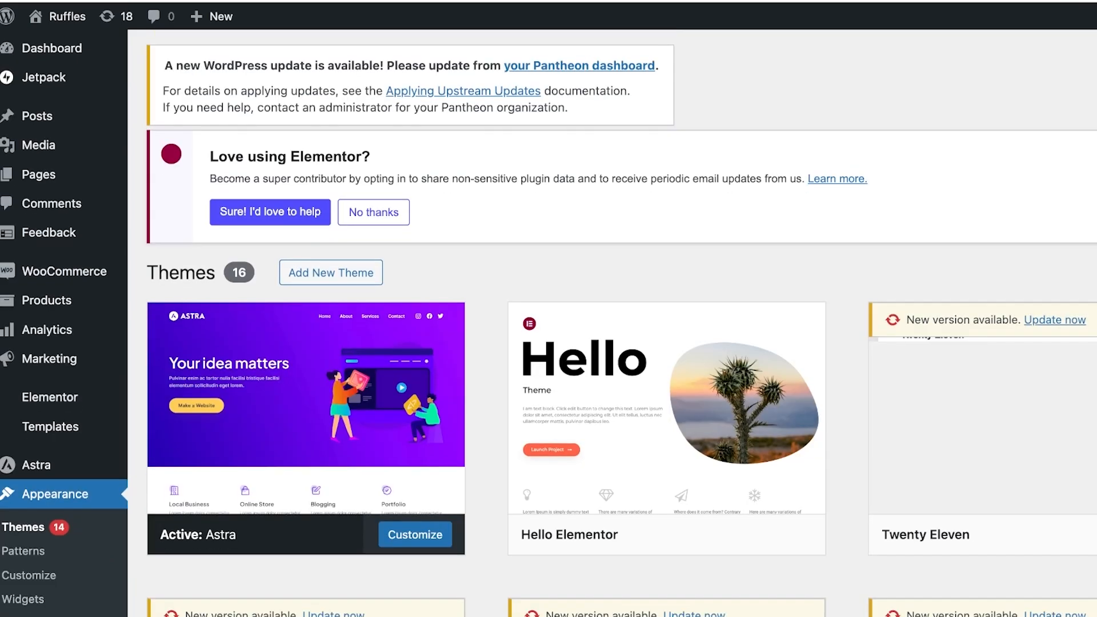
{"action": "scroll", "coordinate": [658, 343], "scroll_direction": "down", "scroll_amount": 5}
{"action": "scroll", "coordinate": [657, 320], "scroll_direction": "up", "scroll_amount": 4}
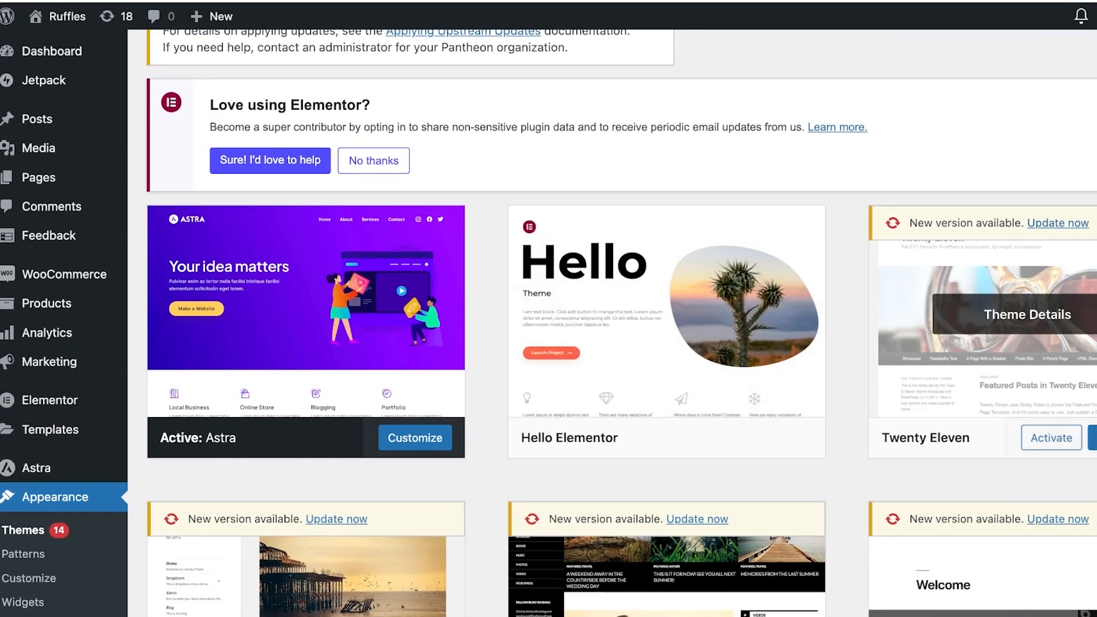
{"action": "scroll", "coordinate": [629, 343], "scroll_direction": "down", "scroll_amount": 15}
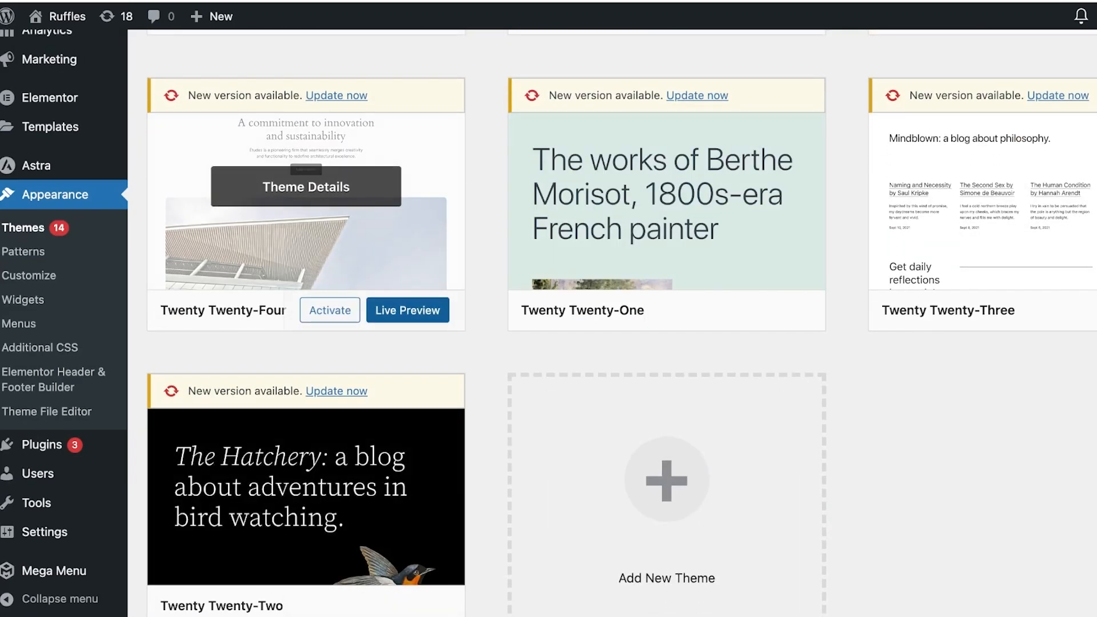
{"action": "left_click", "coordinate": [330, 309]}
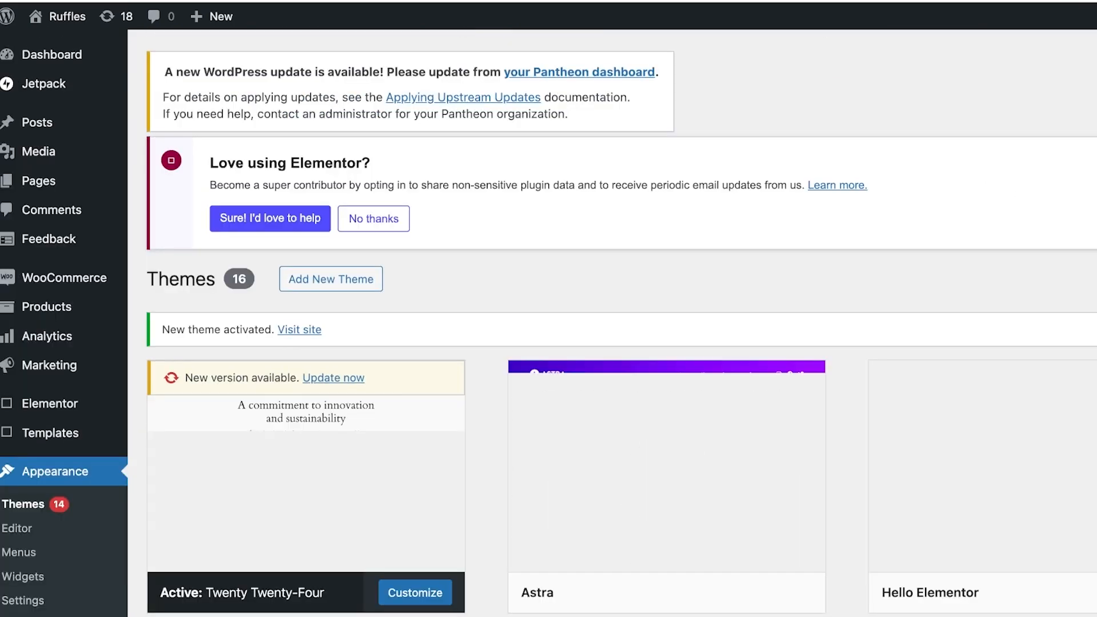
Open the Menus screen and collapse the Max Mega Menu Settings panel
{"action": "scroll", "coordinate": [628, 343], "scroll_direction": "down", "scroll_amount": 3}
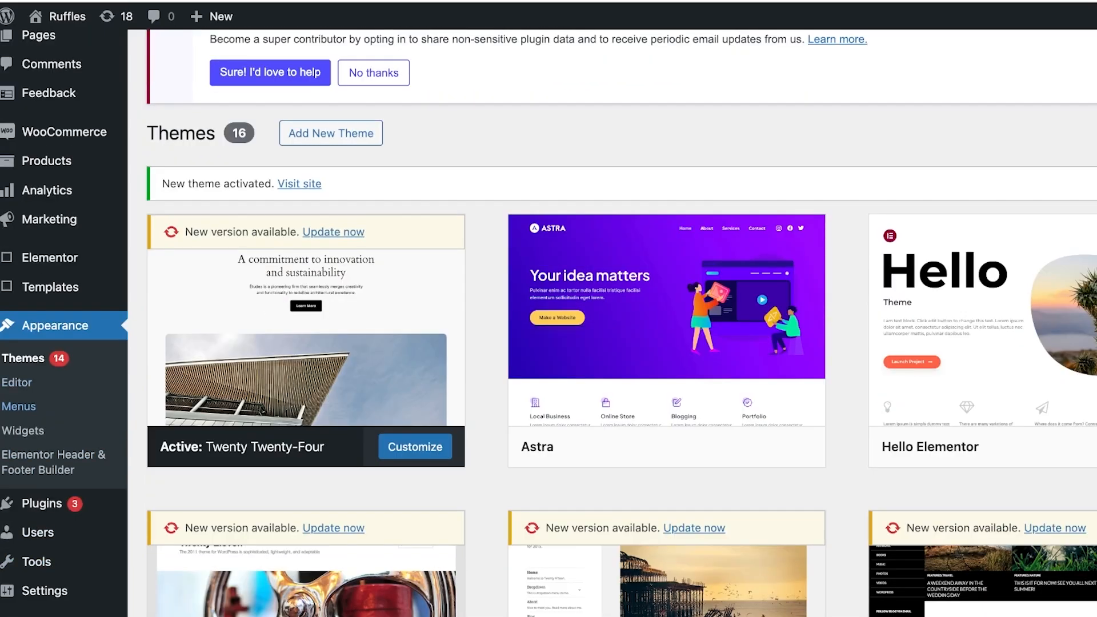
{"action": "left_click", "coordinate": [18, 407]}
{"action": "scroll", "coordinate": [514, 285], "scroll_direction": "down", "scroll_amount": 8}
{"action": "scroll", "coordinate": [274, 346], "scroll_direction": "up", "scroll_amount": 1}
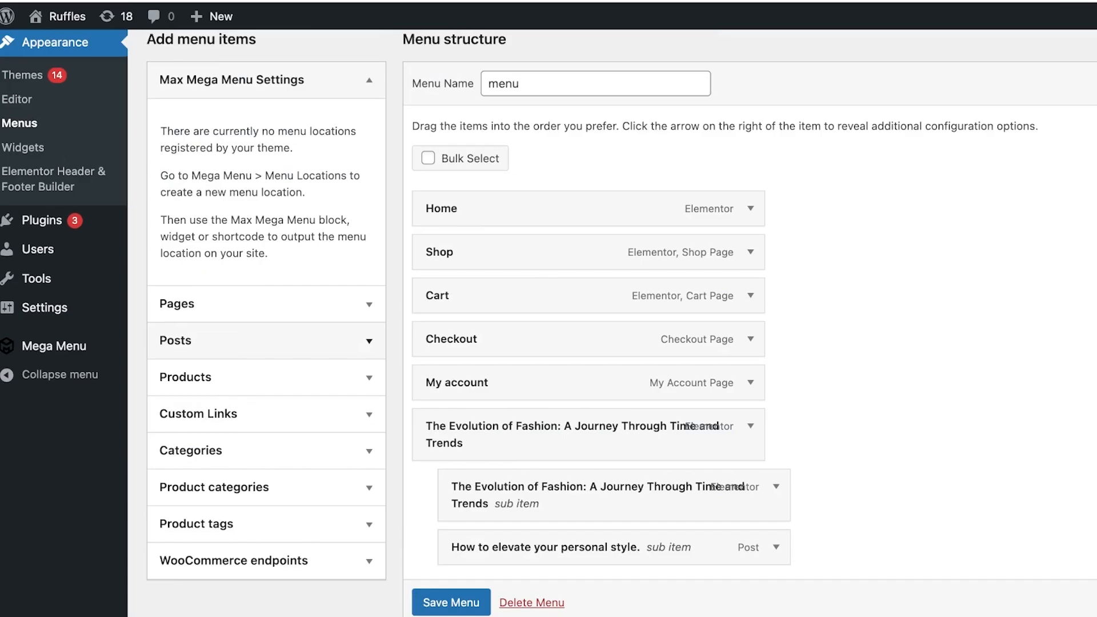
{"action": "scroll", "coordinate": [571, 320], "scroll_direction": "up", "scroll_amount": 3}
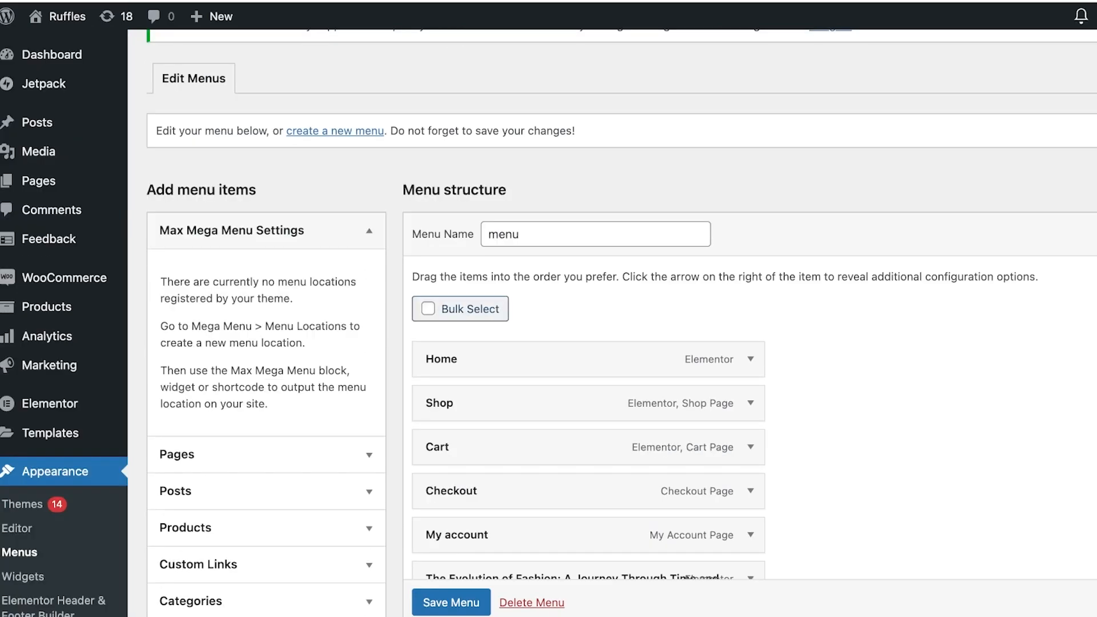
{"action": "scroll", "coordinate": [460, 308], "scroll_direction": "down", "scroll_amount": 1}
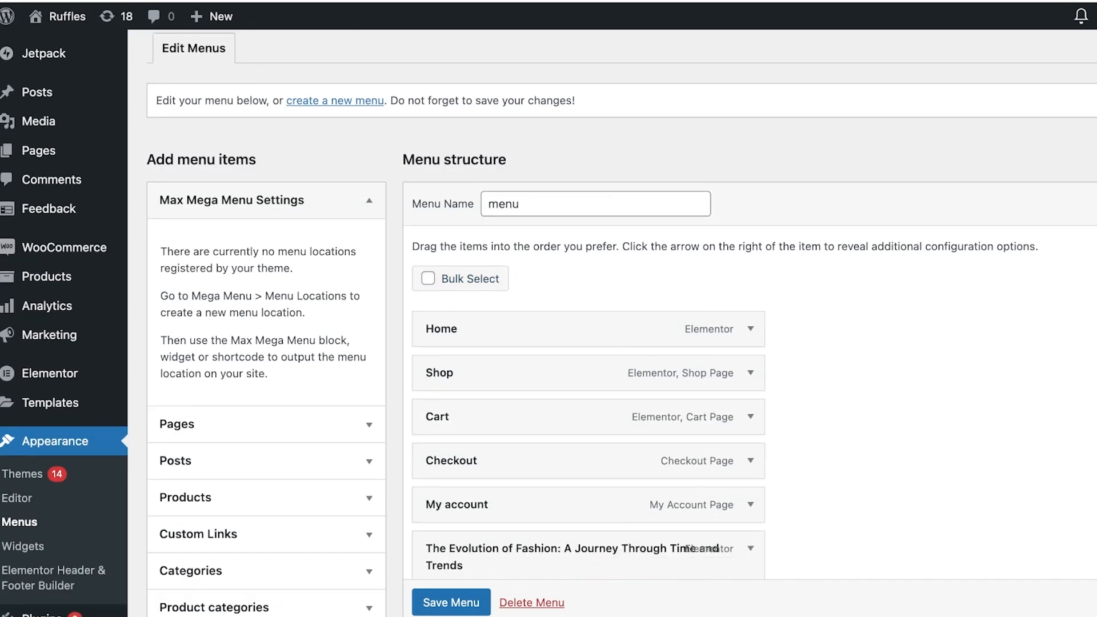
{"action": "left_click", "coordinate": [369, 189]}
Start creating a new menu from the Menus screen
{"action": "scroll", "coordinate": [370, 229], "scroll_direction": "up", "scroll_amount": 3}
{"action": "scroll", "coordinate": [365, 258], "scroll_direction": "up", "scroll_amount": 1}
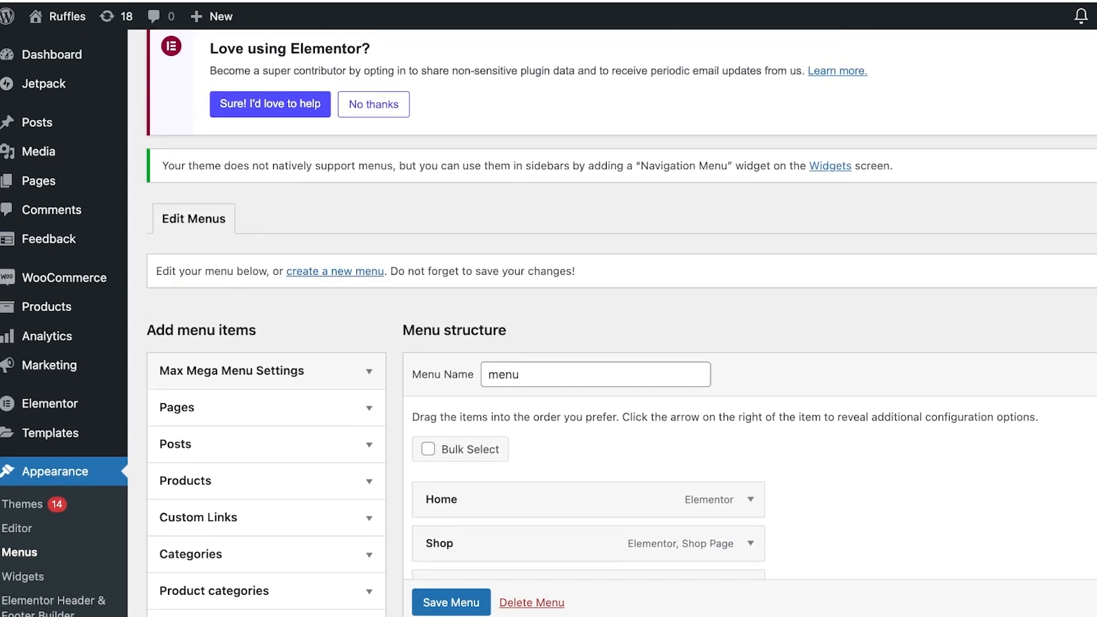
{"action": "left_click", "coordinate": [335, 271]}
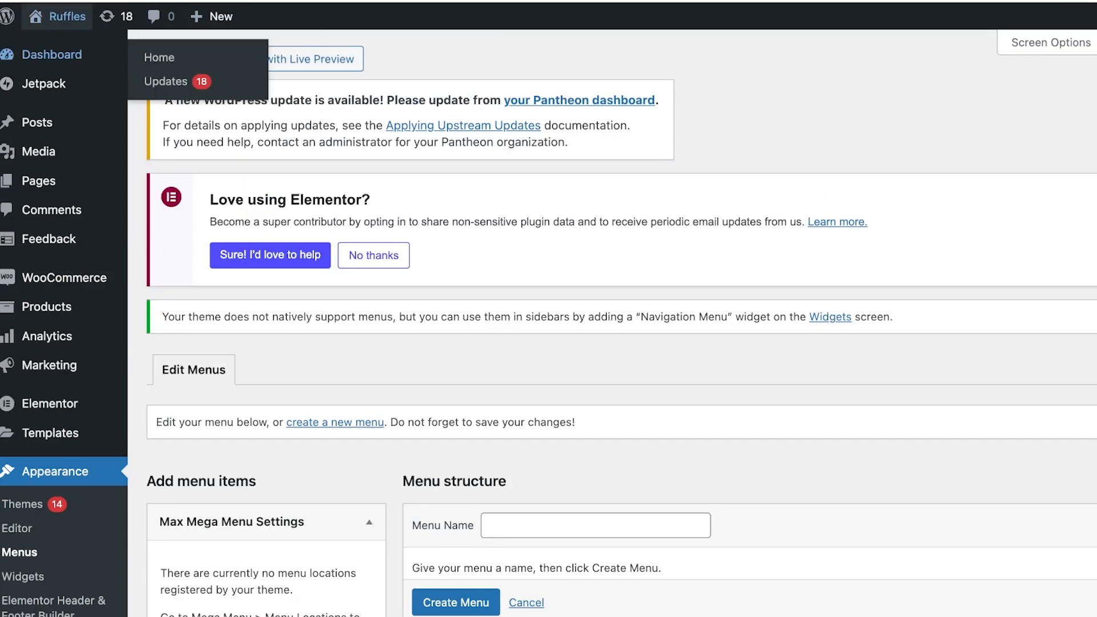
Open the site in the Site Editor and navigate back to the main Design panel
{"action": "mouse_move", "coordinate": [61, 16]}
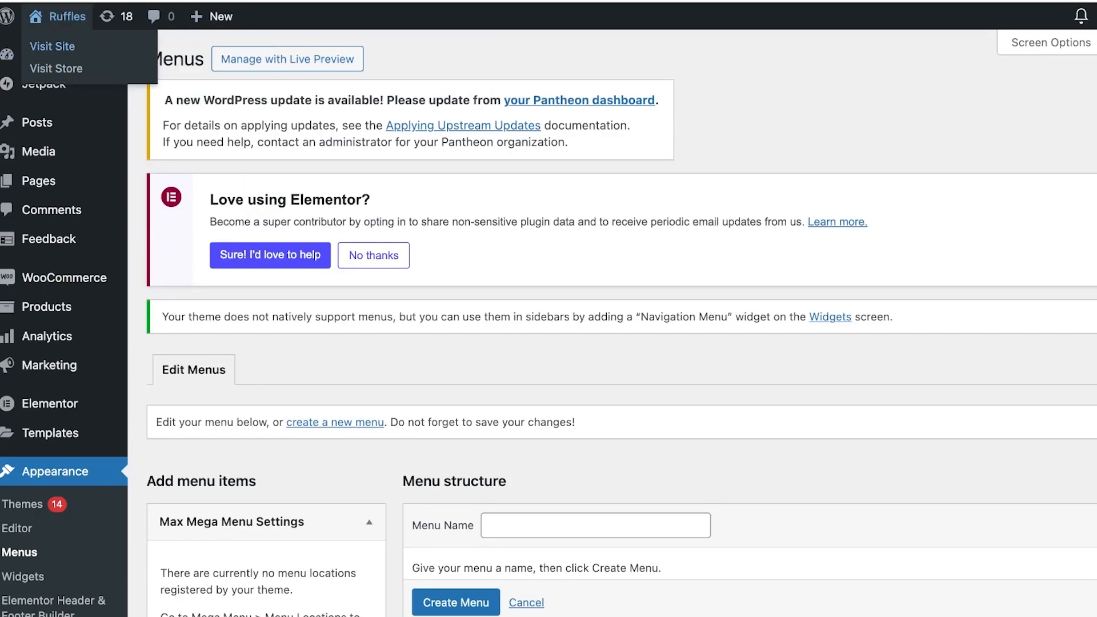
{"action": "left_click", "coordinate": [52, 46]}
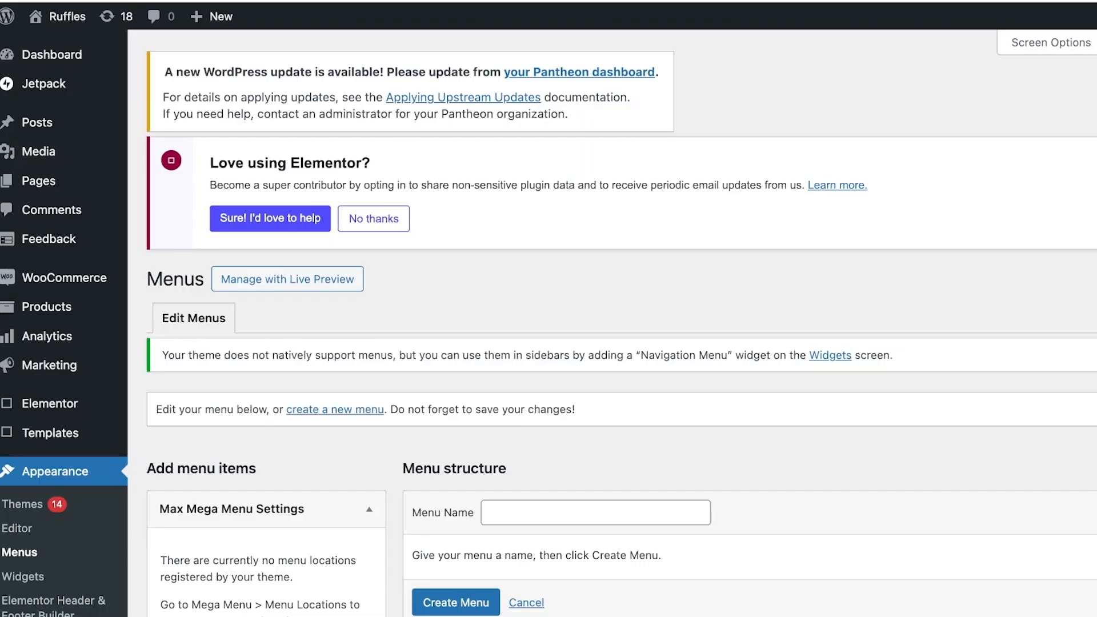
{"action": "scroll", "coordinate": [611, 324], "scroll_direction": "down", "scroll_amount": 8}
{"action": "scroll", "coordinate": [611, 324], "scroll_direction": "up", "scroll_amount": 7}
{"action": "scroll", "coordinate": [611, 324], "scroll_direction": "down", "scroll_amount": 1}
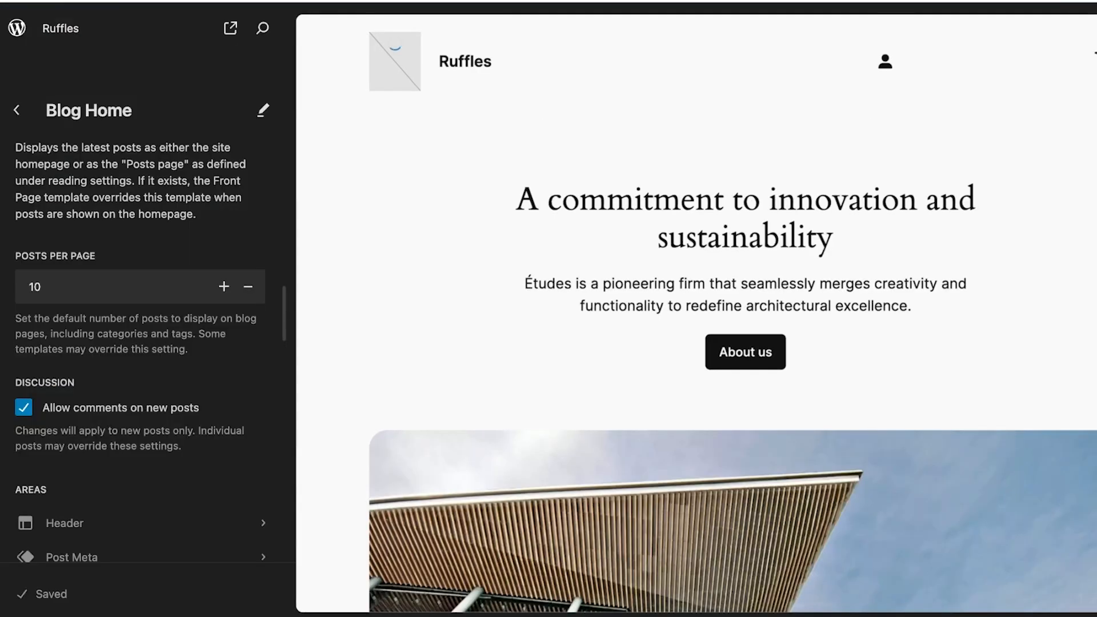
{"action": "left_click", "coordinate": [17, 110]}
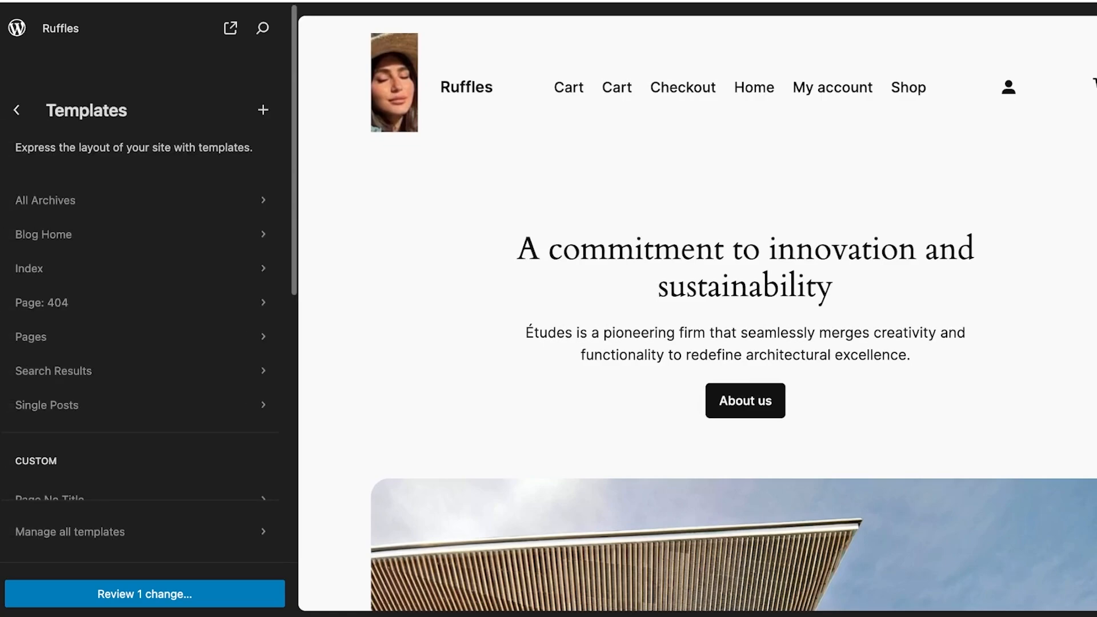
{"action": "left_click", "coordinate": [17, 110]}
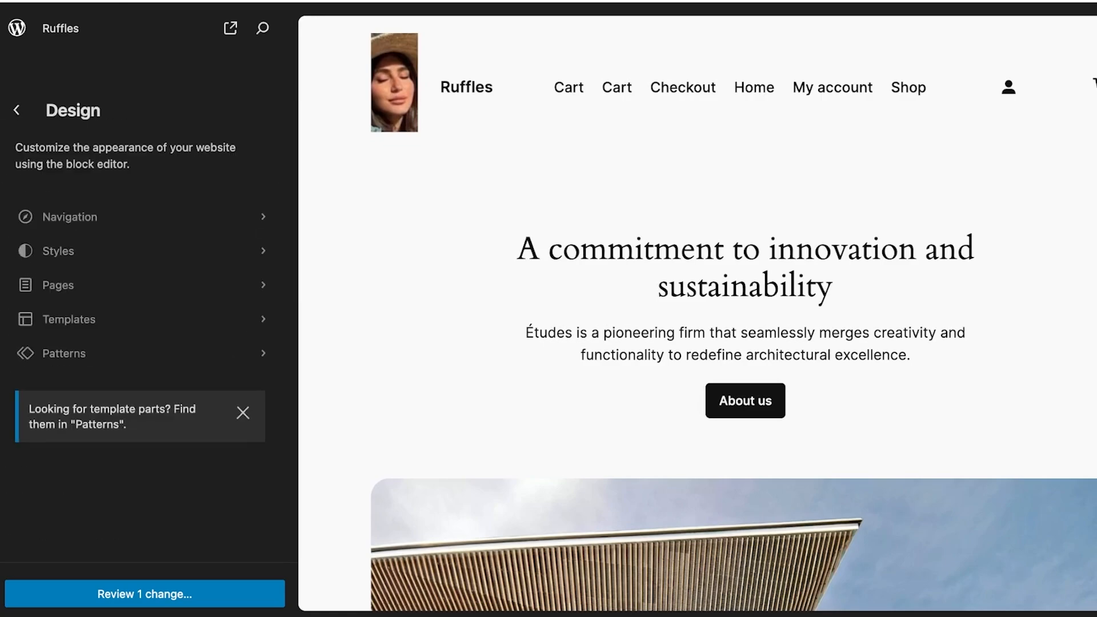
Open the site's Navigation menu for editing in the Site Editor
{"action": "left_click", "coordinate": [69, 217]}
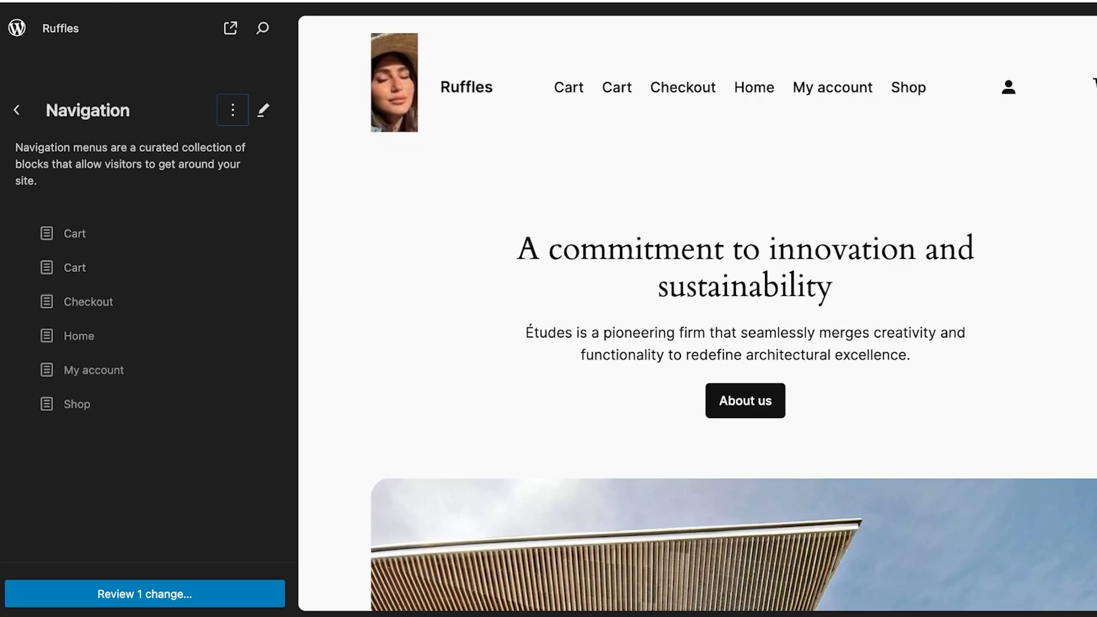
{"action": "left_click", "coordinate": [233, 109]}
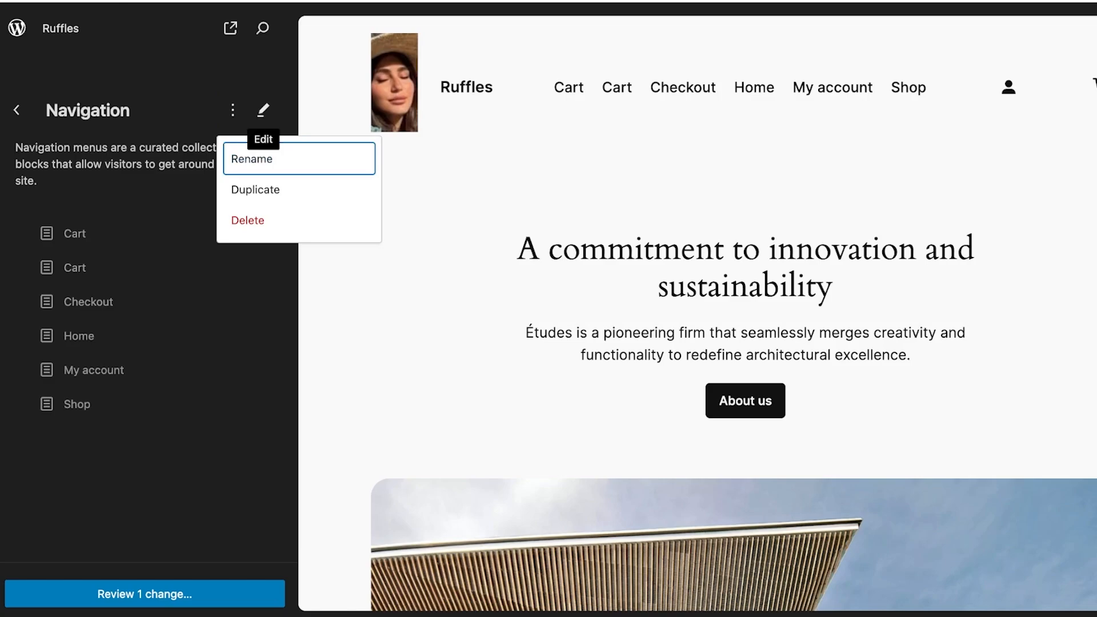
{"action": "left_click", "coordinate": [262, 110]}
{"action": "left_click", "coordinate": [672, 500]}
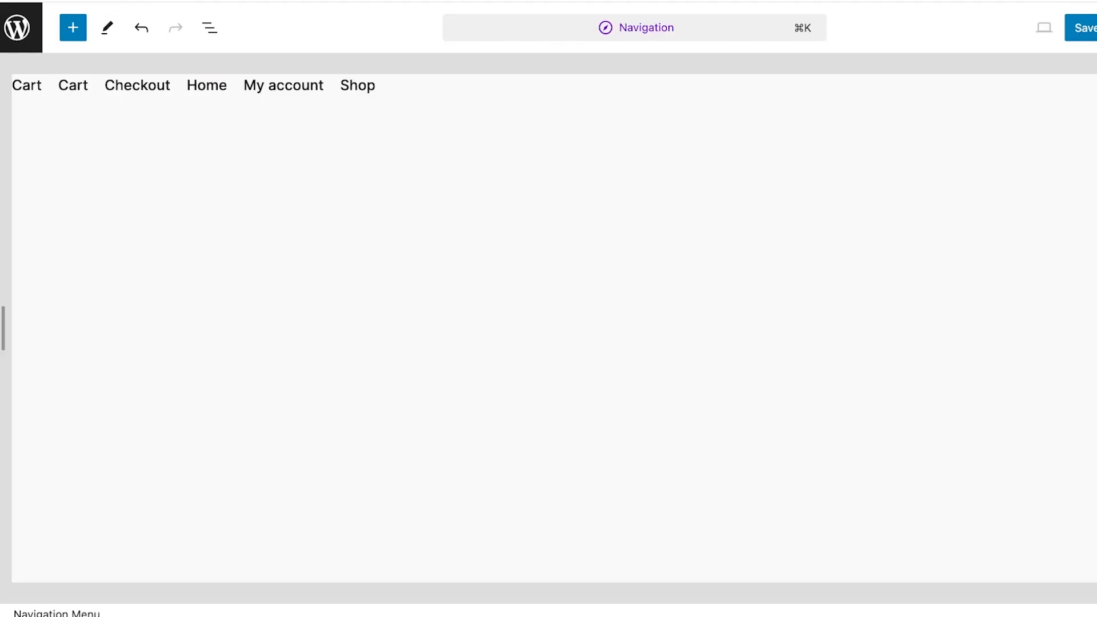
Search the block inserter for menu blocks and close the inserter
{"action": "left_click", "coordinate": [72, 28]}
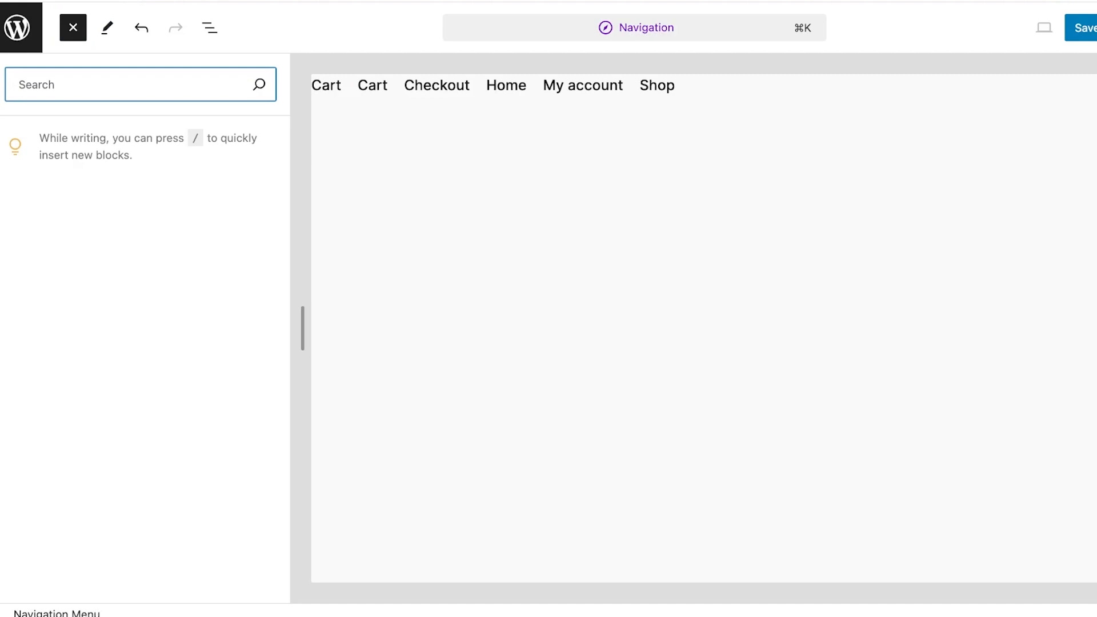
{"action": "type", "text": "menu"}
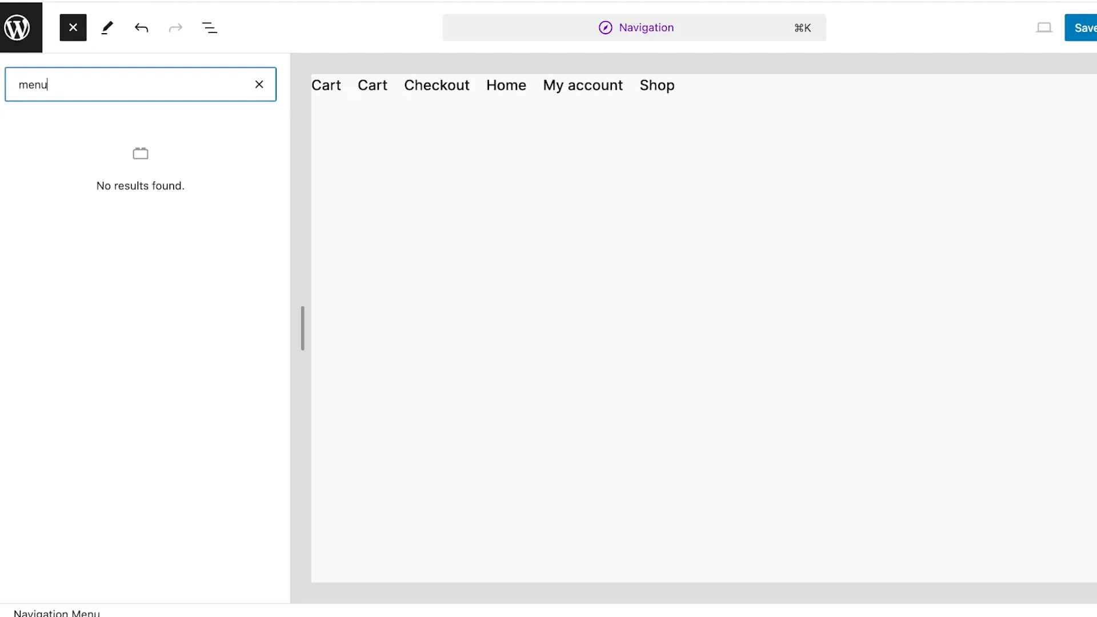
{"action": "left_click", "coordinate": [260, 85]}
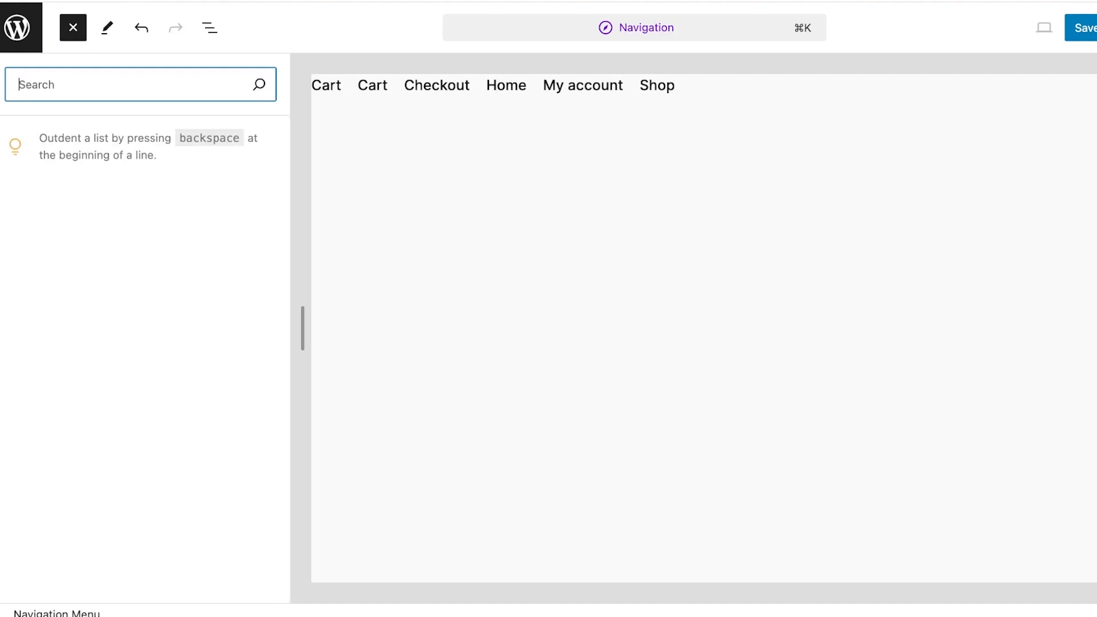
{"action": "key", "text": "Escape"}
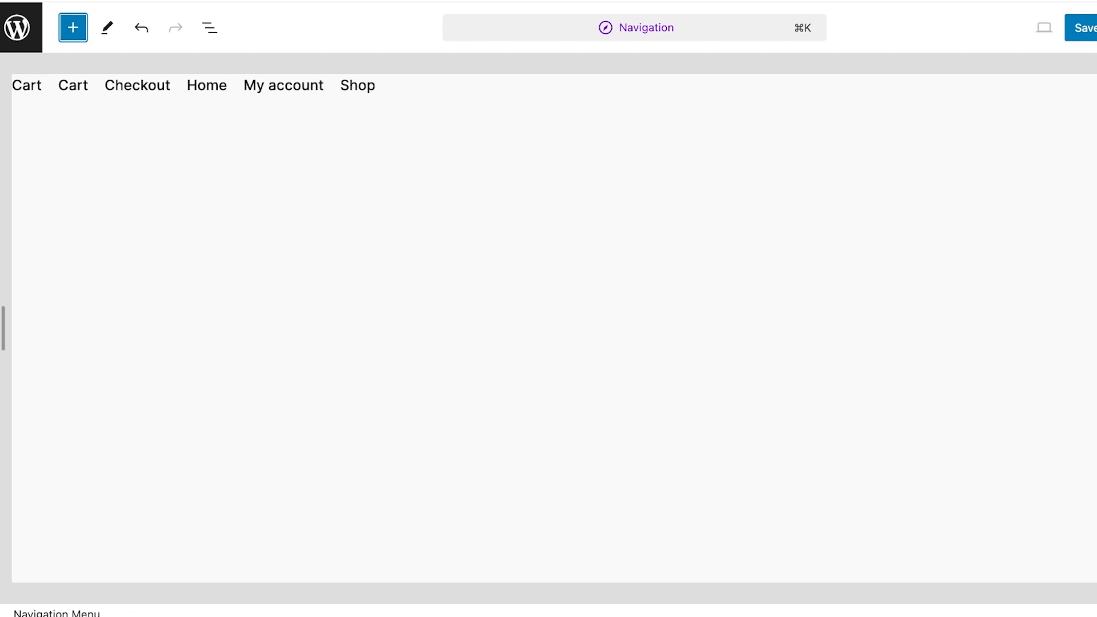
Return to the Menus screen and save the menu
{"action": "left_click", "coordinate": [21, 27]}
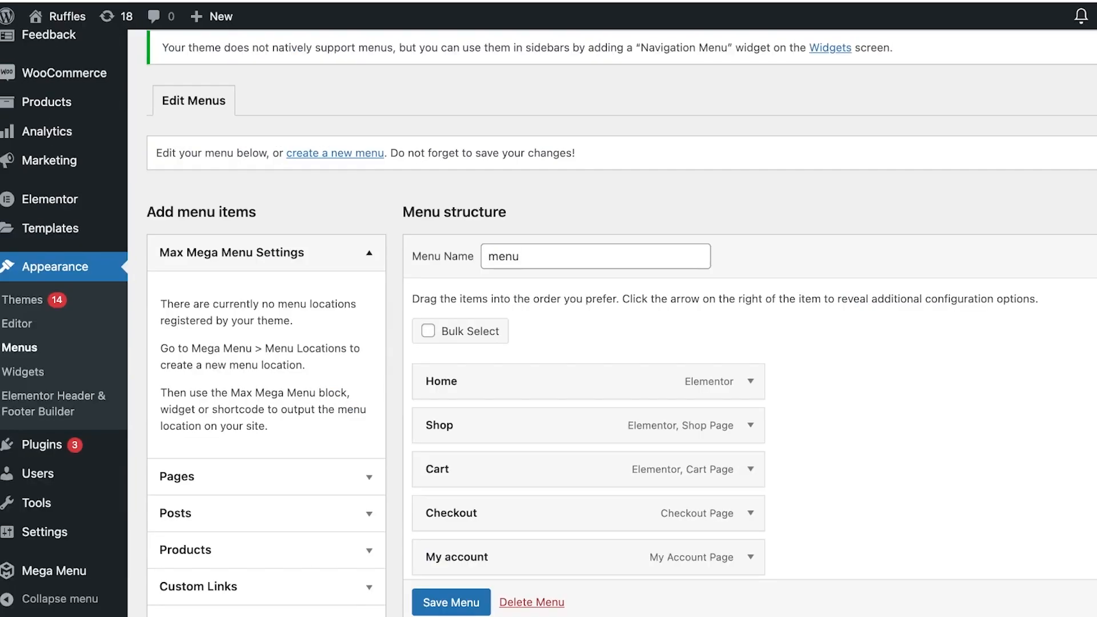
{"action": "scroll", "coordinate": [572, 354], "scroll_direction": "down", "scroll_amount": 6}
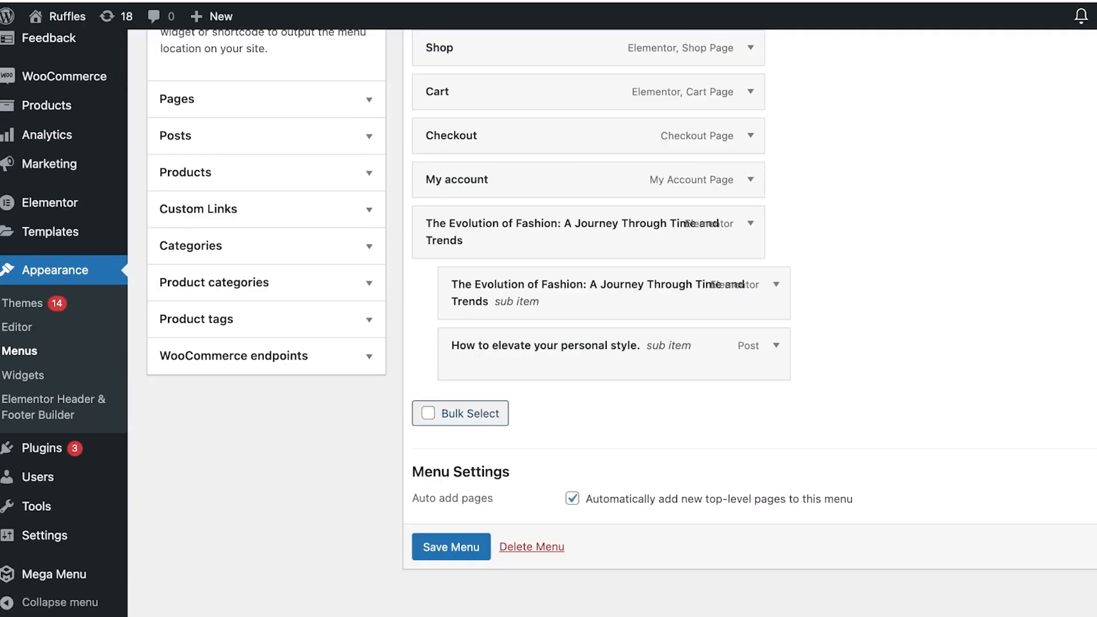
{"action": "left_click", "coordinate": [451, 546]}
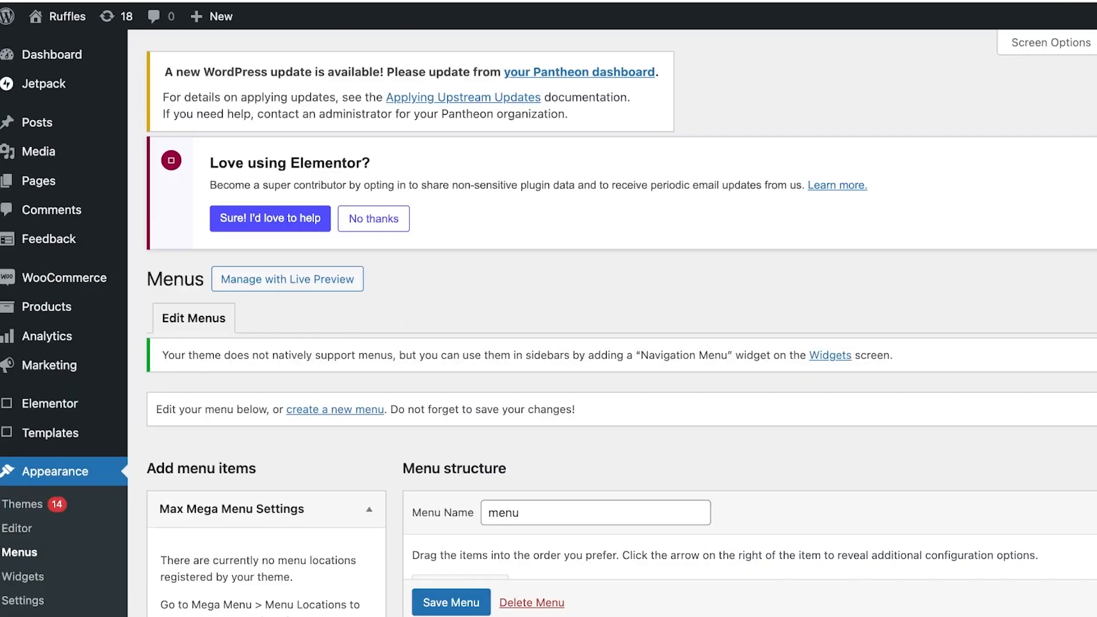
Review the menu structure and the Posts items panel on the Menus screen
{"action": "scroll", "coordinate": [589, 314], "scroll_direction": "down", "scroll_amount": 7}
{"action": "scroll", "coordinate": [589, 313], "scroll_direction": "up", "scroll_amount": 1}
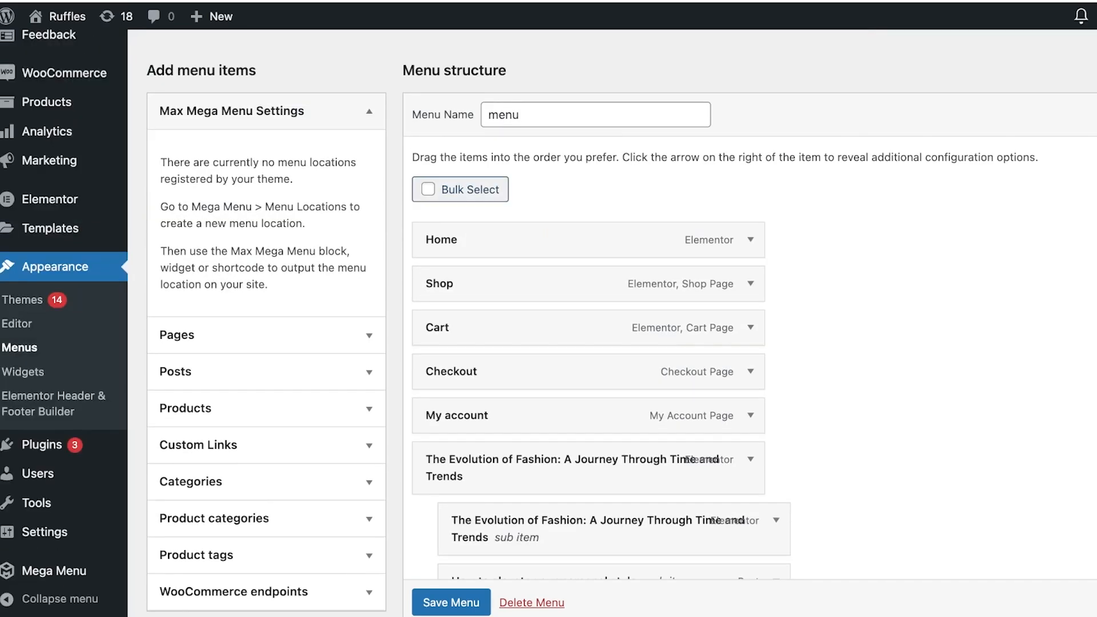
{"action": "scroll", "coordinate": [589, 372], "scroll_direction": "down", "scroll_amount": 2}
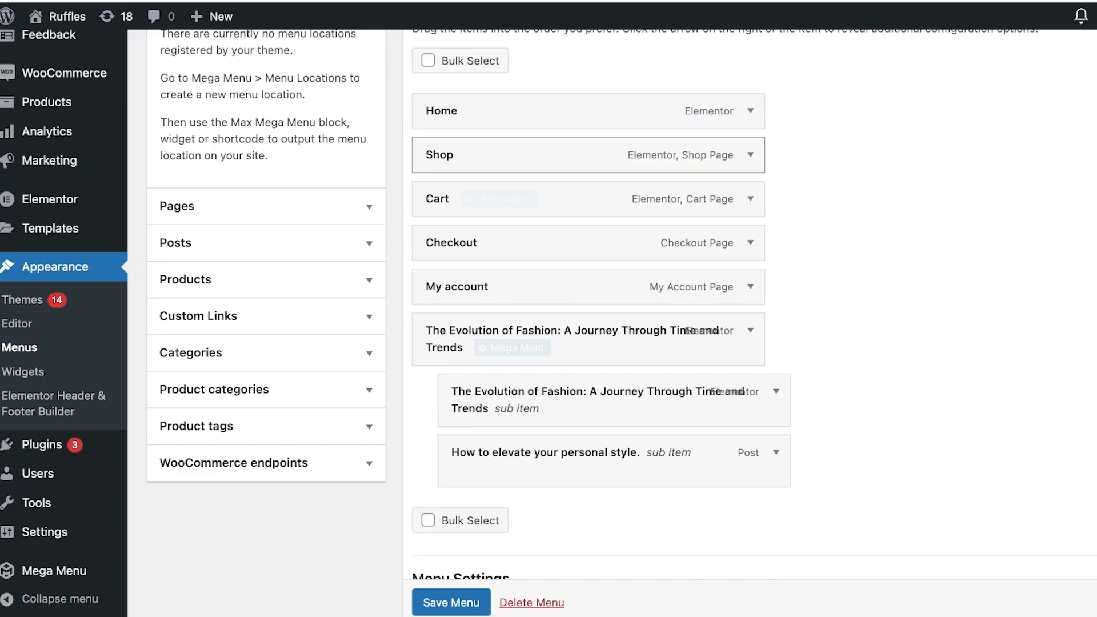
{"action": "scroll", "coordinate": [588, 154], "scroll_direction": "up", "scroll_amount": 7}
{"action": "scroll", "coordinate": [589, 154], "scroll_direction": "down", "scroll_amount": 7}
{"action": "left_click", "coordinate": [266, 228]}
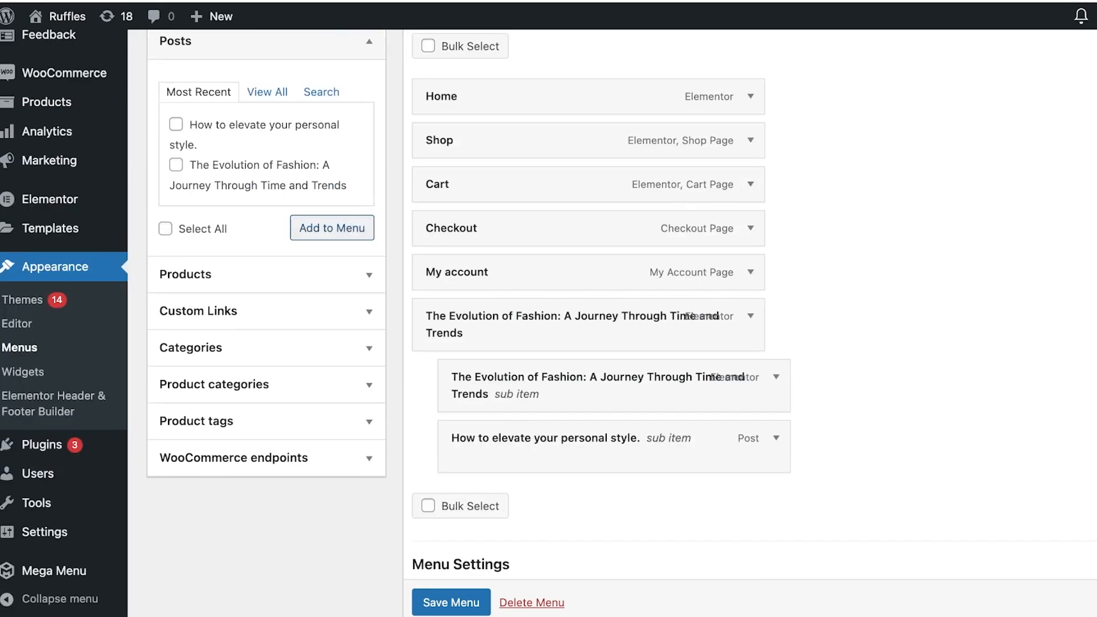
{"action": "scroll", "coordinate": [266, 228], "scroll_direction": "up", "scroll_amount": 5}
{"action": "left_click", "coordinate": [266, 166]}
{"action": "left_click", "coordinate": [267, 129]}
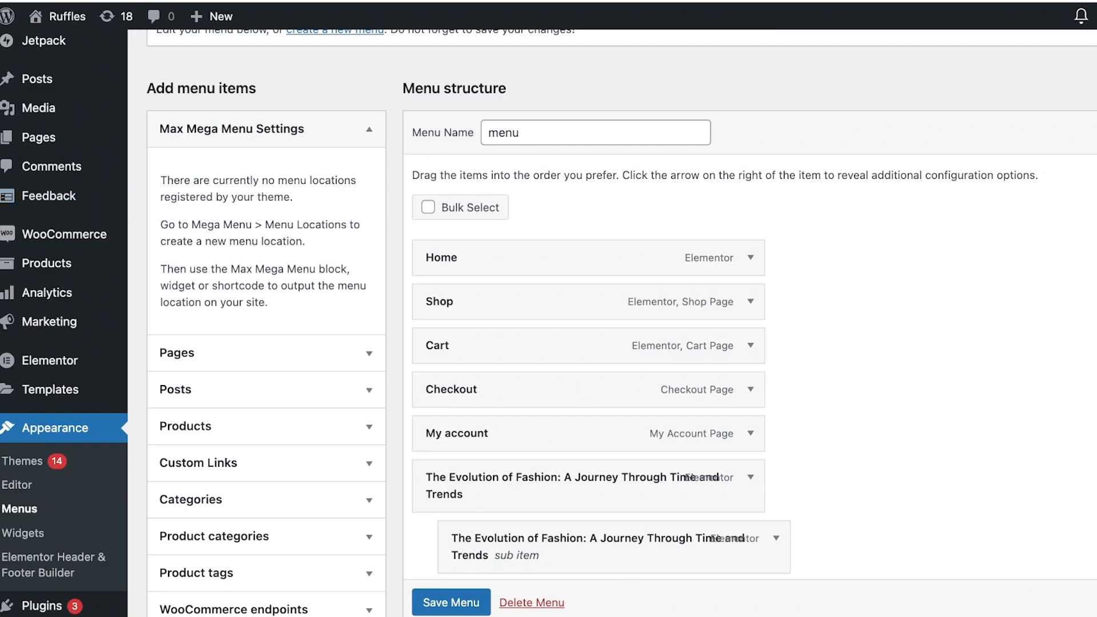
{"action": "scroll", "coordinate": [548, 323], "scroll_direction": "down", "scroll_amount": 1}
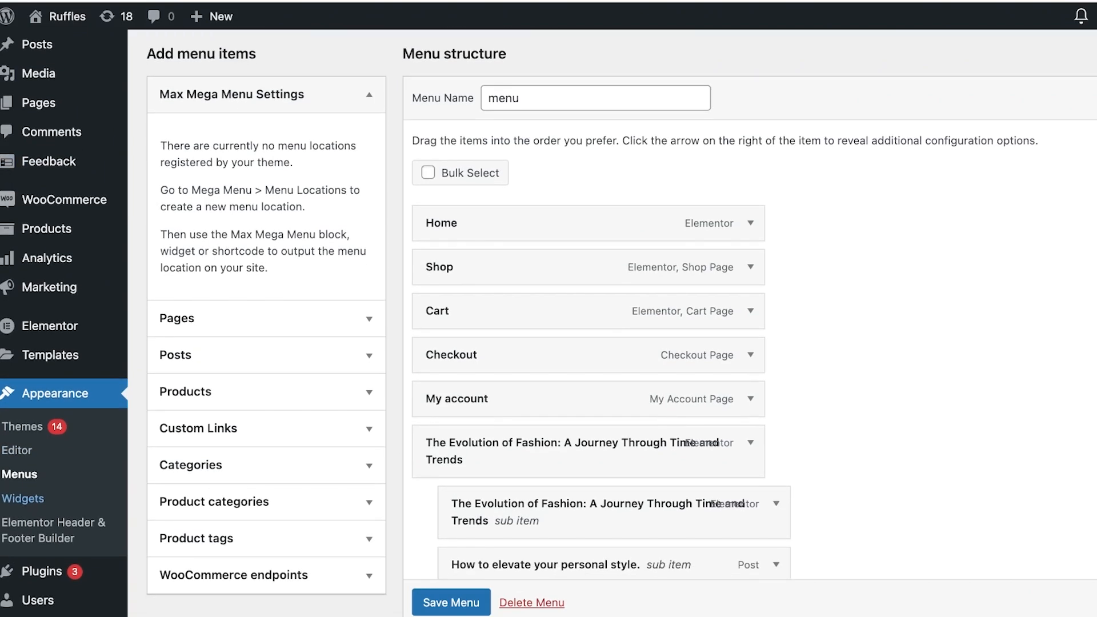
{"action": "scroll", "coordinate": [549, 323], "scroll_direction": "up", "scroll_amount": 8}
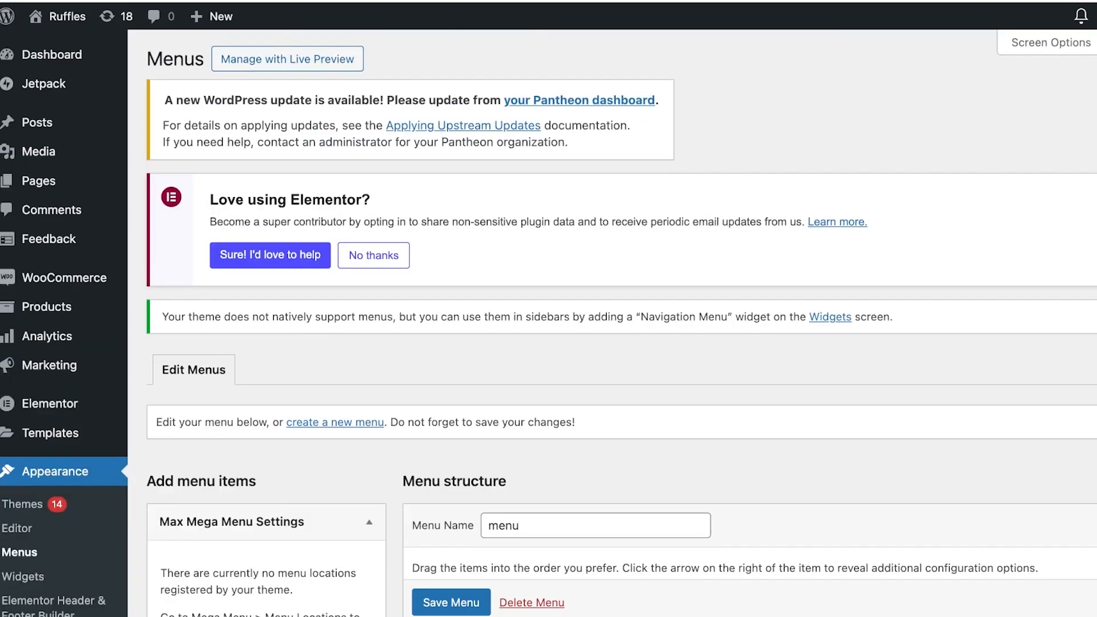
{"action": "scroll", "coordinate": [50, 402], "scroll_direction": "down", "scroll_amount": 1}
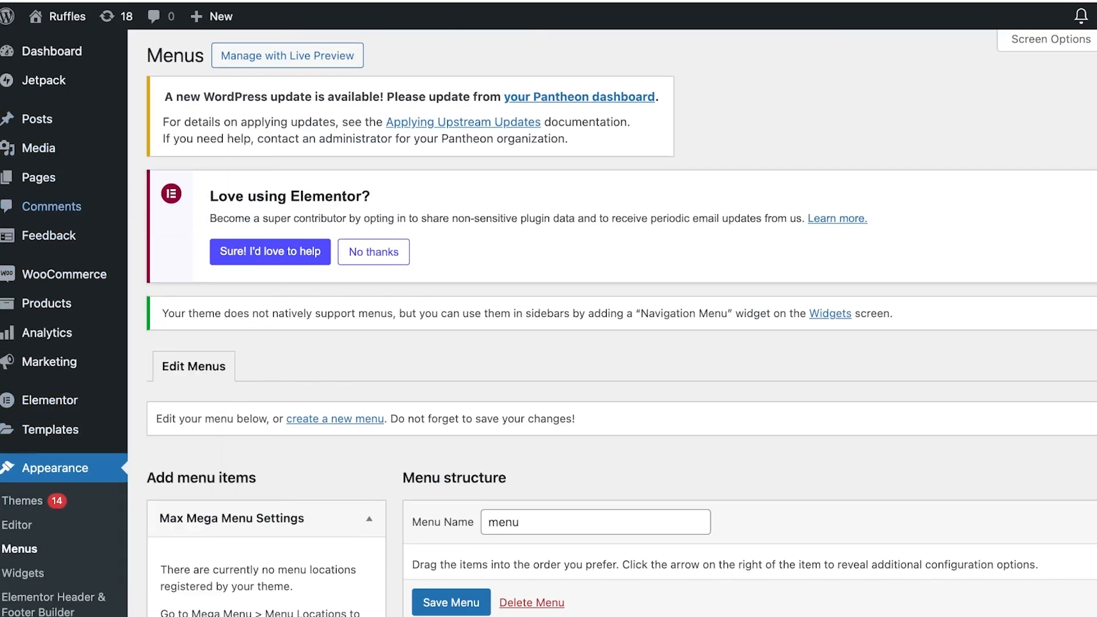
Open the Home page in Elementor from the Pages list
{"action": "mouse_move", "coordinate": [39, 178]}
{"action": "left_click", "coordinate": [168, 180]}
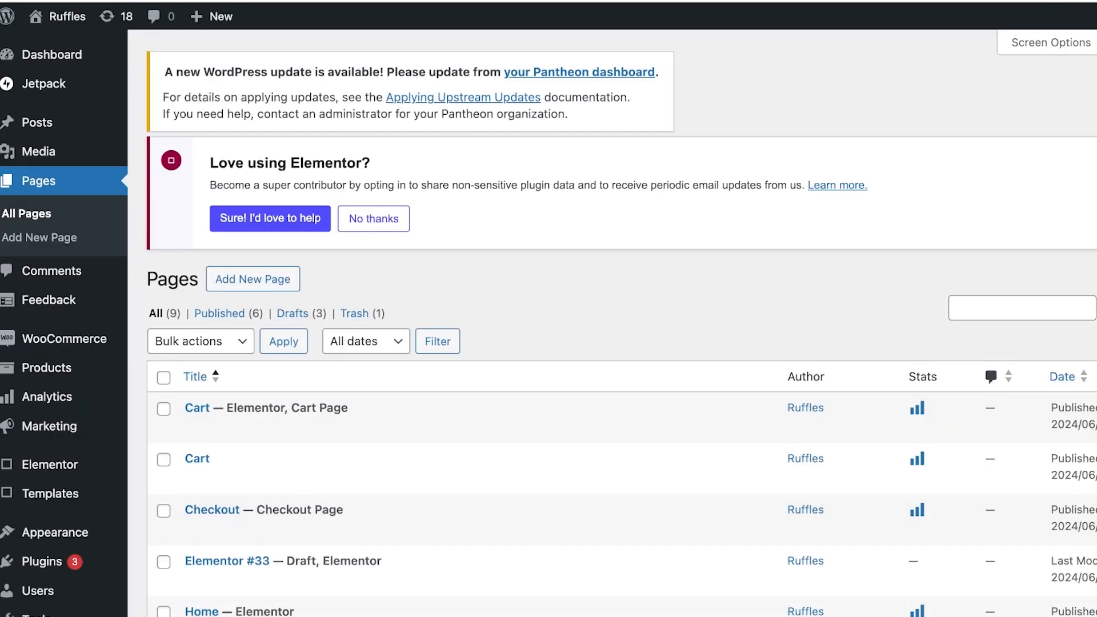
{"action": "scroll", "coordinate": [549, 343], "scroll_direction": "down", "scroll_amount": 1}
{"action": "scroll", "coordinate": [549, 389], "scroll_direction": "down", "scroll_amount": 4}
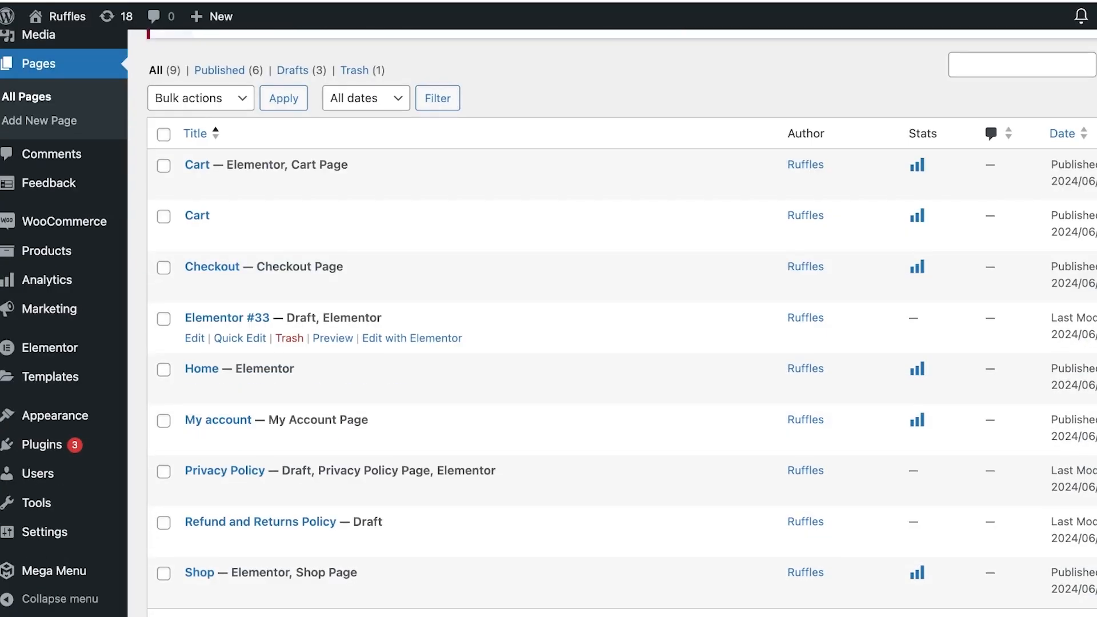
{"action": "left_click", "coordinate": [396, 390]}
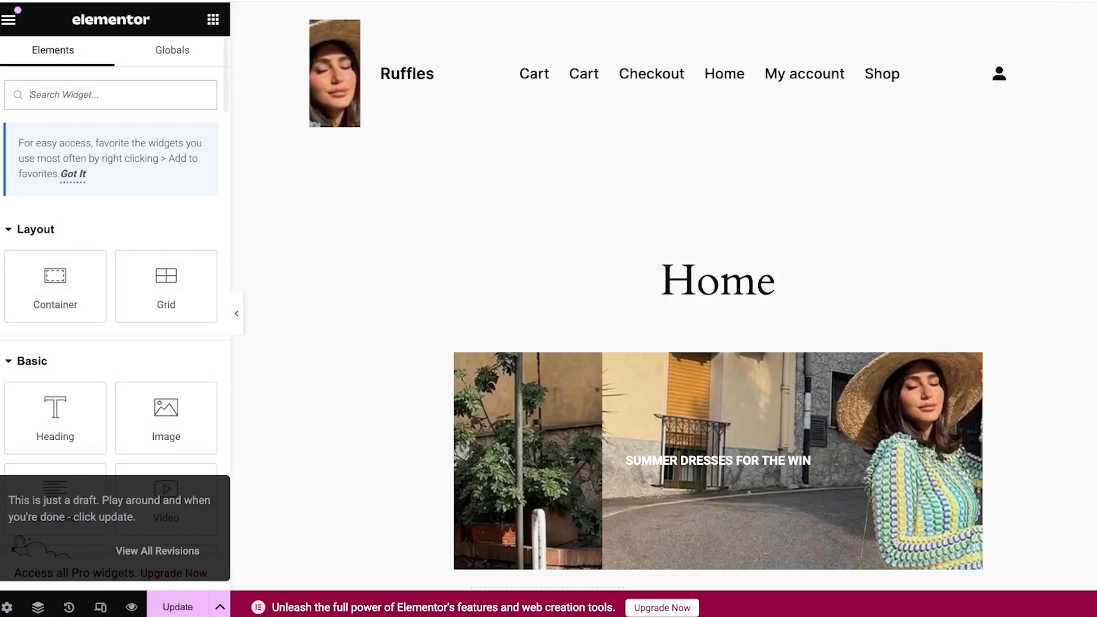
{"action": "scroll", "coordinate": [46, 312], "scroll_direction": "down", "scroll_amount": 2}
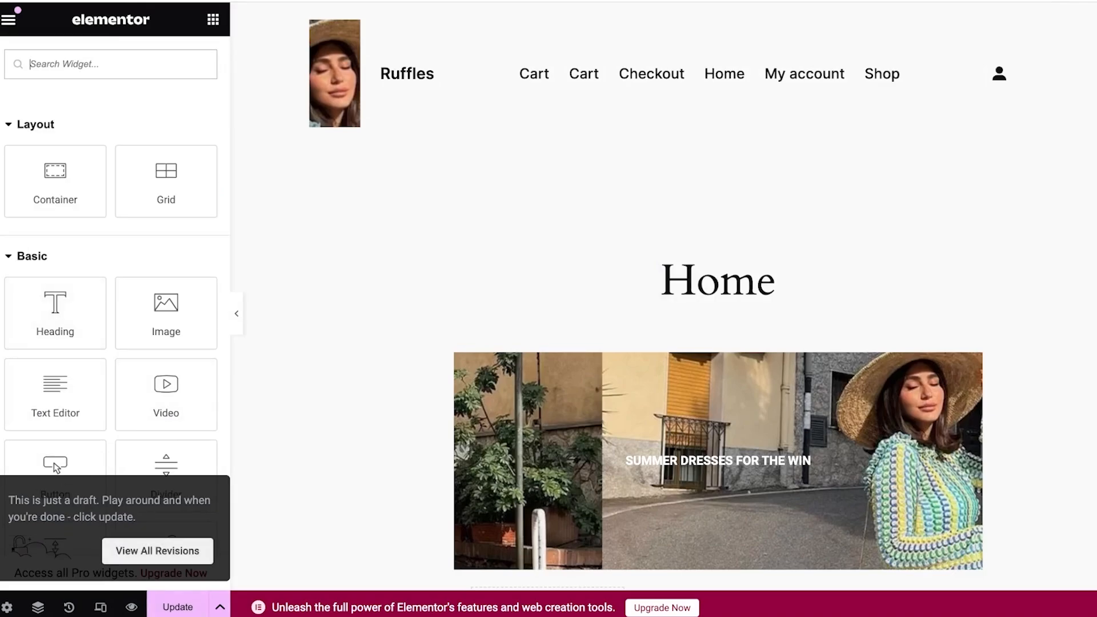
{"action": "left_click", "coordinate": [172, 50]}
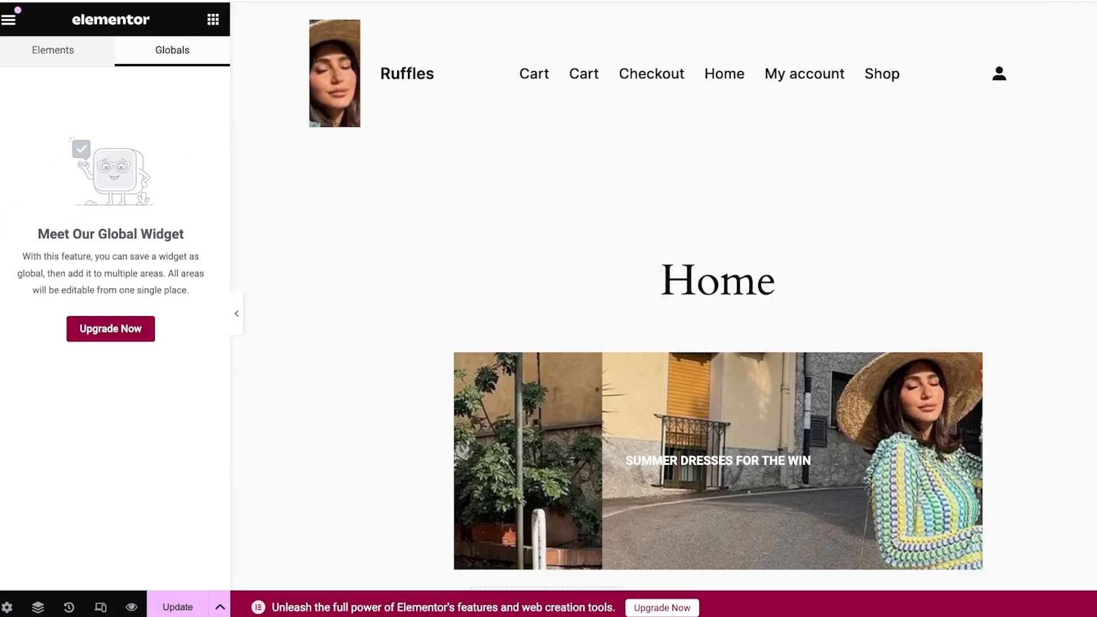
{"action": "left_click", "coordinate": [53, 51]}
{"action": "left_click", "coordinate": [172, 51]}
{"action": "left_click", "coordinate": [53, 50]}
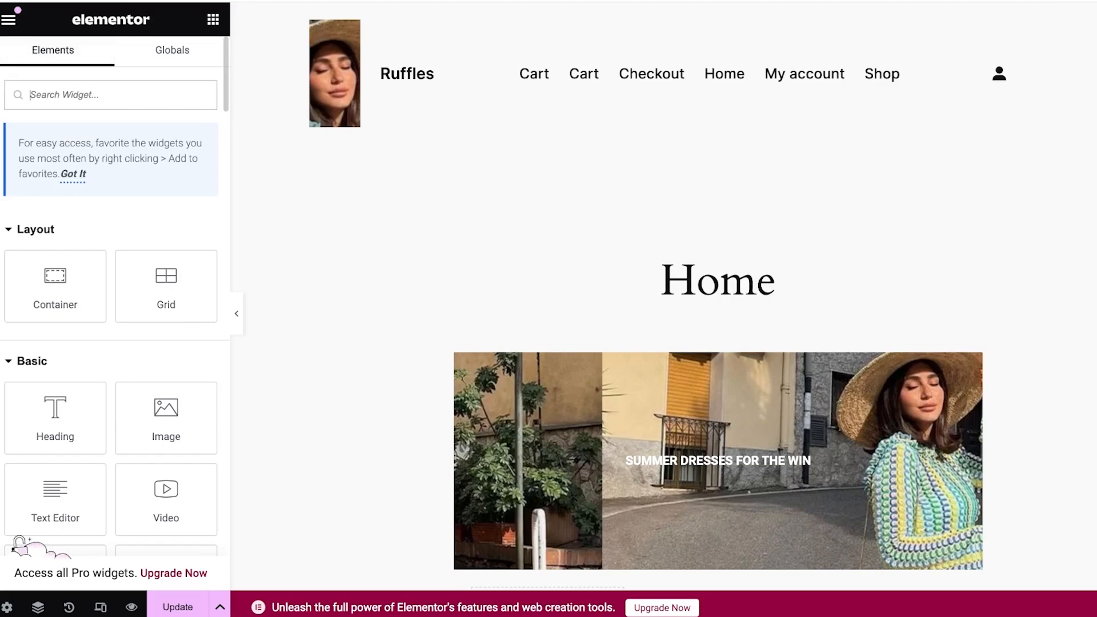
Add a Navigation Menu widget showing the menu to the Home page and update the page
{"action": "type", "text": "menu"}
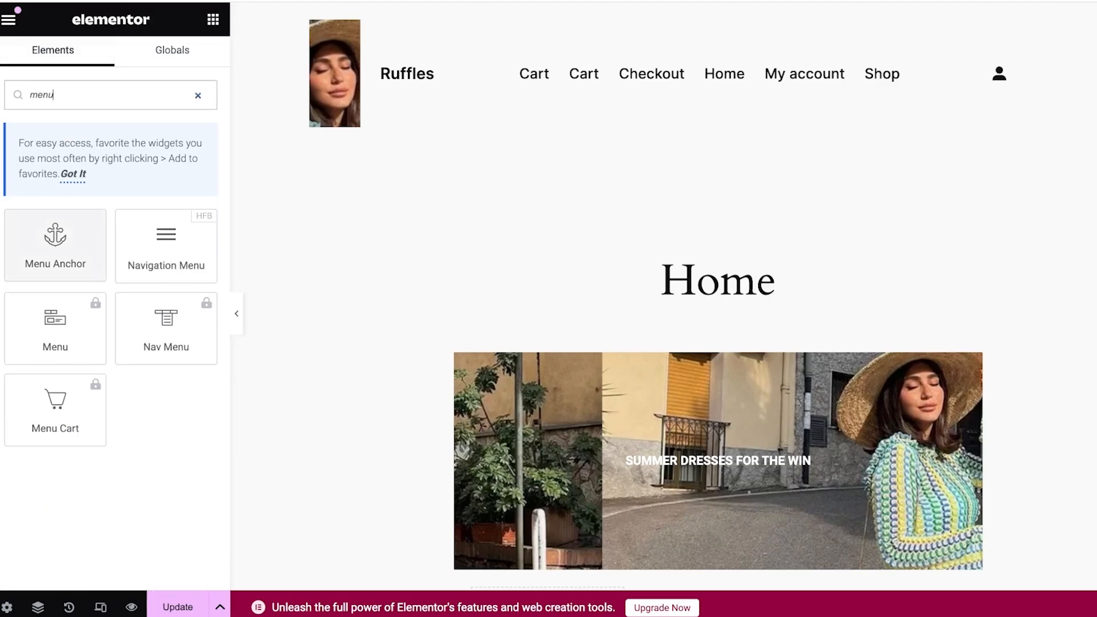
{"action": "left_click", "coordinate": [166, 246]}
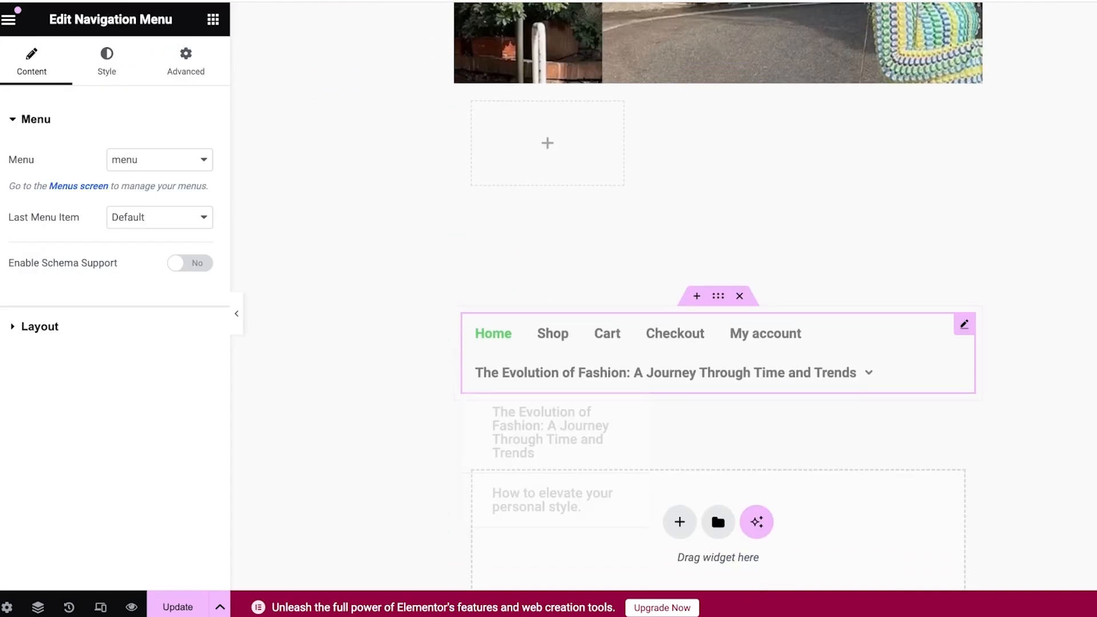
{"action": "left_click", "coordinate": [178, 606]}
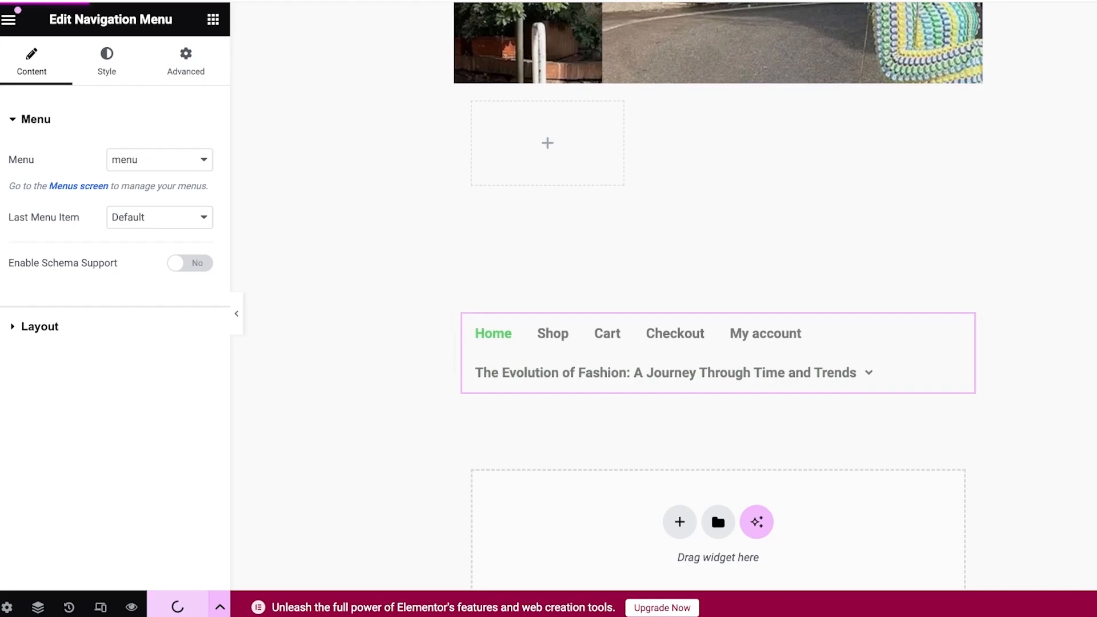
Exit Elementor and leave the Home page's block editor for the dashboard
{"action": "scroll", "coordinate": [535, 73], "scroll_direction": "up", "scroll_amount": 9}
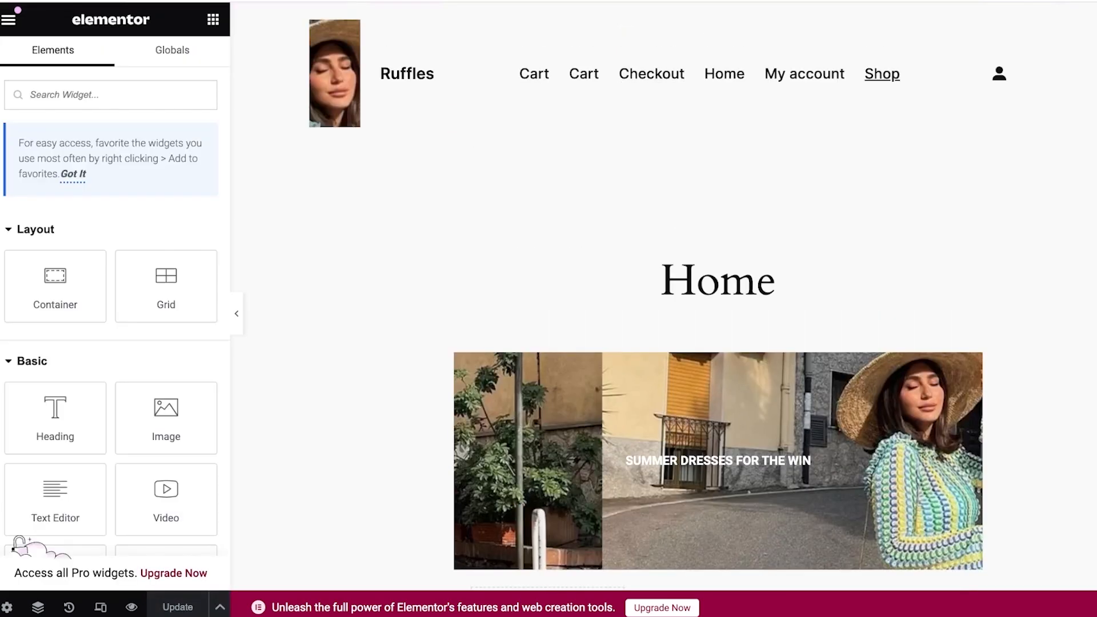
{"action": "left_click", "coordinate": [8, 20]}
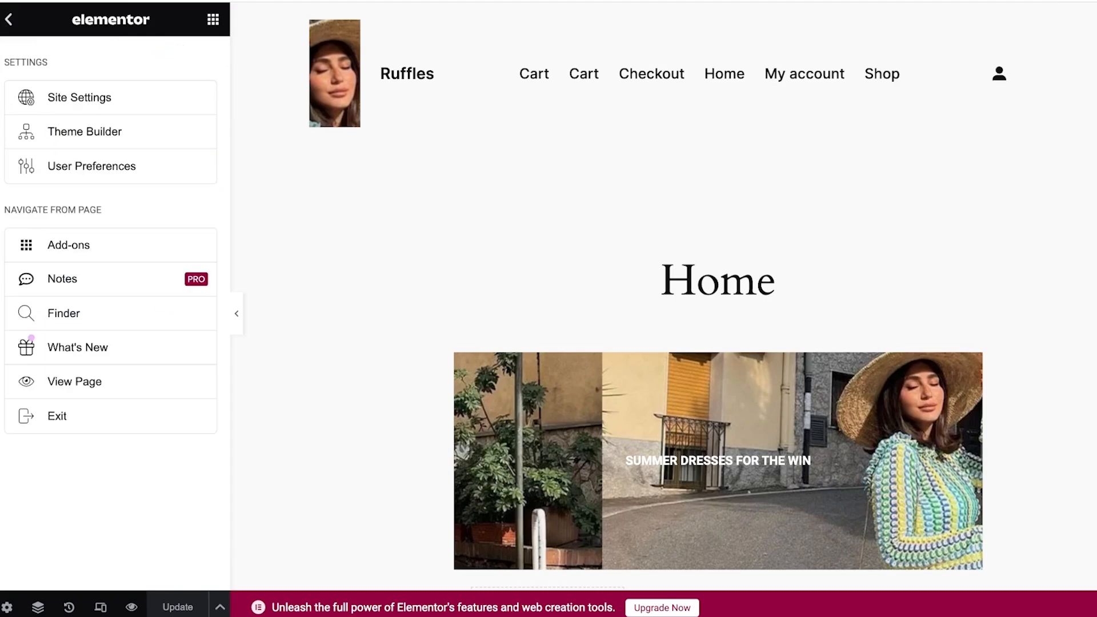
{"action": "left_click", "coordinate": [8, 19]}
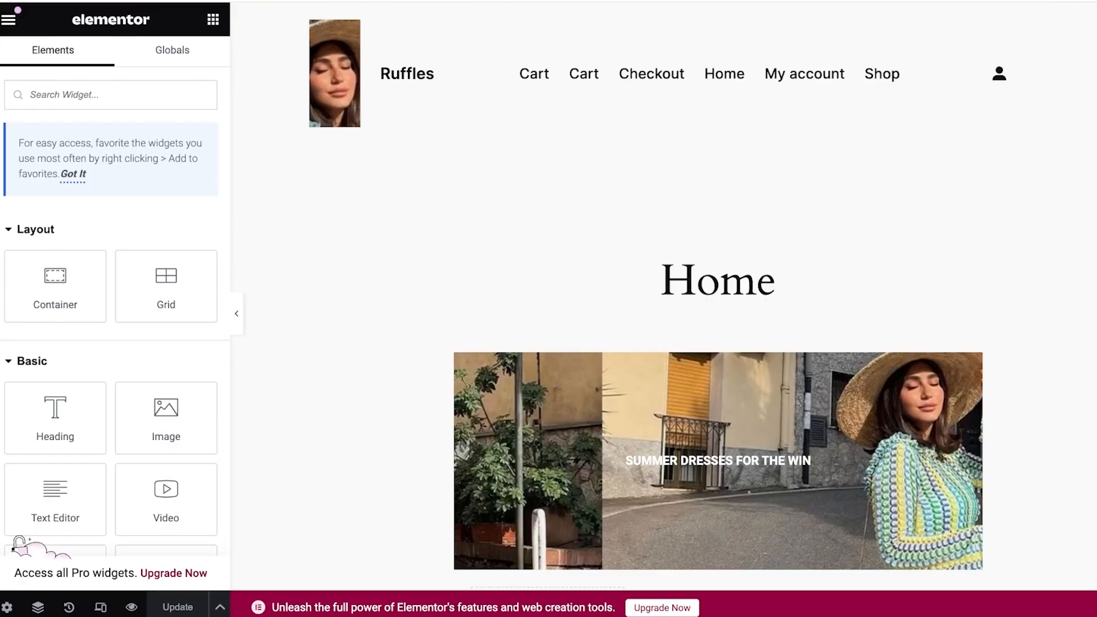
{"action": "left_click", "coordinate": [9, 20]}
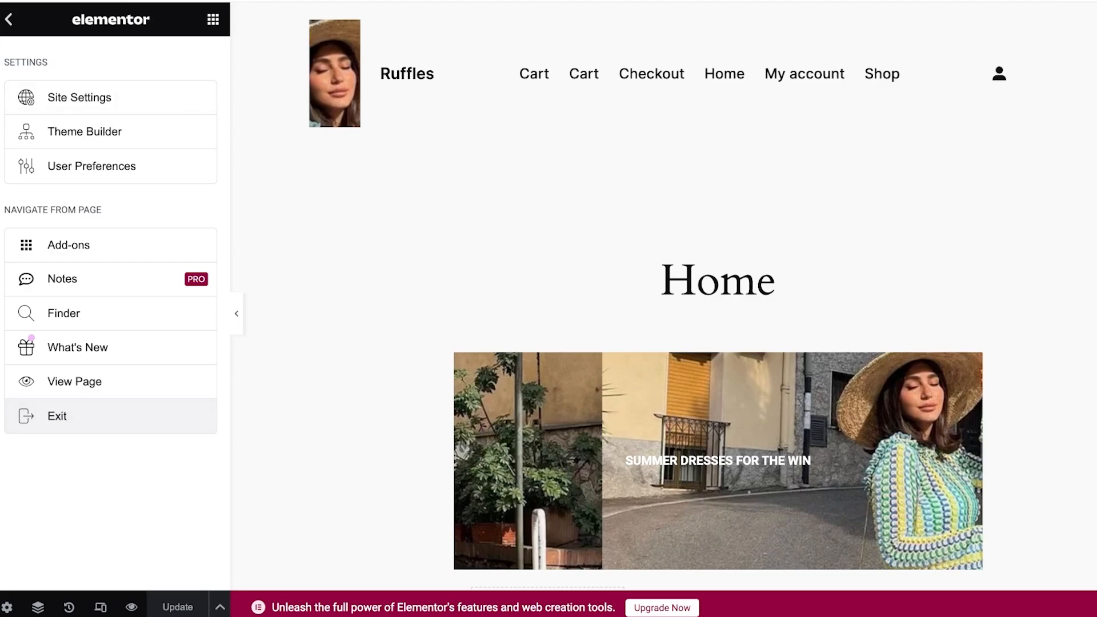
{"action": "left_click", "coordinate": [8, 20]}
{"action": "left_click", "coordinate": [9, 20]}
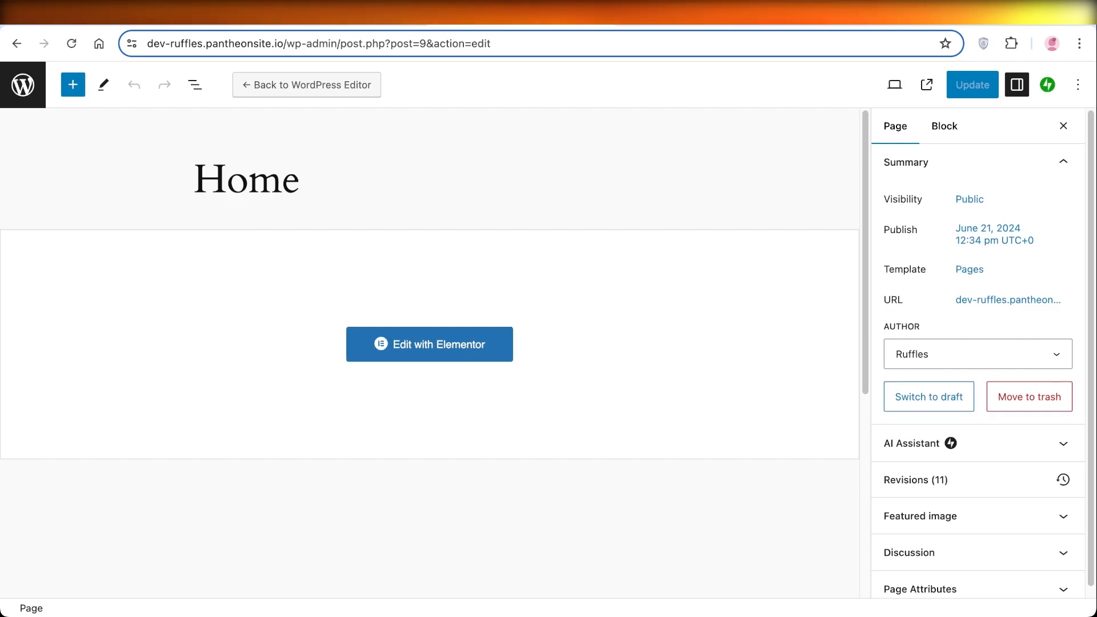
{"action": "scroll", "coordinate": [1008, 292], "scroll_direction": "down", "scroll_amount": 1}
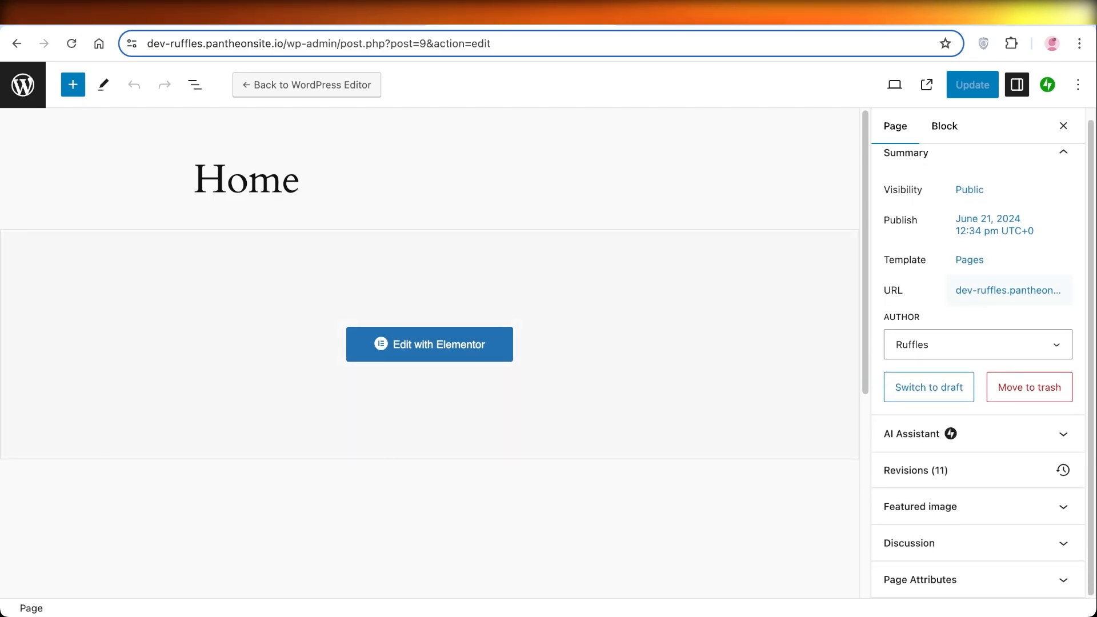
{"action": "left_click", "coordinate": [23, 84]}
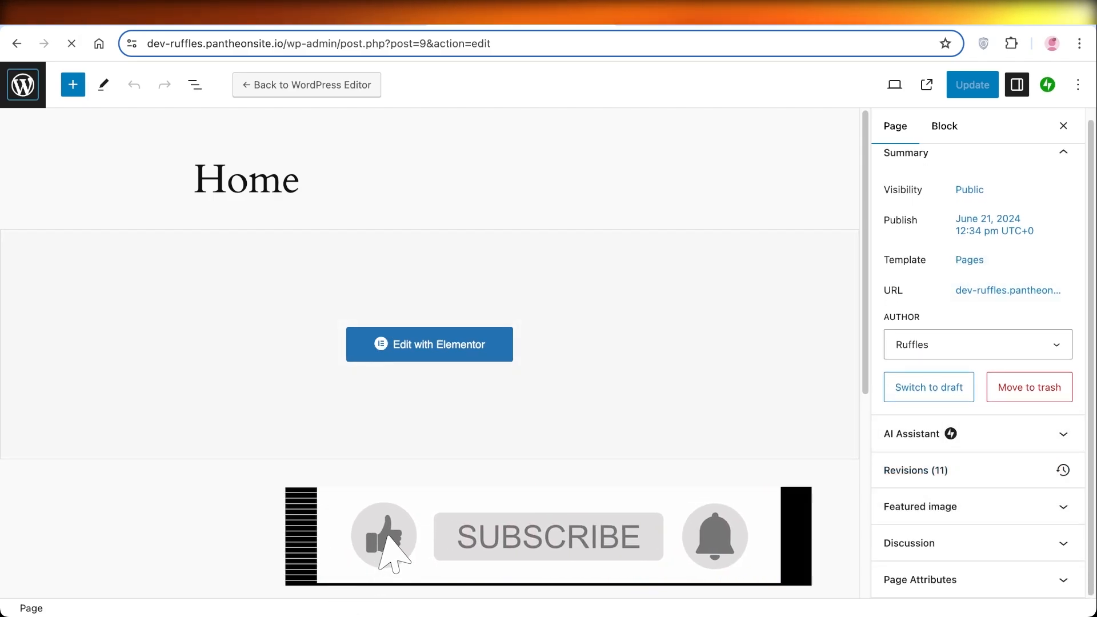